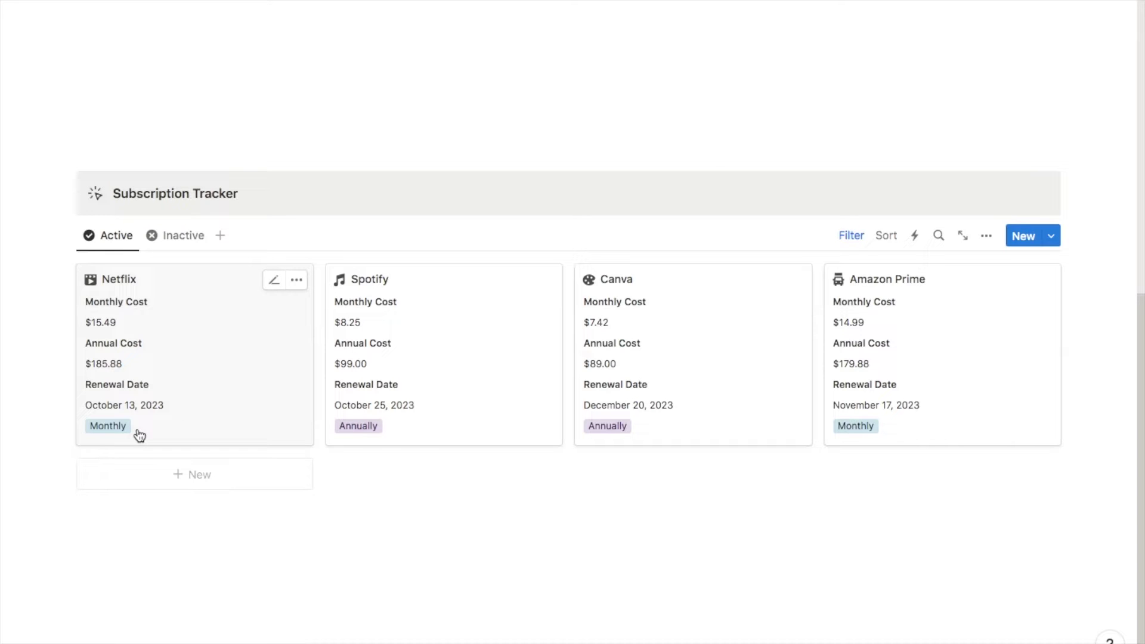
Mark the inactive Disney+ subscription as active and view it among the active subscriptions
{"action": "left_click", "coordinate": [190, 238]}
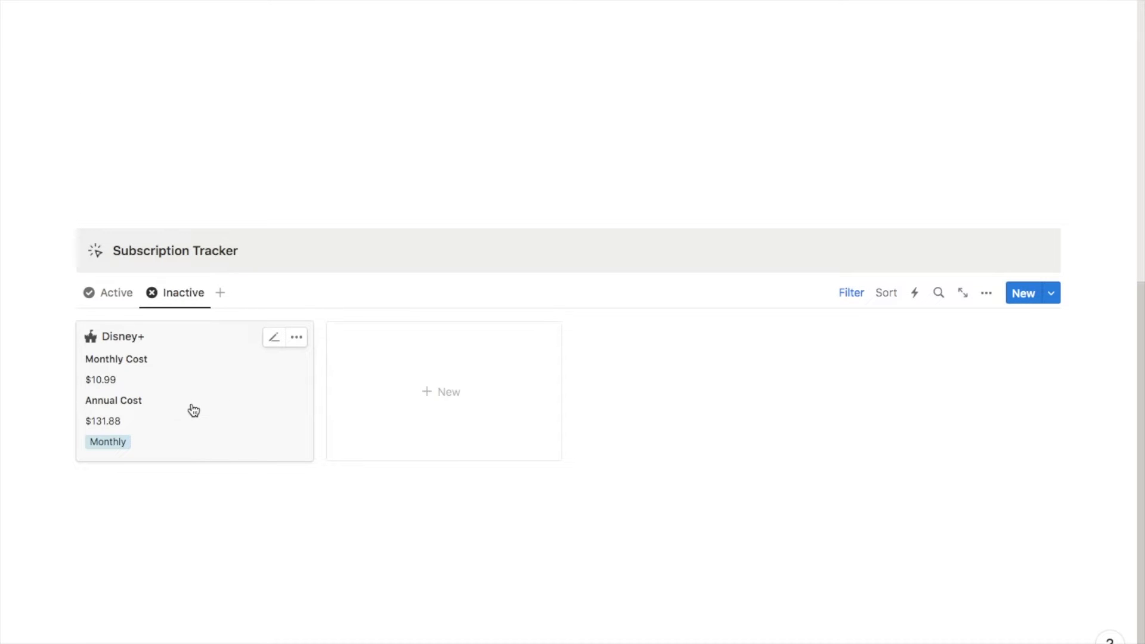
{"action": "left_click", "coordinate": [212, 431]}
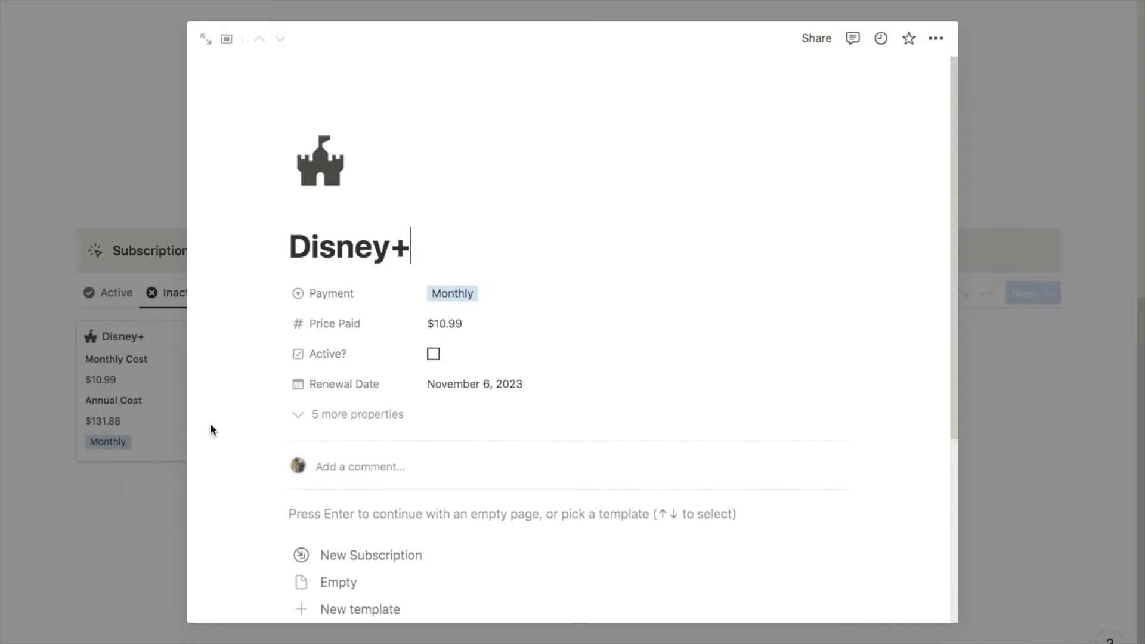
{"action": "left_click", "coordinate": [433, 354]}
{"action": "left_click", "coordinate": [155, 529]}
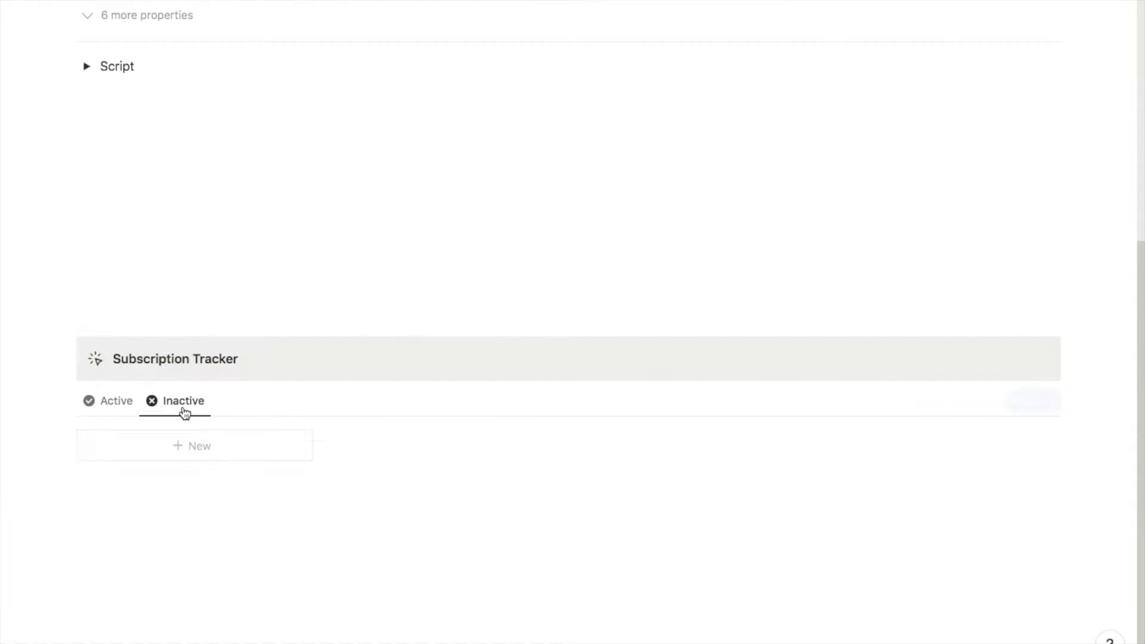
{"action": "left_click", "coordinate": [87, 402]}
{"action": "scroll", "coordinate": [295, 288], "scroll_direction": "down", "scroll_amount": 3}
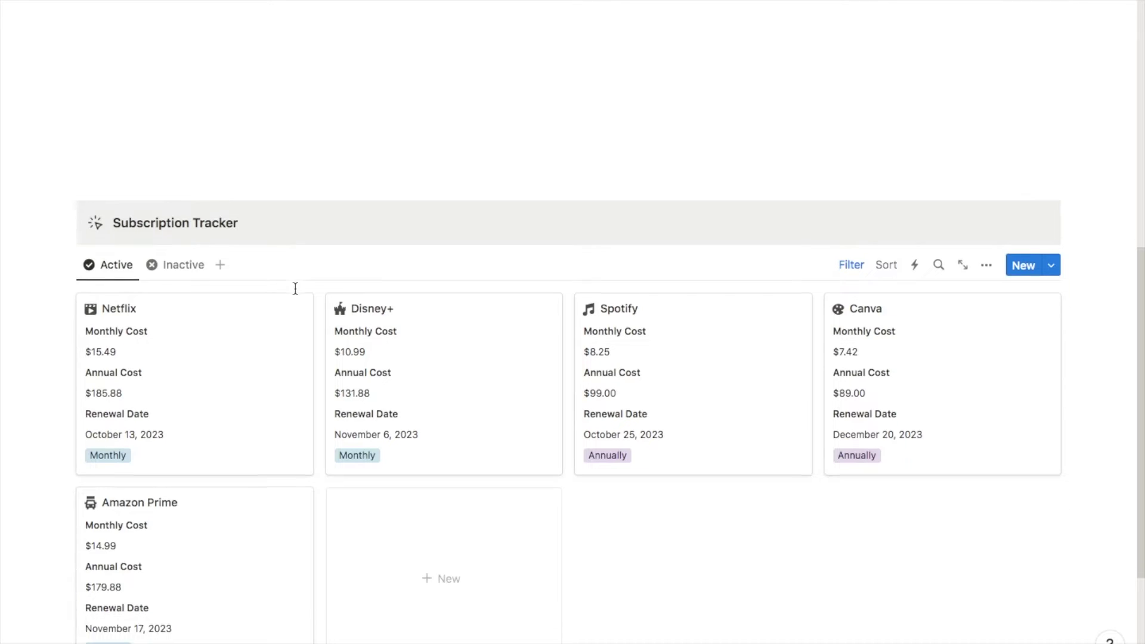
{"action": "scroll", "coordinate": [295, 289], "scroll_direction": "down", "scroll_amount": 2}
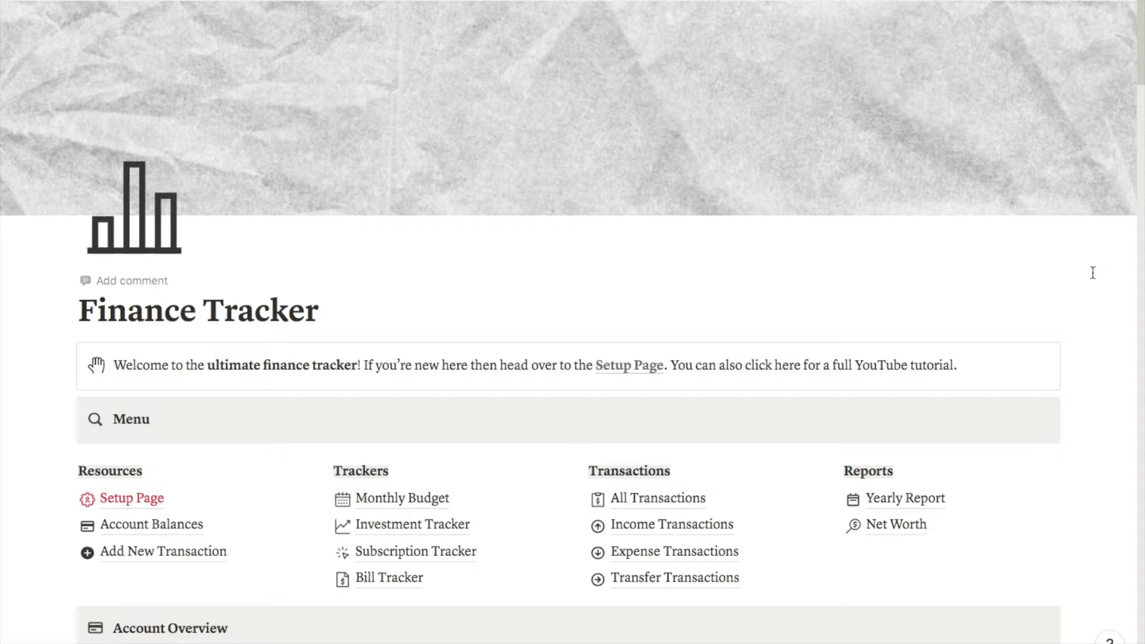
Examine the Finance Tracker page's menu, account overview, new transaction, transaction report and monthly budget sections
{"action": "scroll", "coordinate": [1092, 273], "scroll_direction": "down", "scroll_amount": 3}
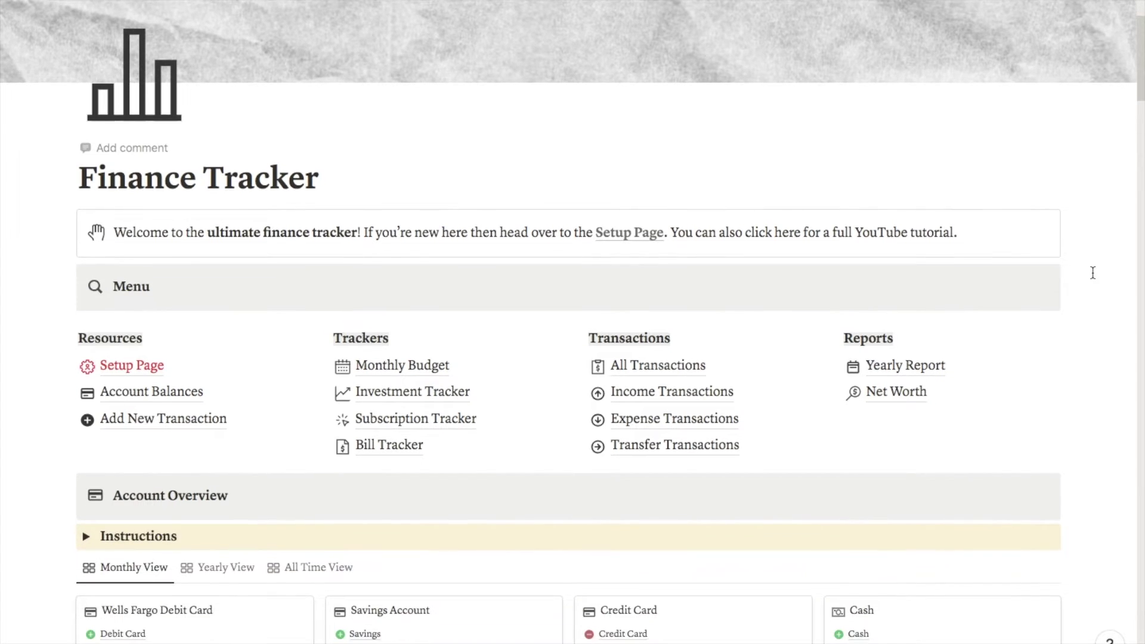
{"action": "scroll", "coordinate": [1092, 273], "scroll_direction": "down", "scroll_amount": 3}
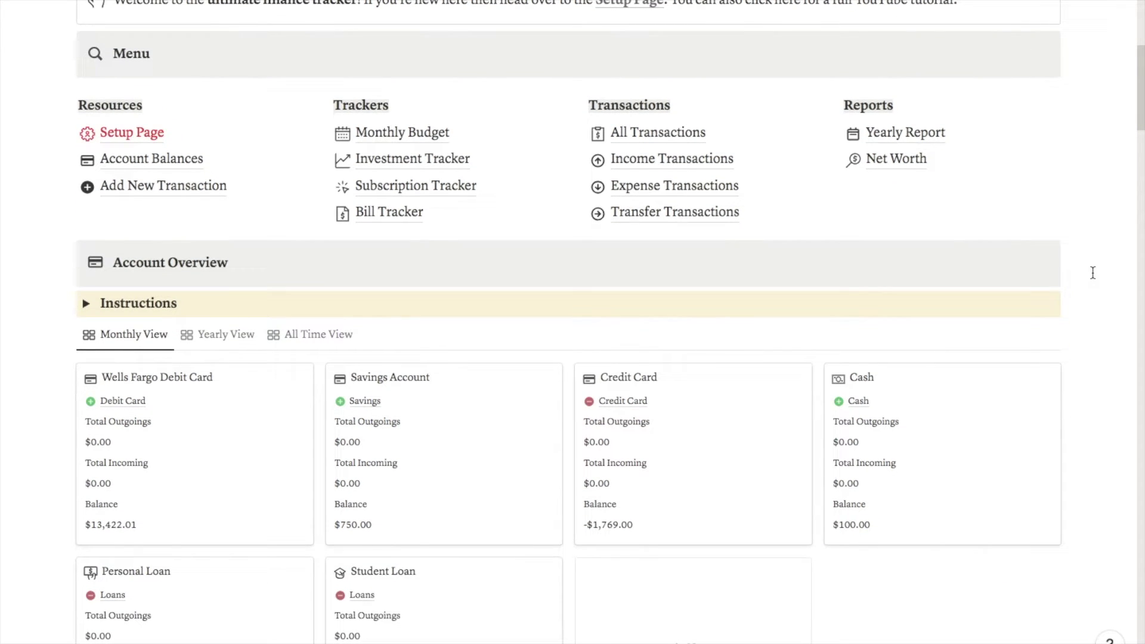
{"action": "scroll", "coordinate": [1093, 272], "scroll_direction": "down", "scroll_amount": 6}
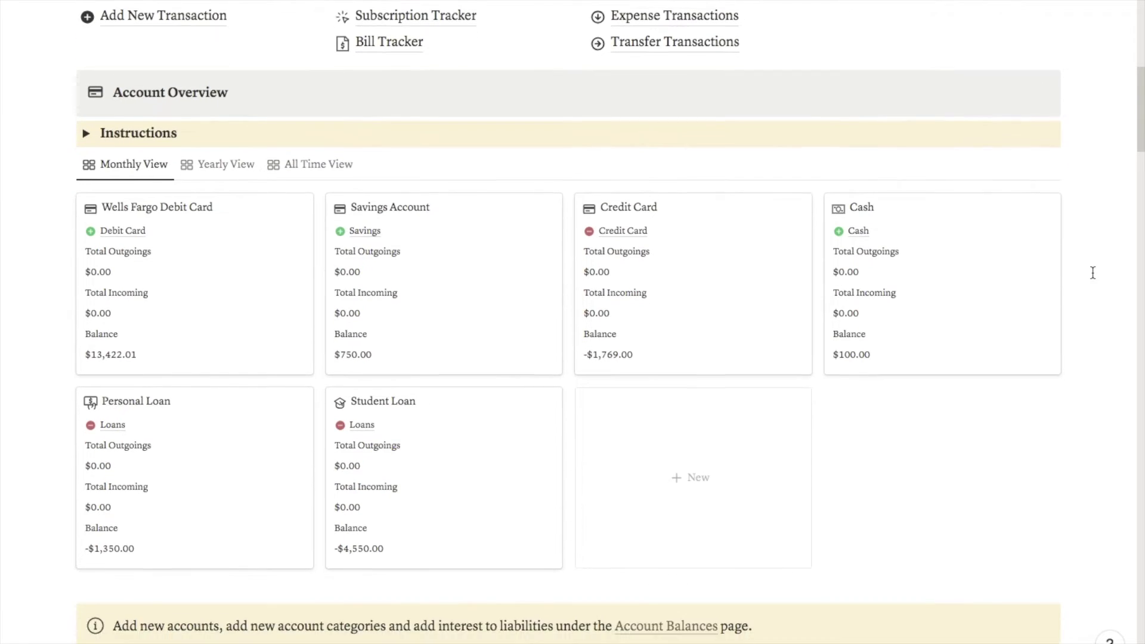
{"action": "scroll", "coordinate": [1092, 273], "scroll_direction": "down", "scroll_amount": 7}
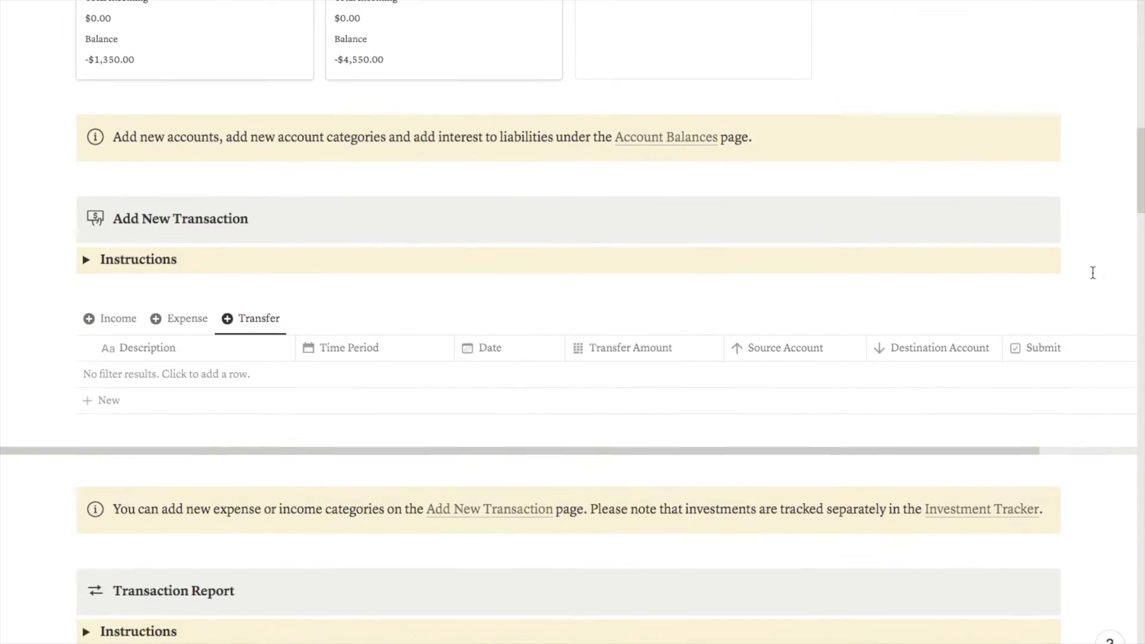
{"action": "scroll", "coordinate": [1092, 272], "scroll_direction": "down", "scroll_amount": 9}
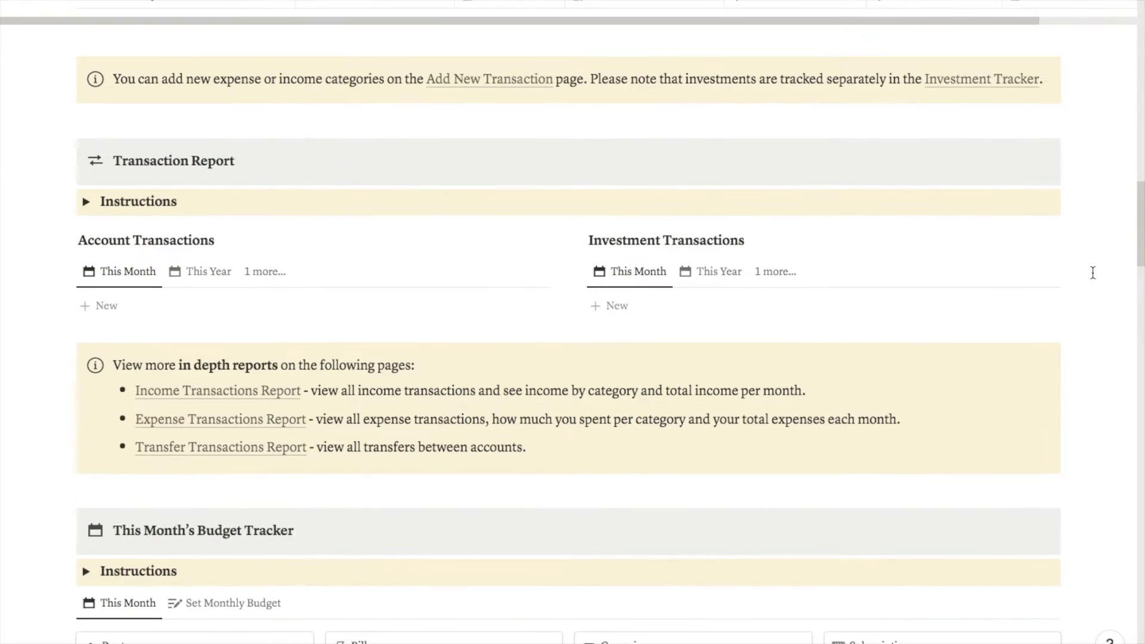
{"action": "scroll", "coordinate": [1092, 273], "scroll_direction": "down", "scroll_amount": 4}
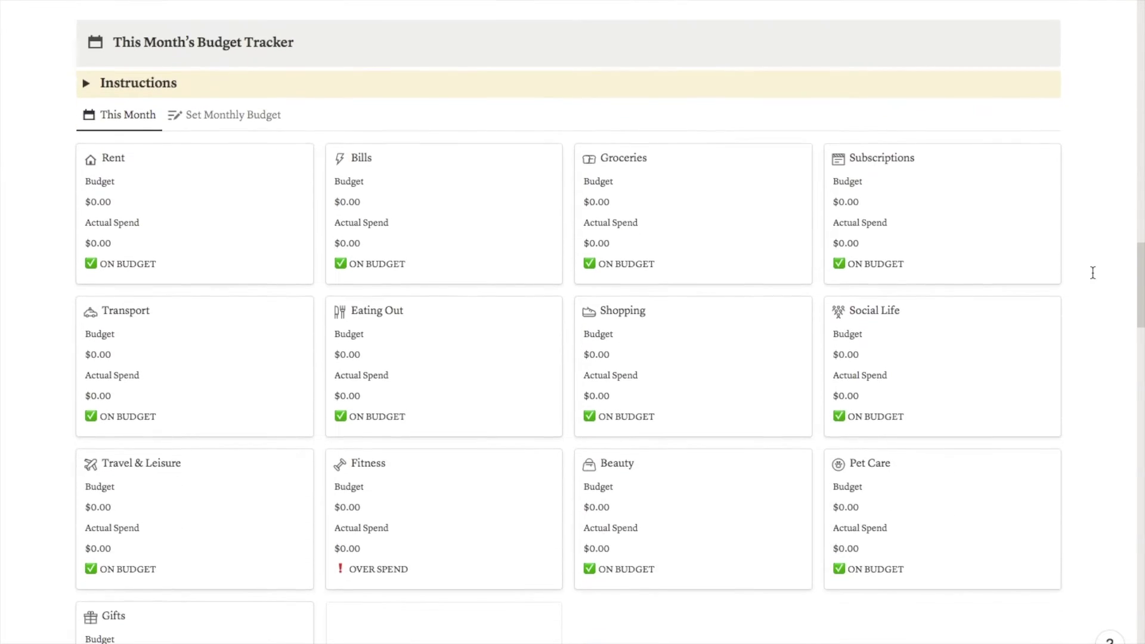
{"action": "scroll", "coordinate": [1092, 272], "scroll_direction": "down", "scroll_amount": 1}
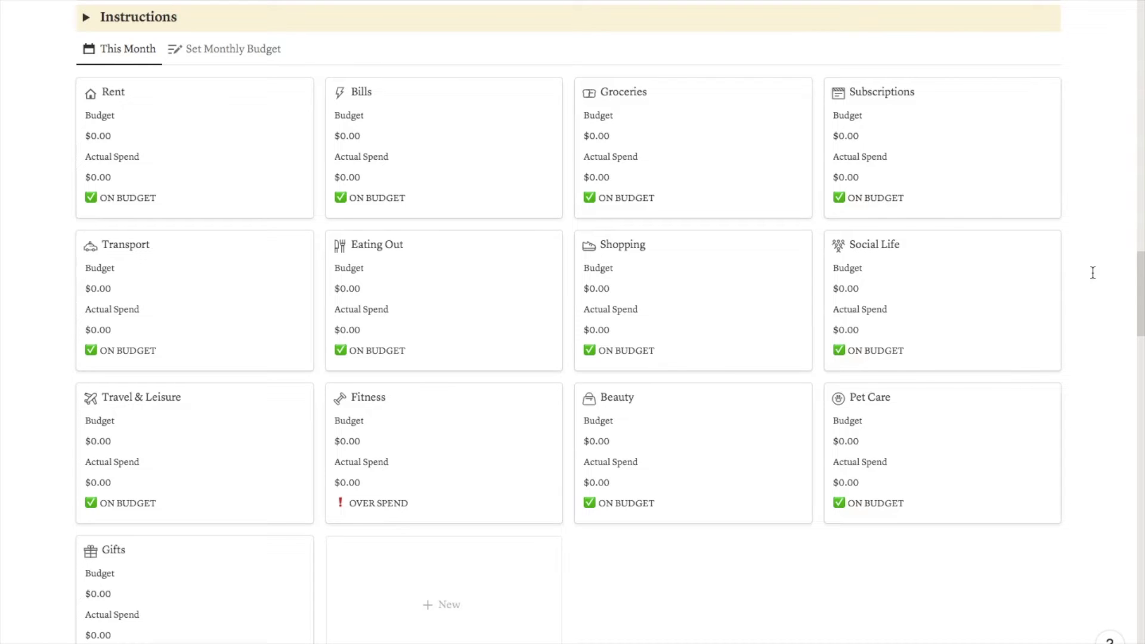
{"action": "scroll", "coordinate": [1092, 273], "scroll_direction": "down", "scroll_amount": 10}
Insert an inline database on the empty line, name it Subscription Tracker and hide its title
{"action": "left_click", "coordinate": [161, 260]}
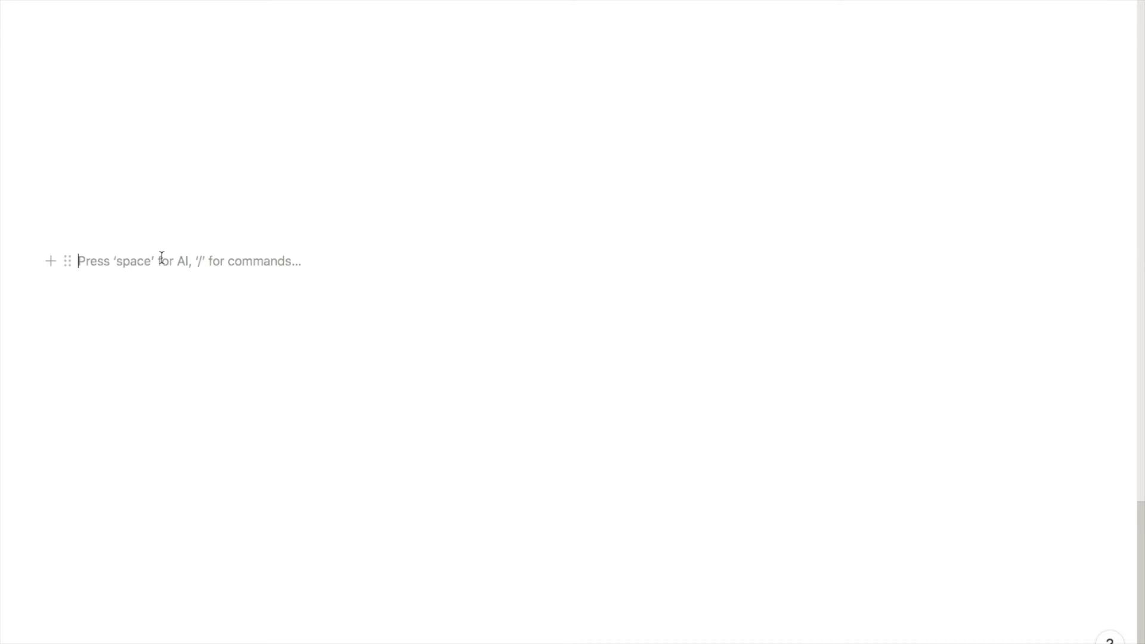
{"action": "type", "text": "/data"}
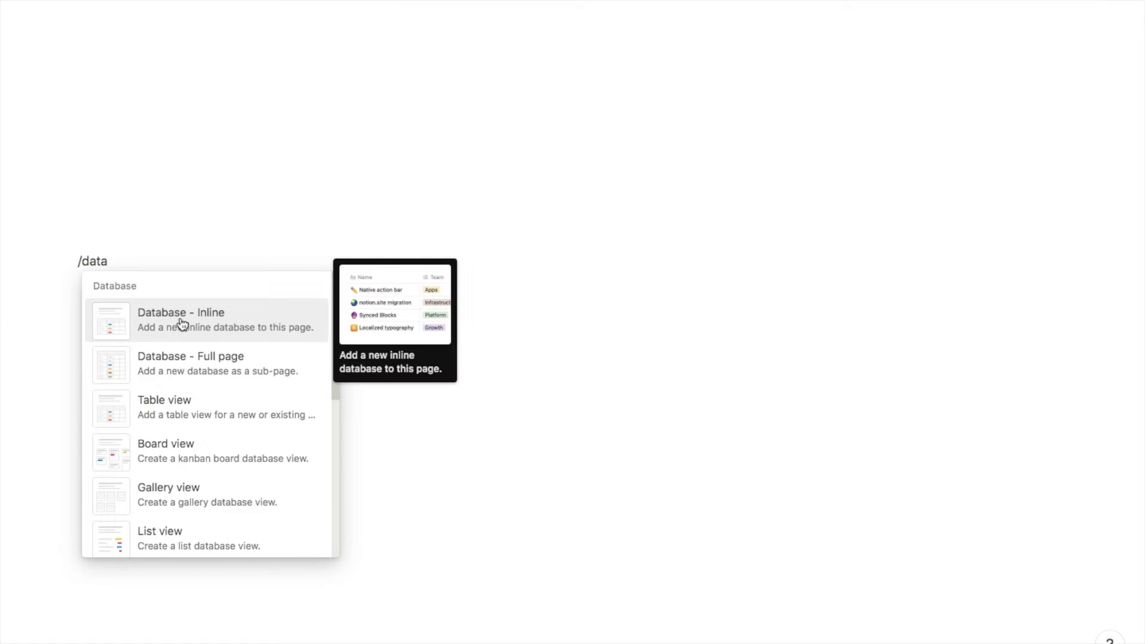
{"action": "left_click", "coordinate": [182, 324]}
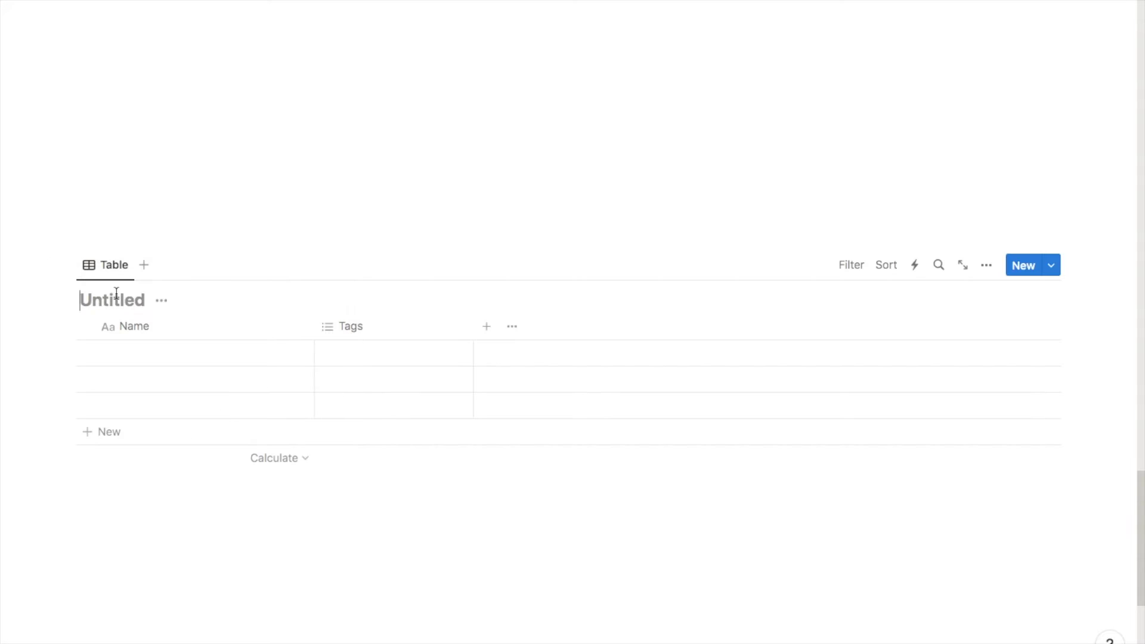
{"action": "type", "text": "Subs"}
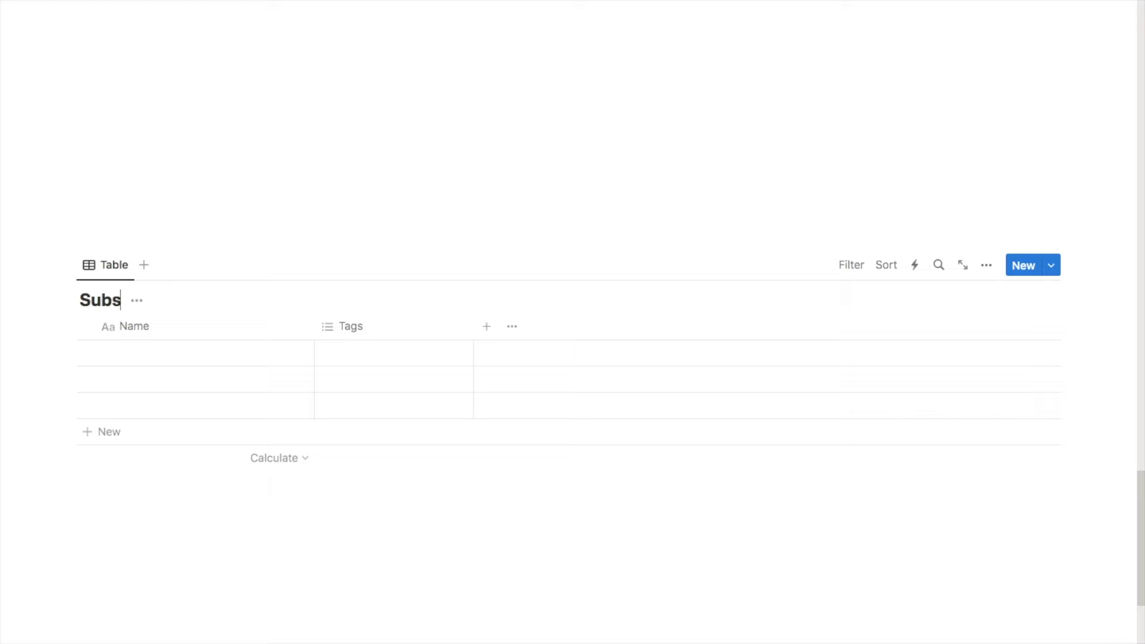
{"action": "type", "text": "cription Tracker"}
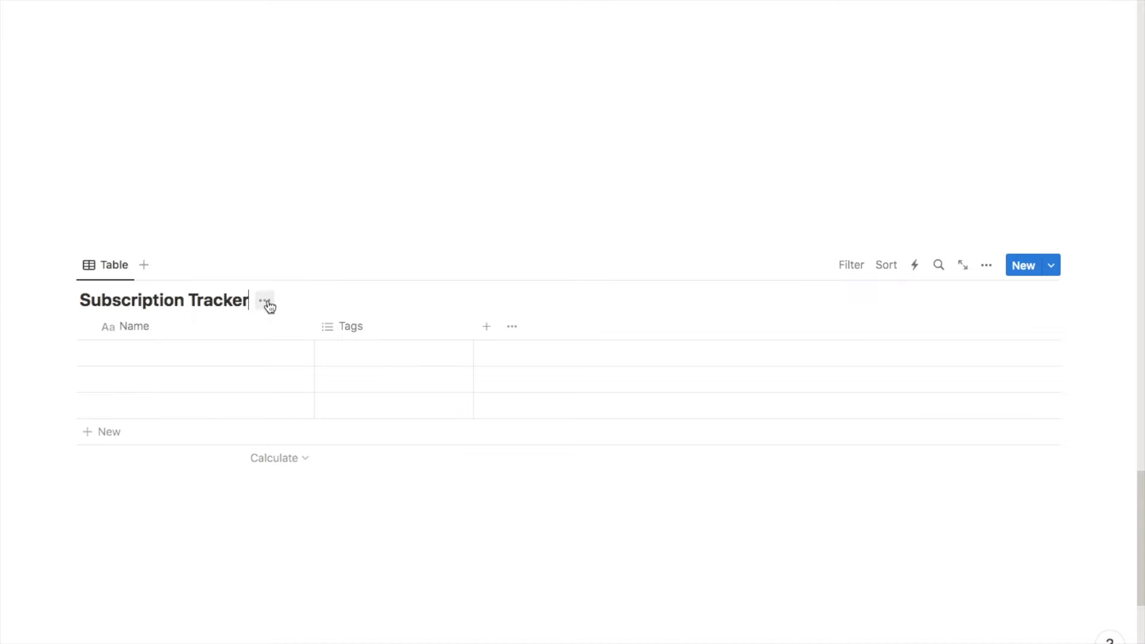
{"action": "left_click", "coordinate": [264, 301]}
{"action": "left_click", "coordinate": [257, 384]}
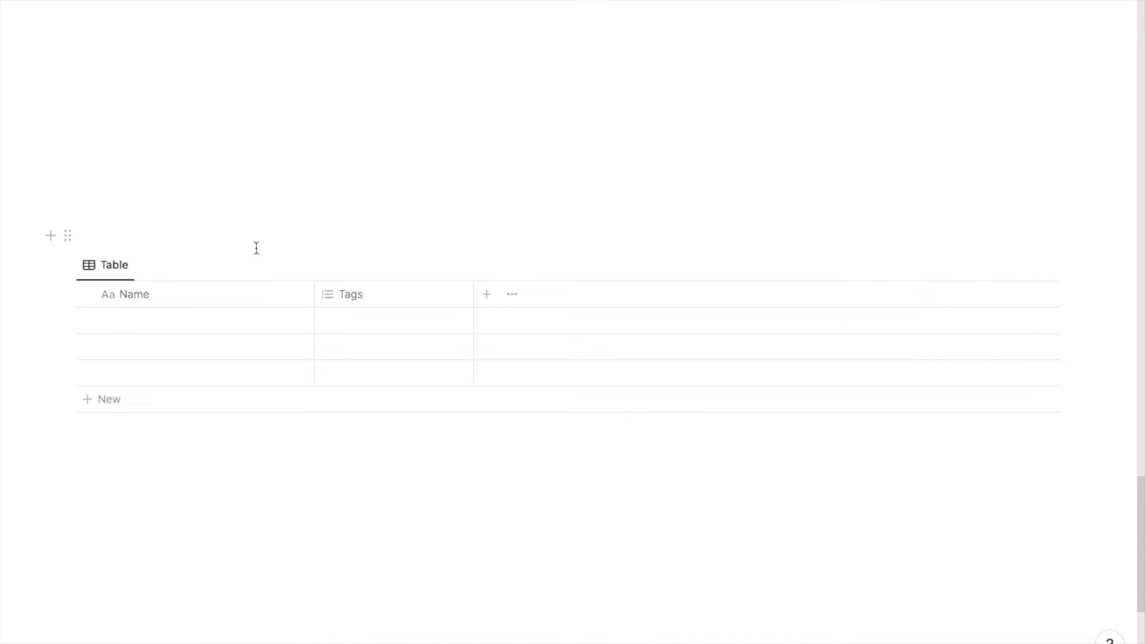
Delete the Tags property from the new database
{"action": "left_click", "coordinate": [350, 295]}
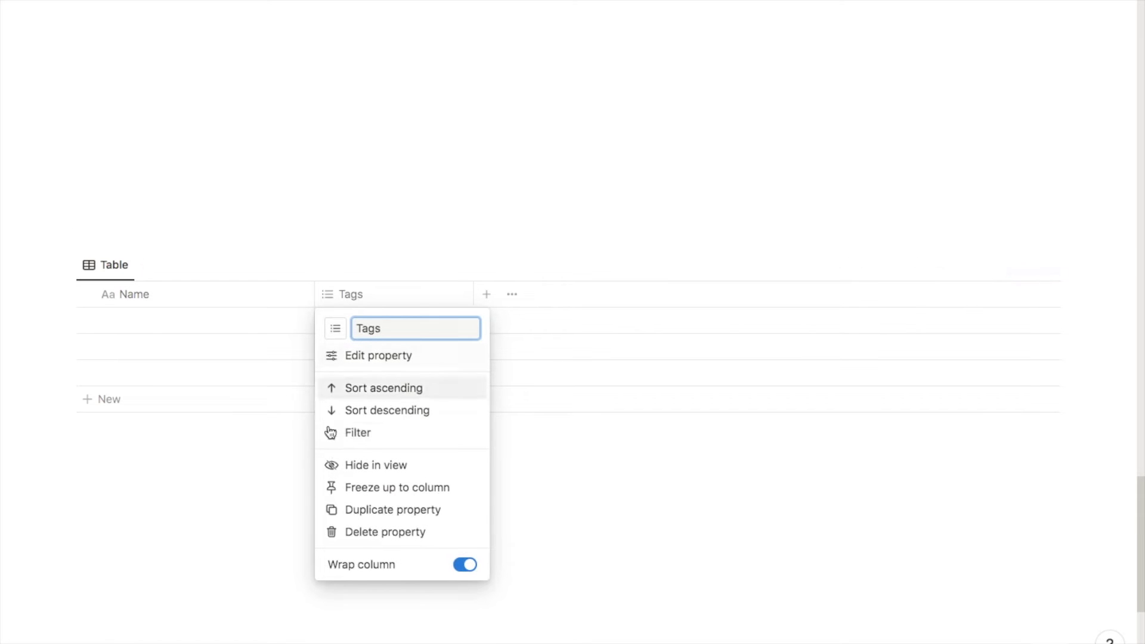
{"action": "left_click", "coordinate": [377, 530]}
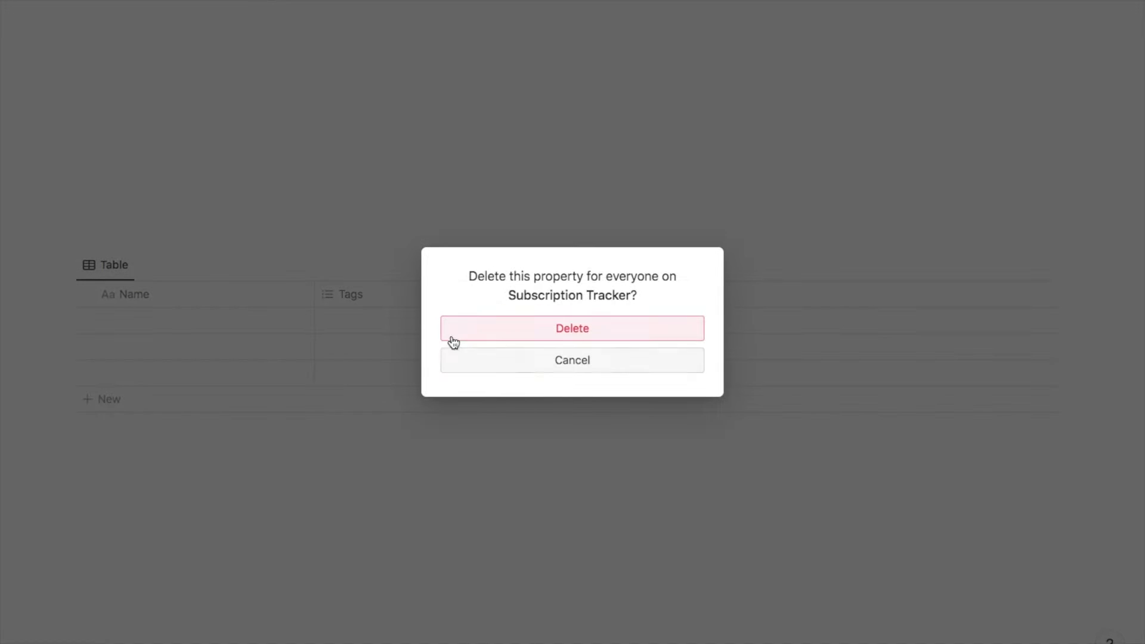
{"action": "left_click", "coordinate": [503, 332]}
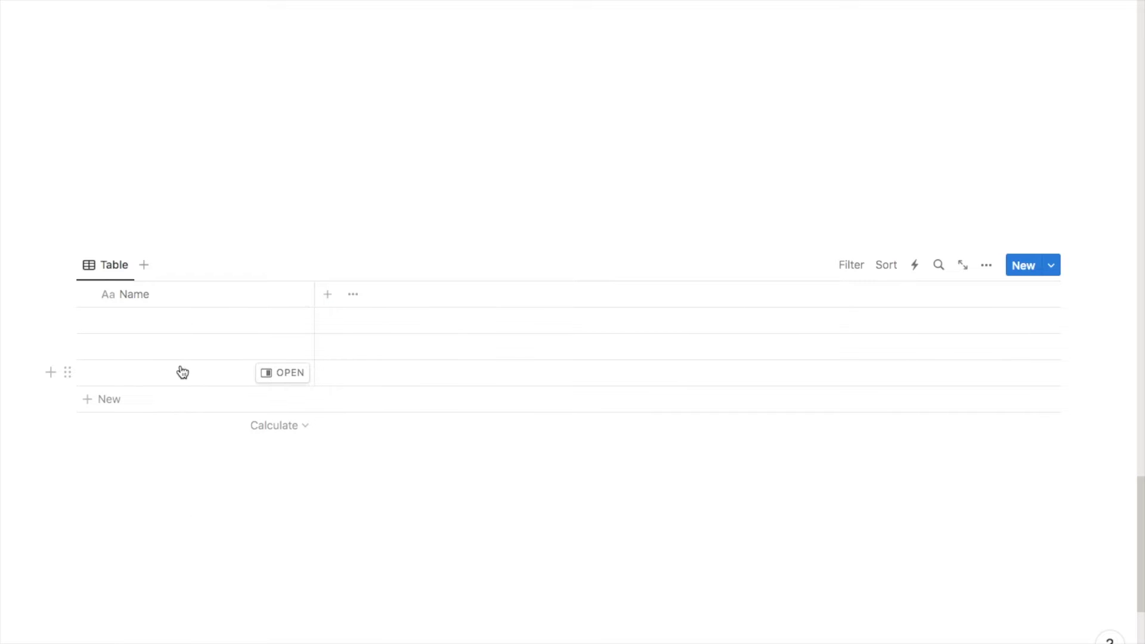
Name the three database entries Netflix, Amazon Prime and Spotify
{"action": "left_click", "coordinate": [166, 324]}
{"action": "type", "text": "Netflix"}
{"action": "key", "text": "Return"}
{"action": "type", "text": "Amazon Prime"}
{"action": "key", "text": "Return"}
{"action": "type", "text": "Spot"}
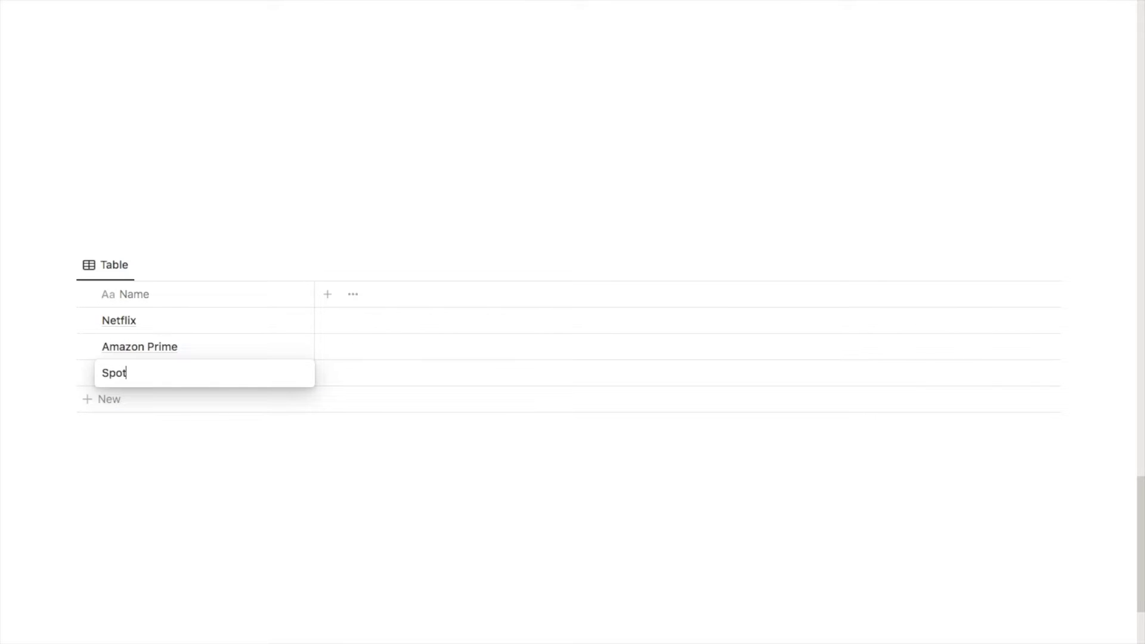
{"action": "left_click", "coordinate": [187, 478]}
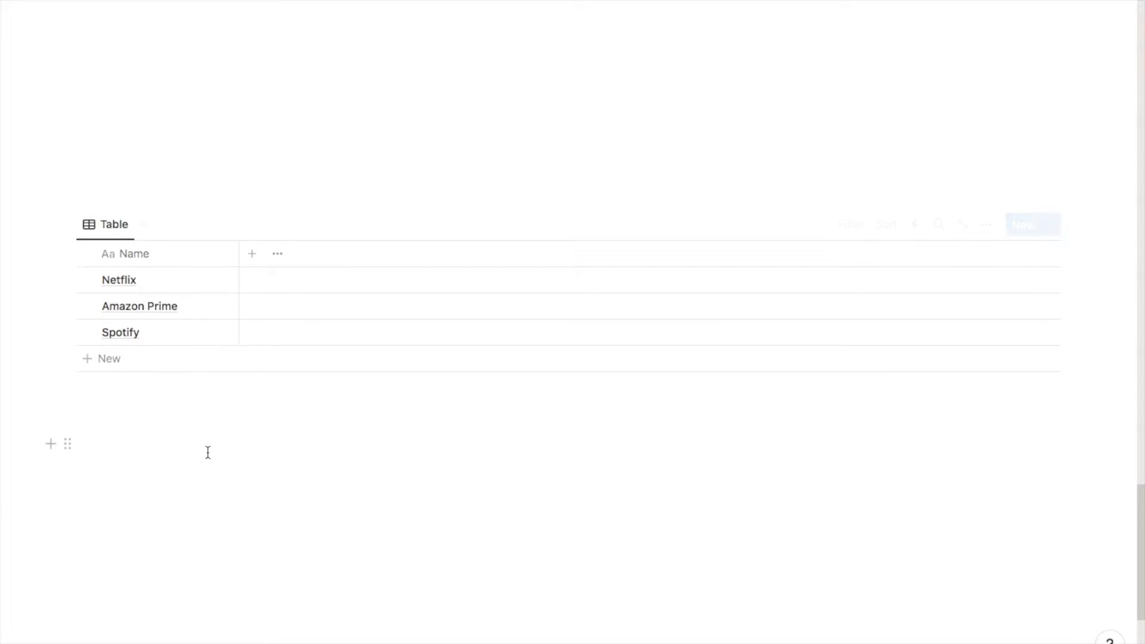
{"action": "scroll", "coordinate": [208, 452], "scroll_direction": "up", "scroll_amount": 5}
{"action": "scroll", "coordinate": [208, 453], "scroll_direction": "up", "scroll_amount": 5}
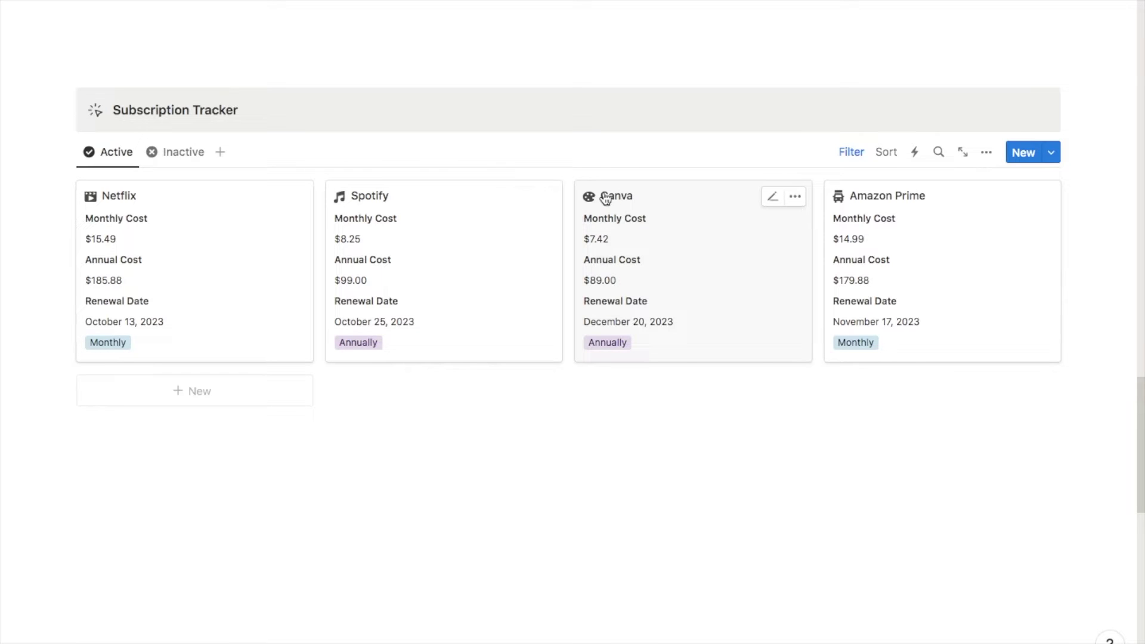
{"action": "scroll", "coordinate": [450, 405], "scroll_direction": "down", "scroll_amount": 5}
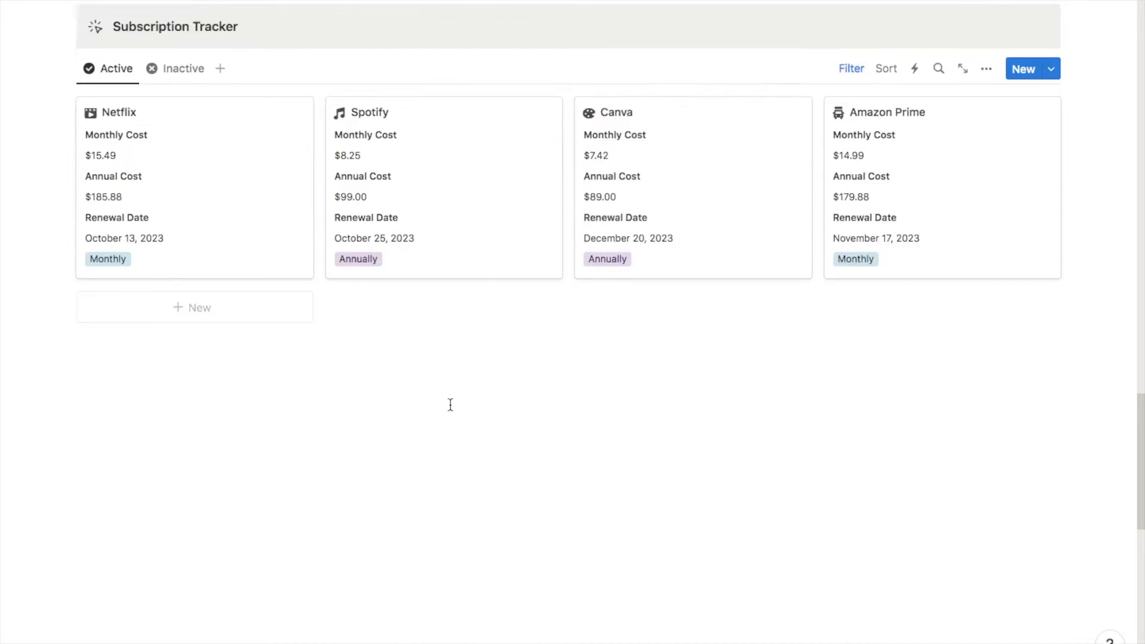
{"action": "scroll", "coordinate": [450, 405], "scroll_direction": "down", "scroll_amount": 5}
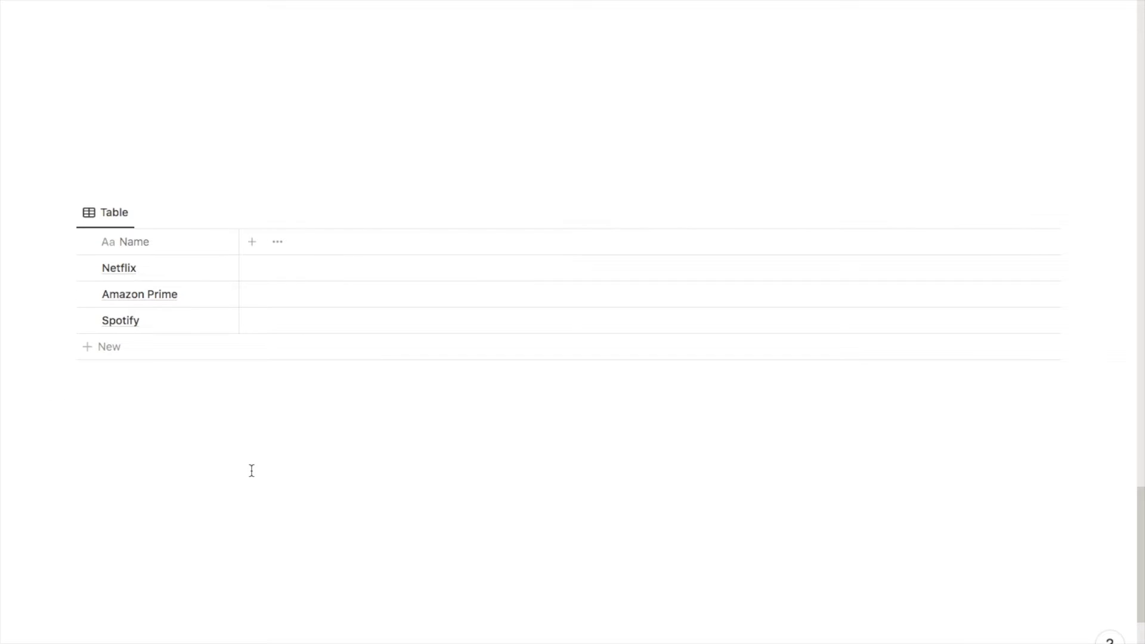
{"action": "scroll", "coordinate": [229, 328], "scroll_direction": "up", "scroll_amount": 1}
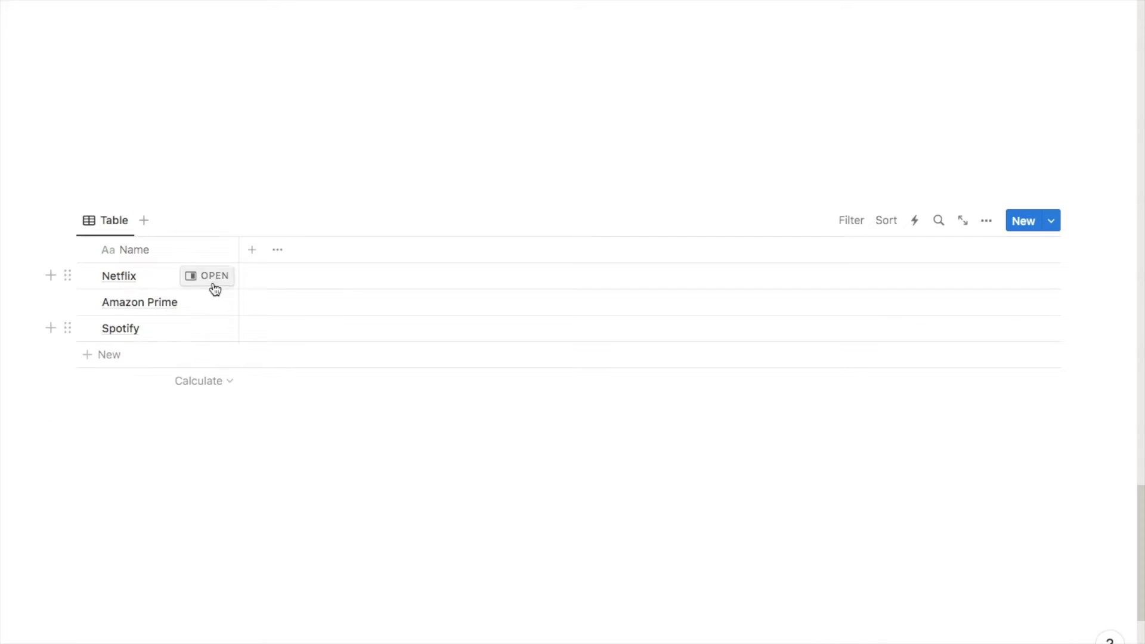
Open the Netflix entry and set its page icon to the film clapper with a play symbol, found by searching icons for film
{"action": "left_click", "coordinate": [215, 289]}
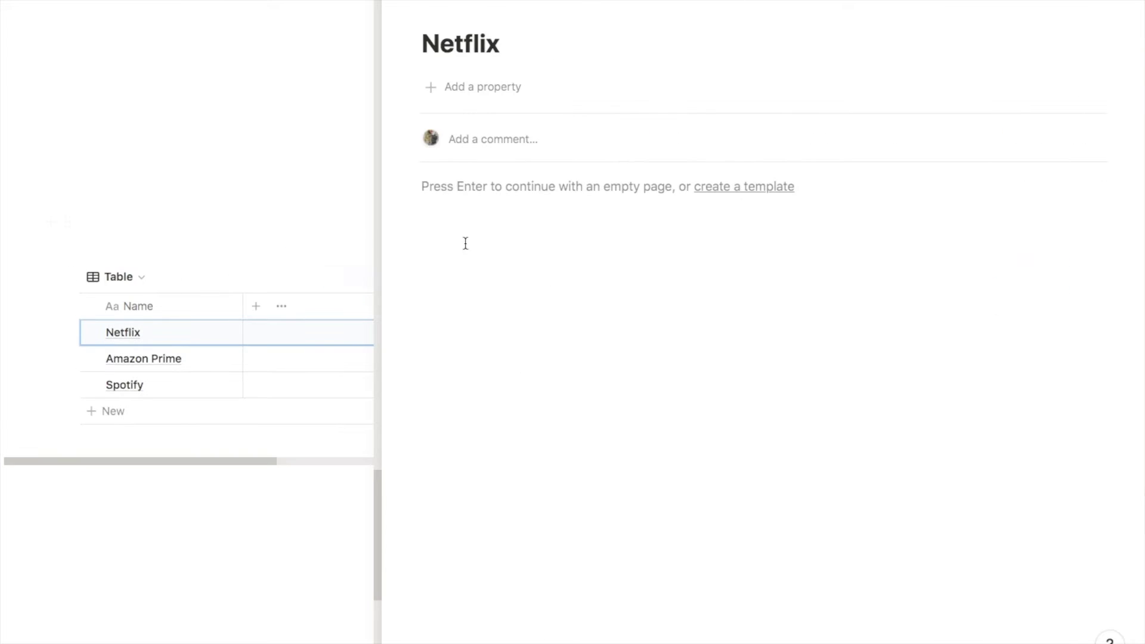
{"action": "mouse_move", "coordinate": [439, 16]}
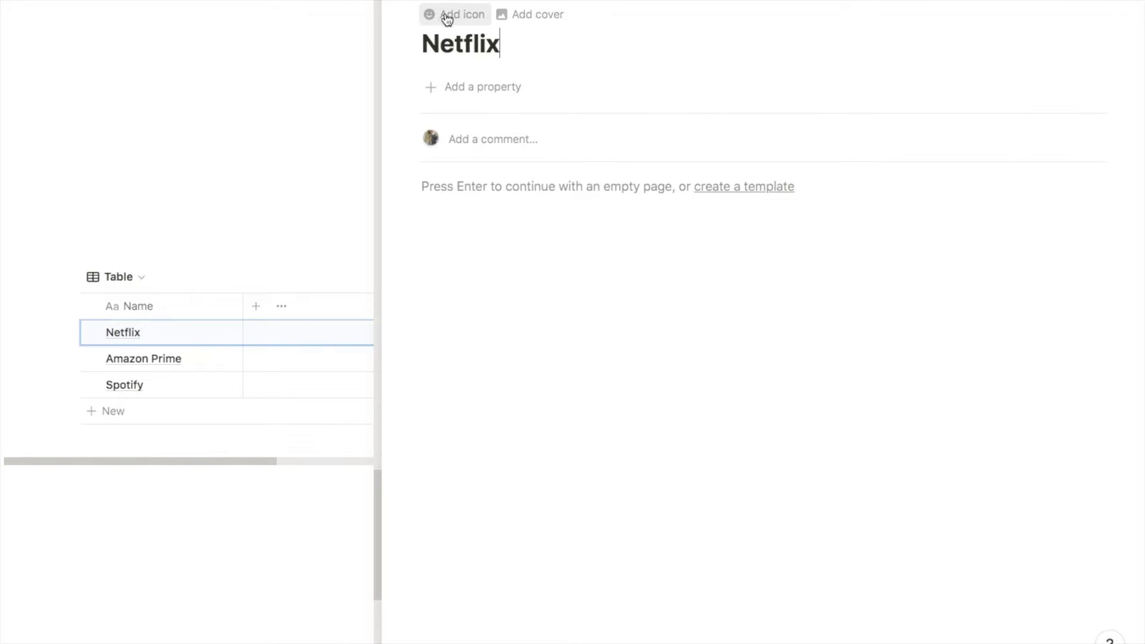
{"action": "left_click", "coordinate": [460, 19]}
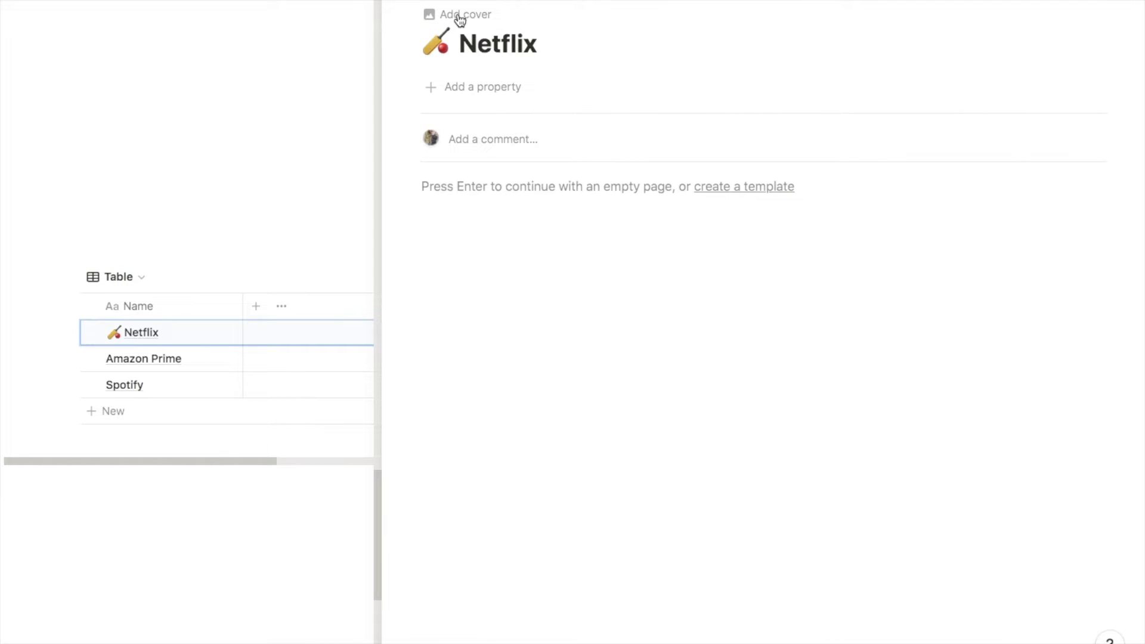
{"action": "left_click", "coordinate": [439, 41]}
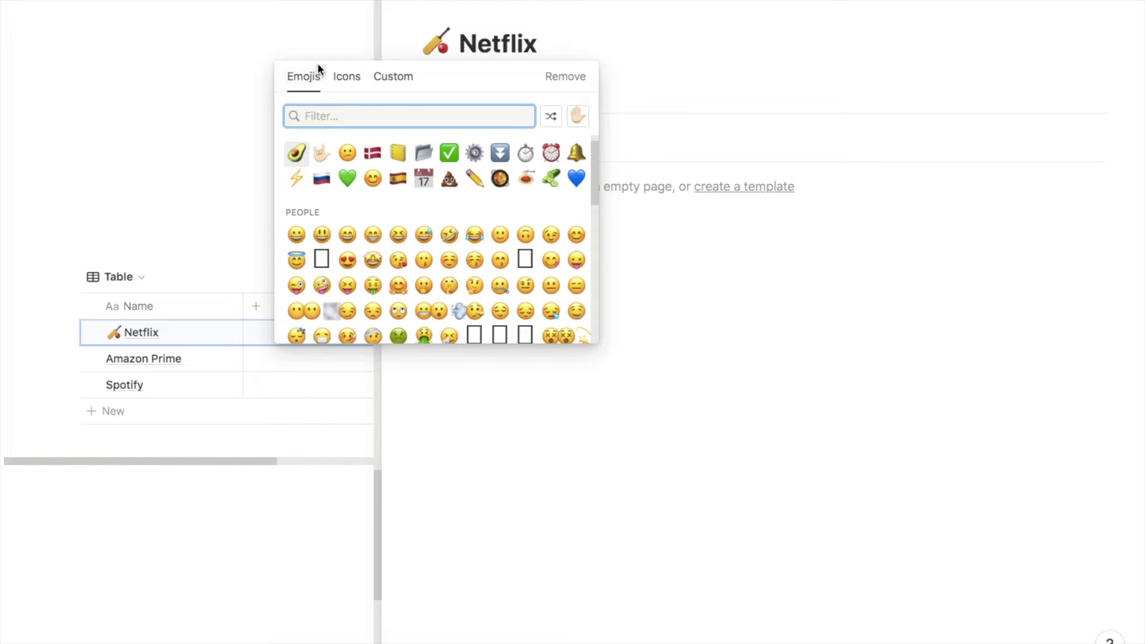
{"action": "scroll", "coordinate": [435, 262], "scroll_direction": "down", "scroll_amount": 3}
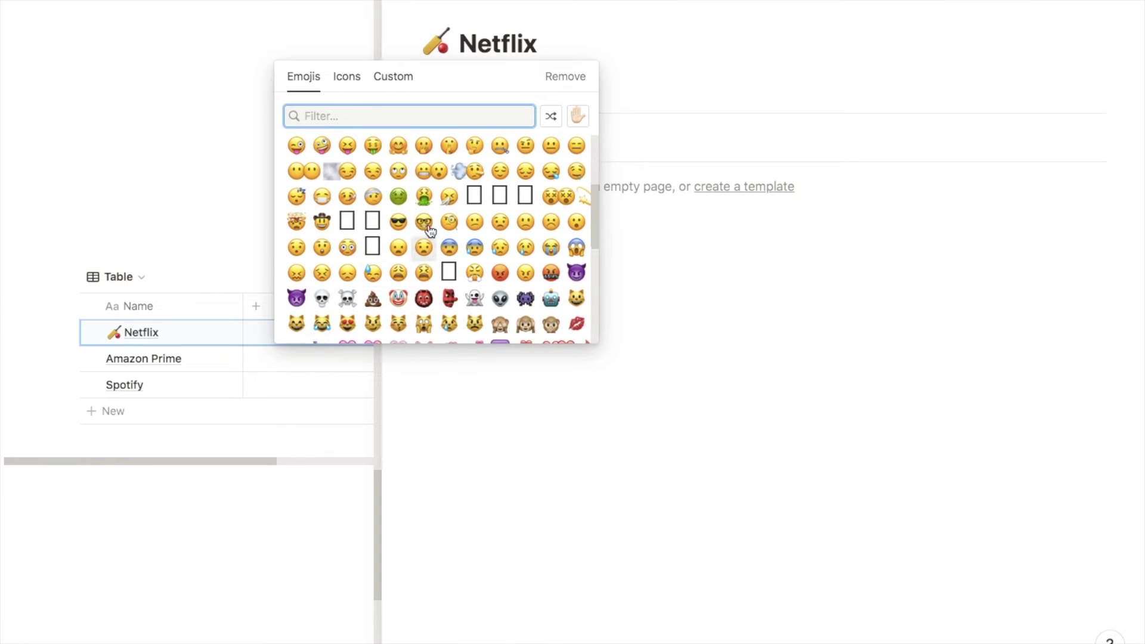
{"action": "left_click", "coordinate": [347, 78]}
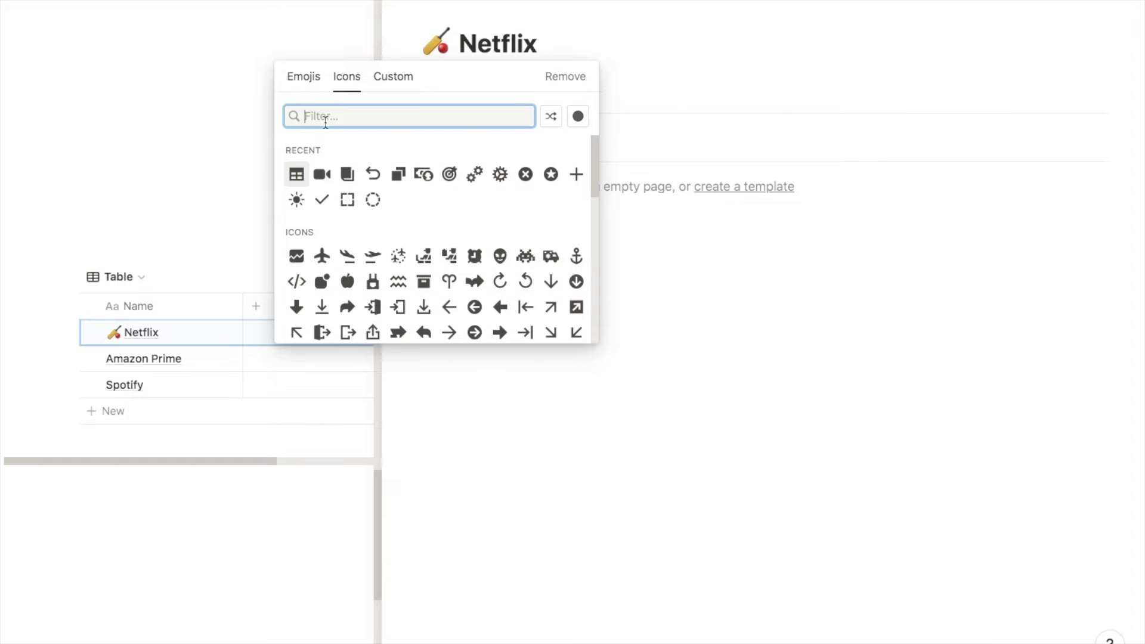
{"action": "type", "text": "film"}
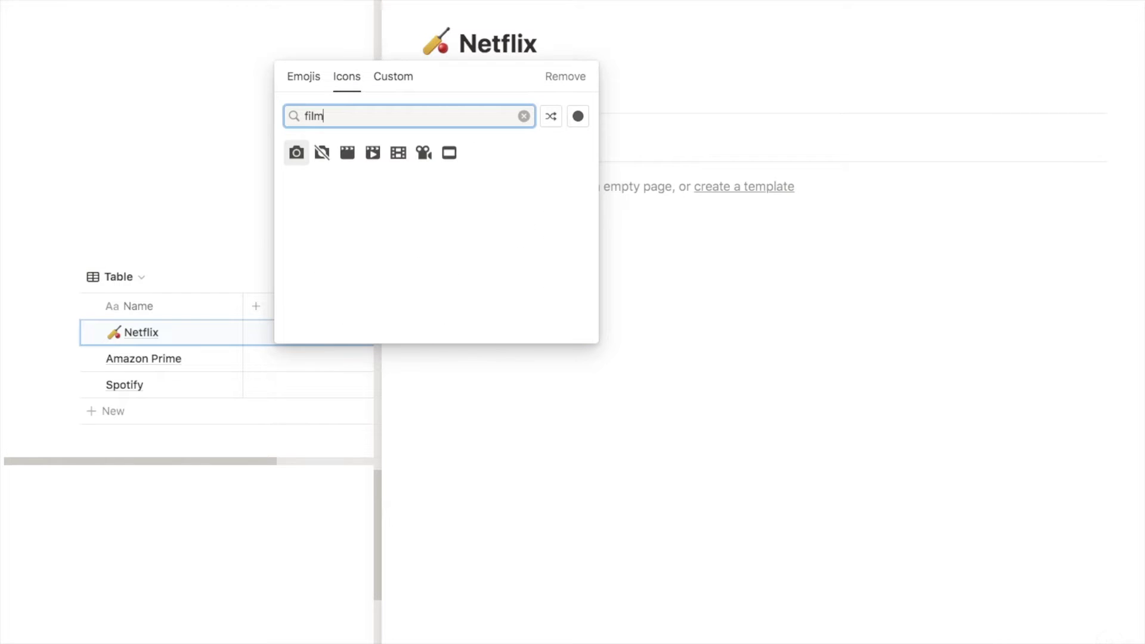
{"action": "left_click", "coordinate": [374, 154]}
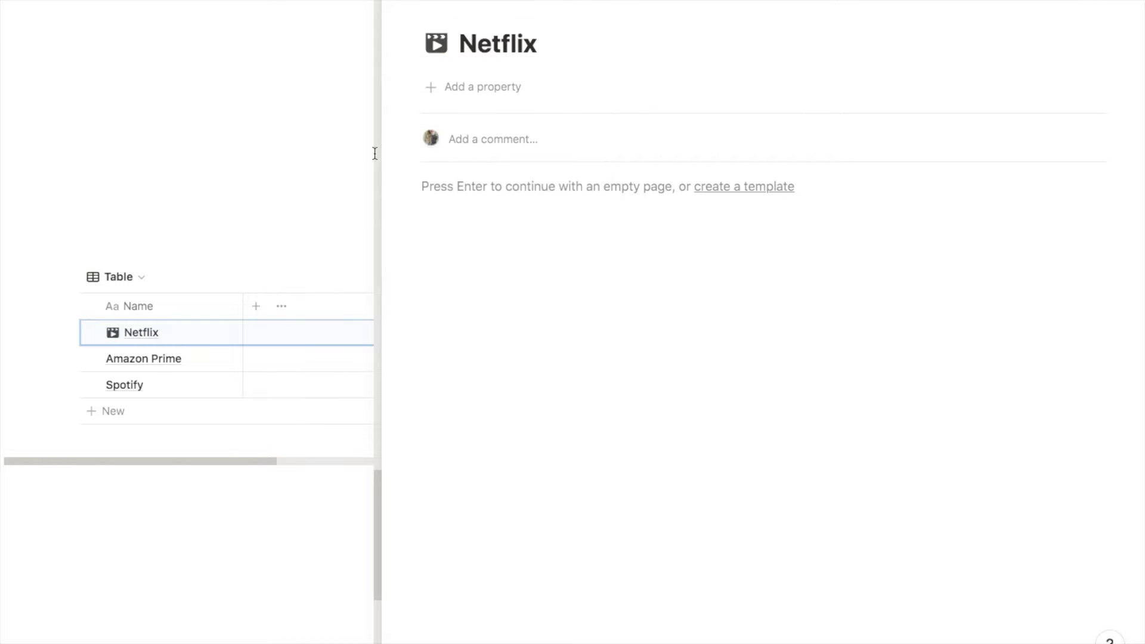
Close the Netflix entry and add a select property named Payment to the subscription table
{"action": "key", "text": "Escape"}
{"action": "scroll", "coordinate": [206, 362], "scroll_direction": "down", "scroll_amount": 1}
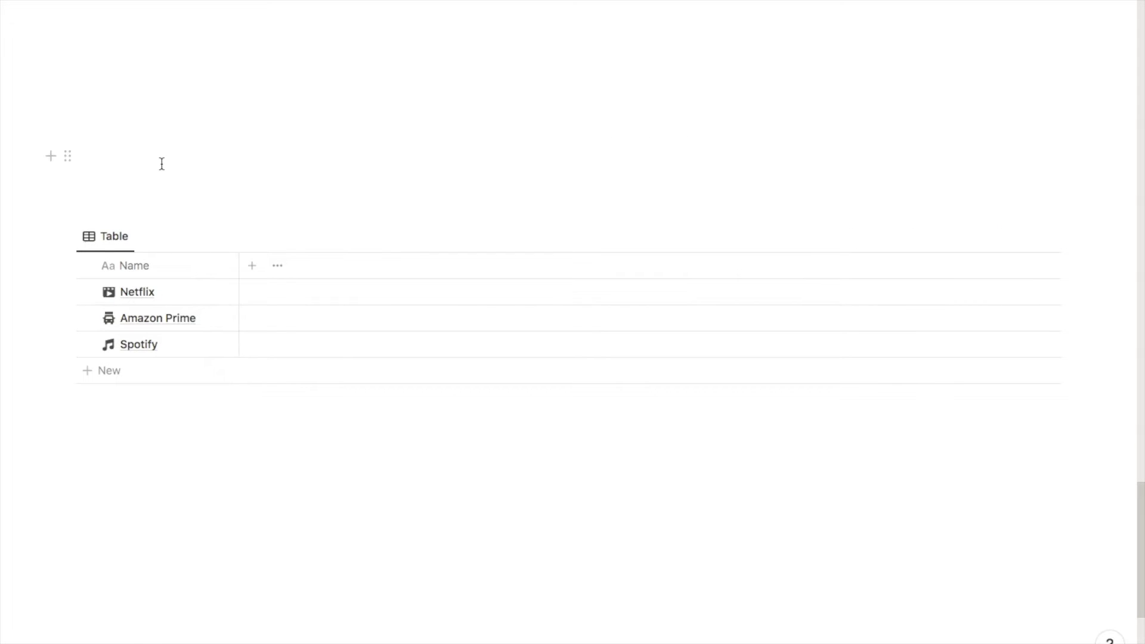
{"action": "left_click", "coordinate": [252, 268]}
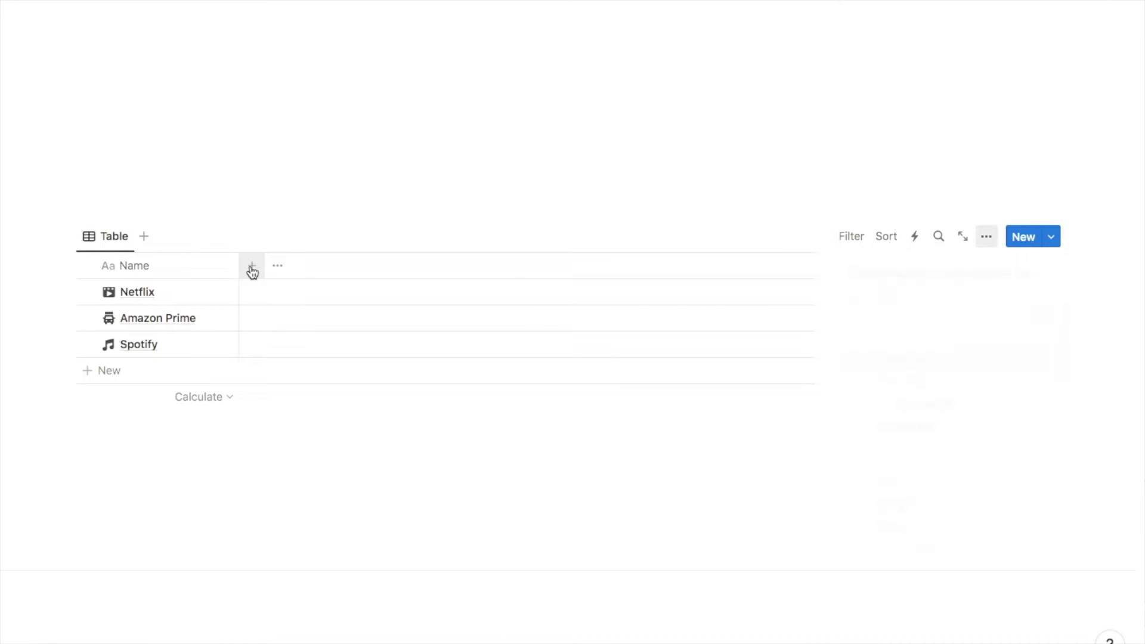
{"action": "type", "text": "sele"}
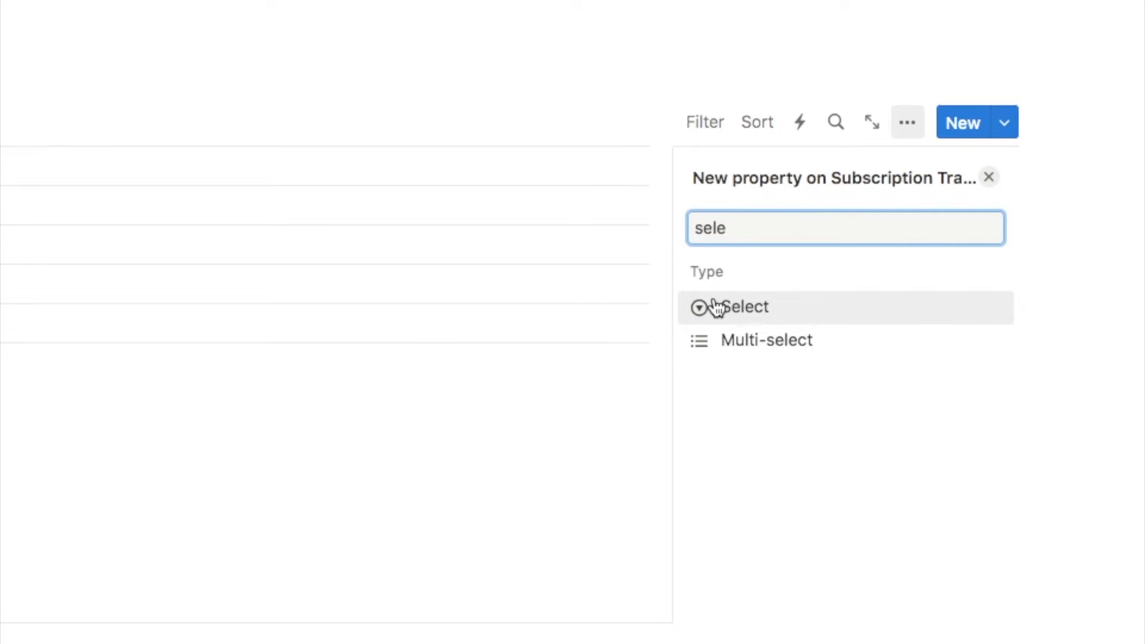
{"action": "left_click", "coordinate": [747, 312]}
{"action": "key", "text": "BackSpace"}
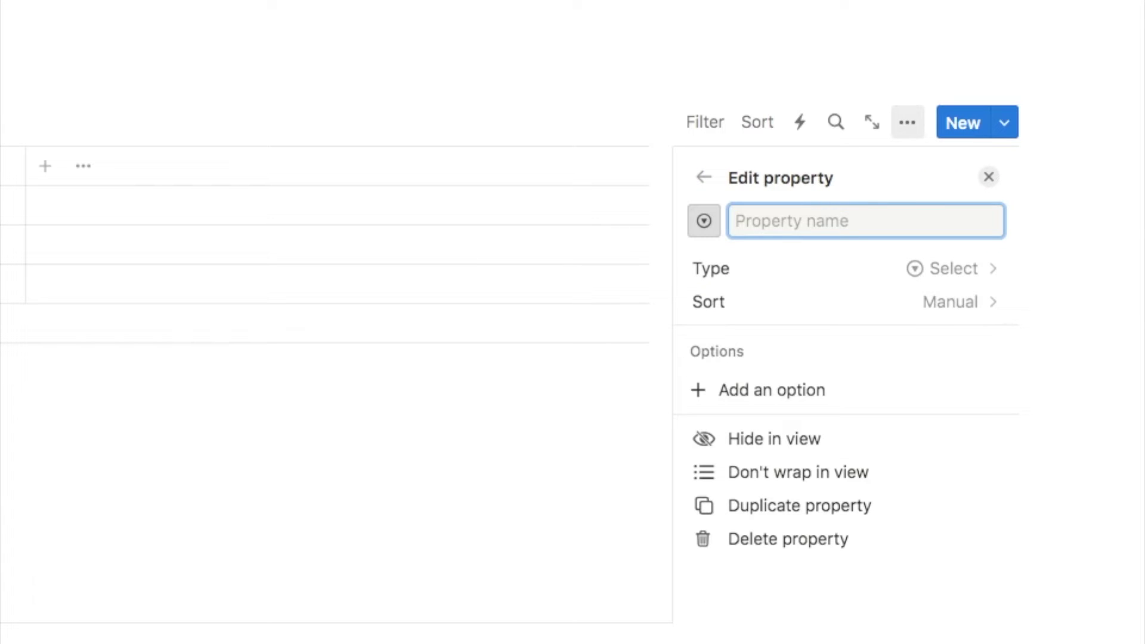
{"action": "type", "text": "Payment"}
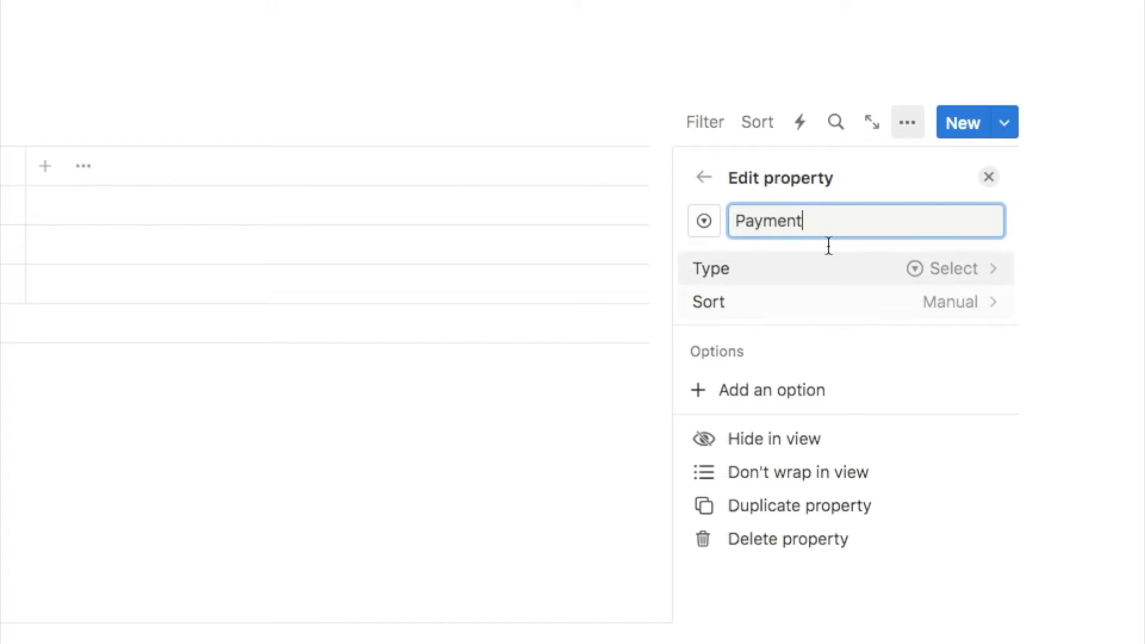
Add the options Monthly and Annually to the Payment property and finish editing it
{"action": "left_click", "coordinate": [763, 398]}
{"action": "type", "text": "M"}
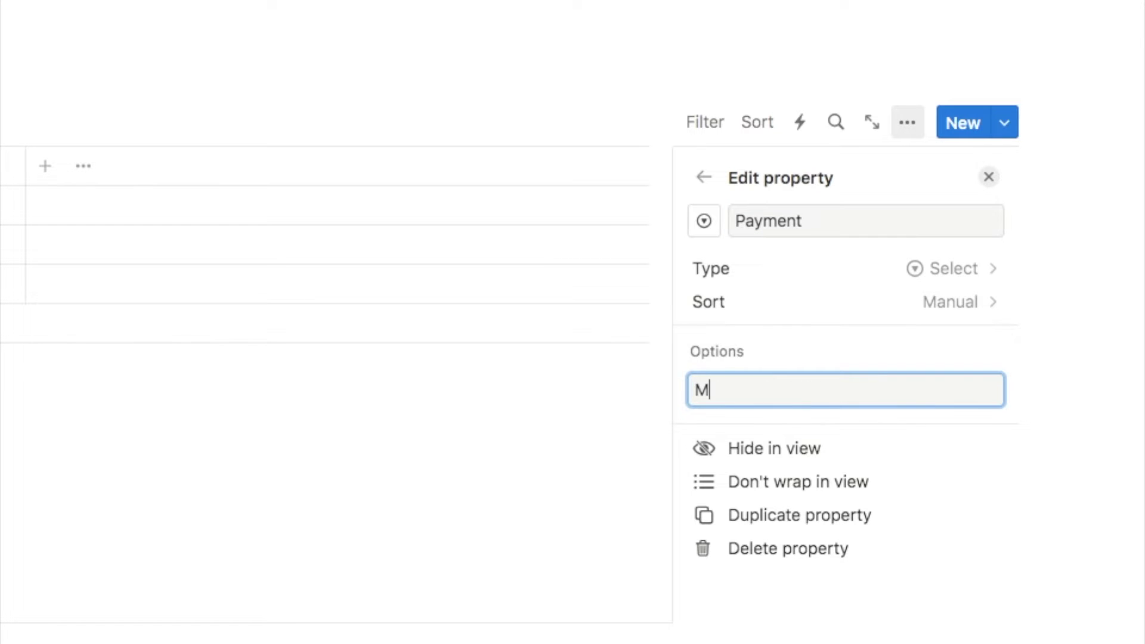
{"action": "type", "text": "onthly"}
{"action": "key", "text": "Return"}
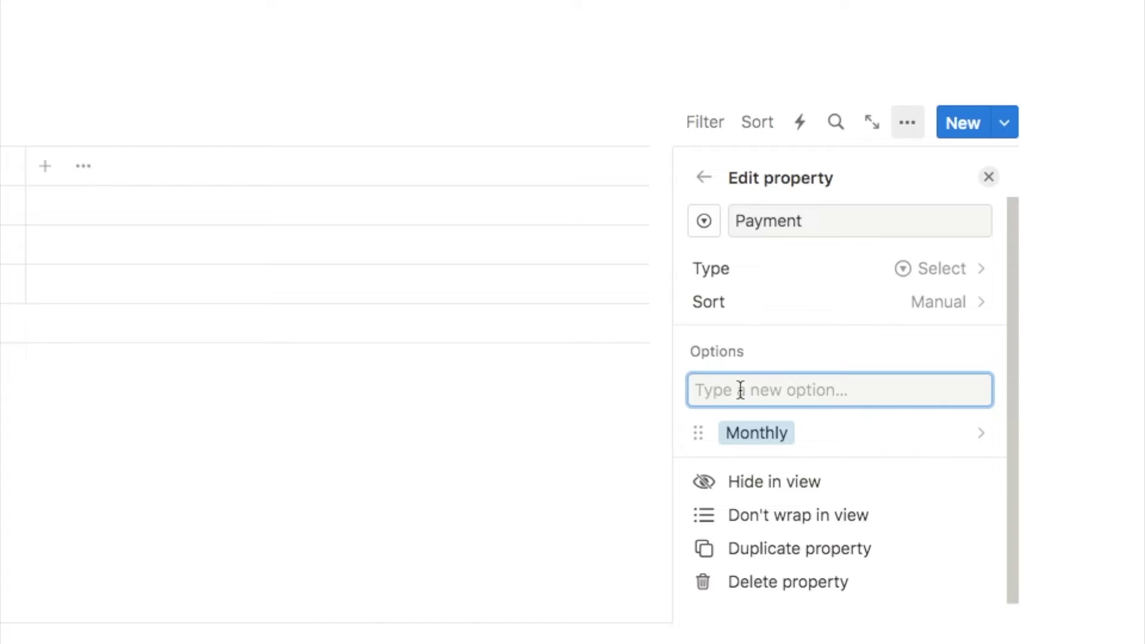
{"action": "type", "text": "Annually"}
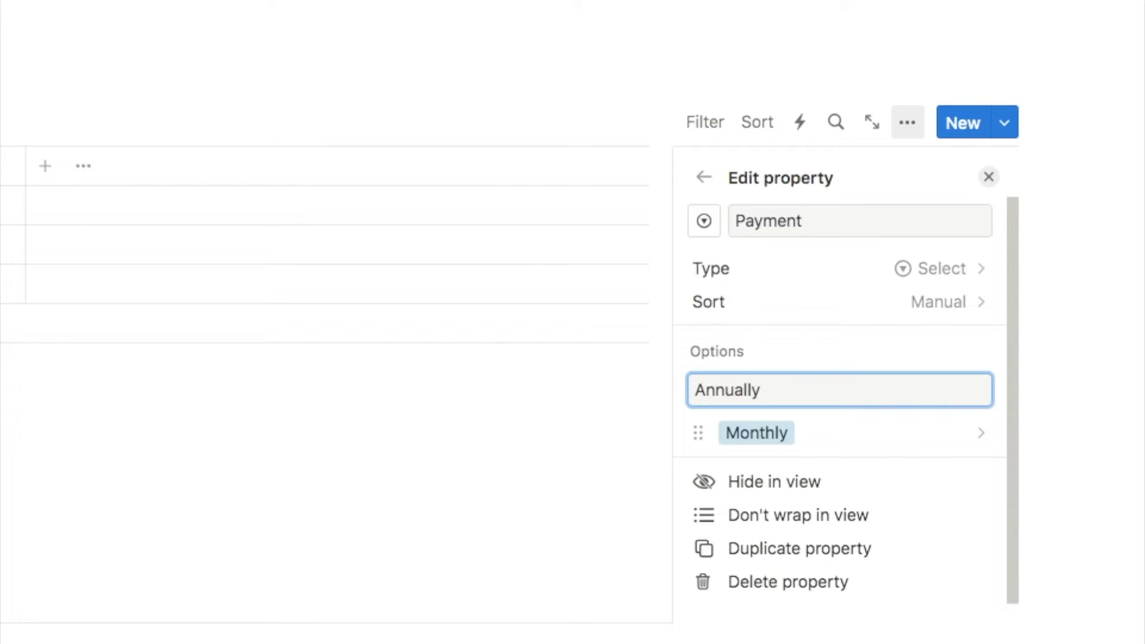
{"action": "key", "text": "Return"}
{"action": "left_click", "coordinate": [988, 177]}
{"action": "scroll", "coordinate": [882, 137], "scroll_direction": "left", "scroll_amount": 10}
{"action": "scroll", "coordinate": [883, 137], "scroll_direction": "up", "scroll_amount": 1}
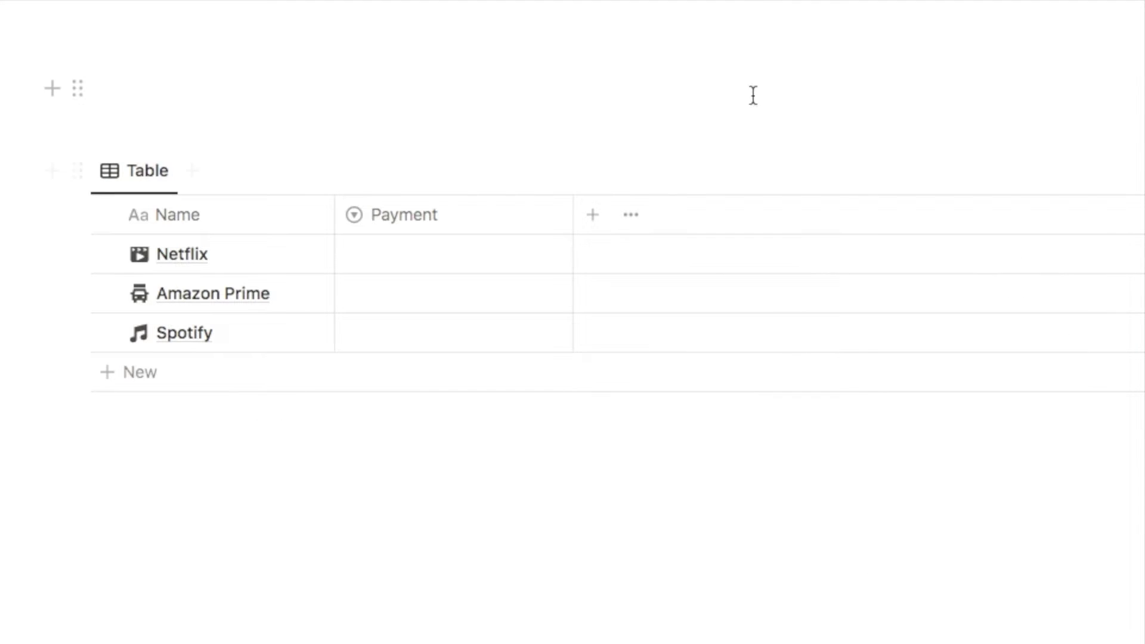
Set Payment to Monthly for Netflix and Amazon Prime, and to Annually for Spotify
{"action": "left_click", "coordinate": [420, 260]}
{"action": "left_click", "coordinate": [418, 375]}
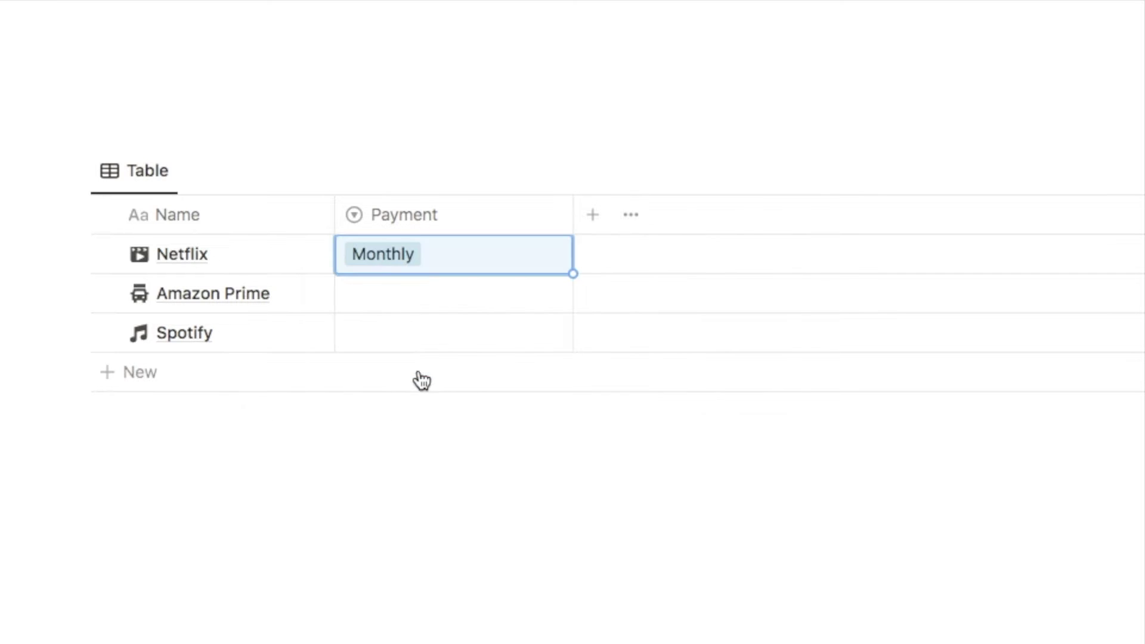
{"action": "left_click", "coordinate": [371, 305]}
{"action": "left_click", "coordinate": [417, 404]}
{"action": "left_click", "coordinate": [371, 336]}
{"action": "left_click", "coordinate": [434, 411]}
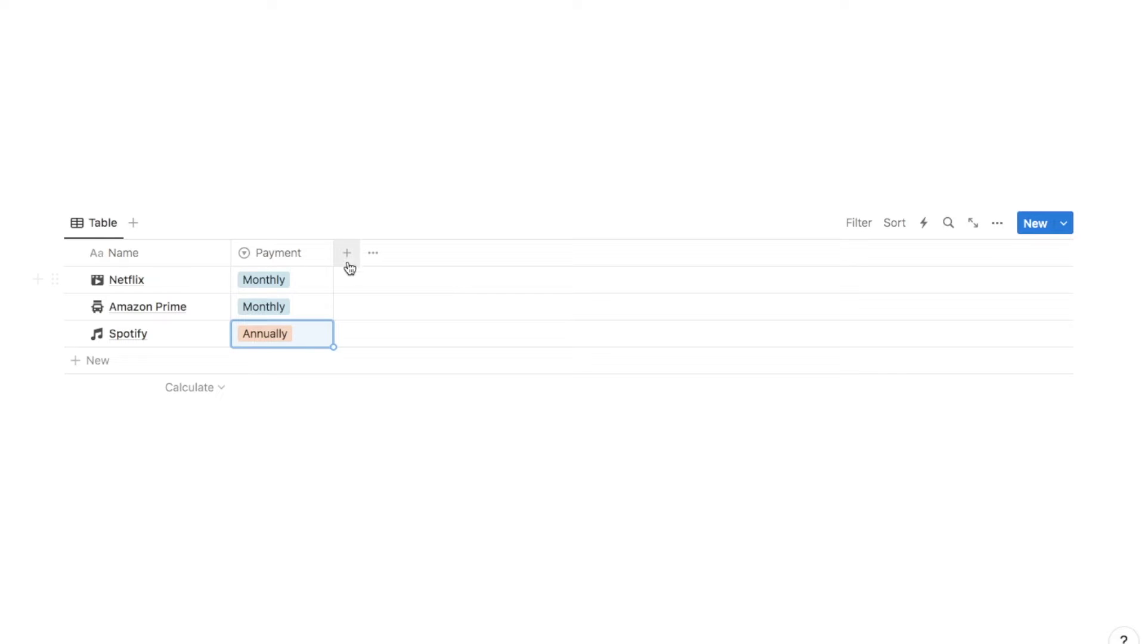
Add a checkbox property named Active? to the subscription table
{"action": "left_click", "coordinate": [347, 253]}
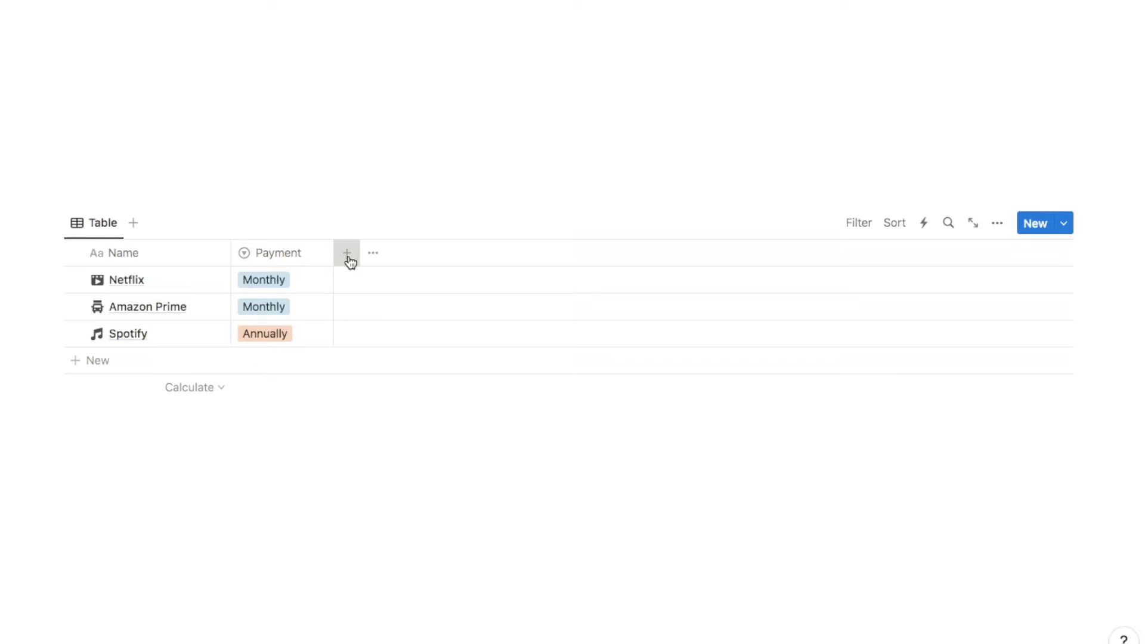
{"action": "type", "text": "chec"}
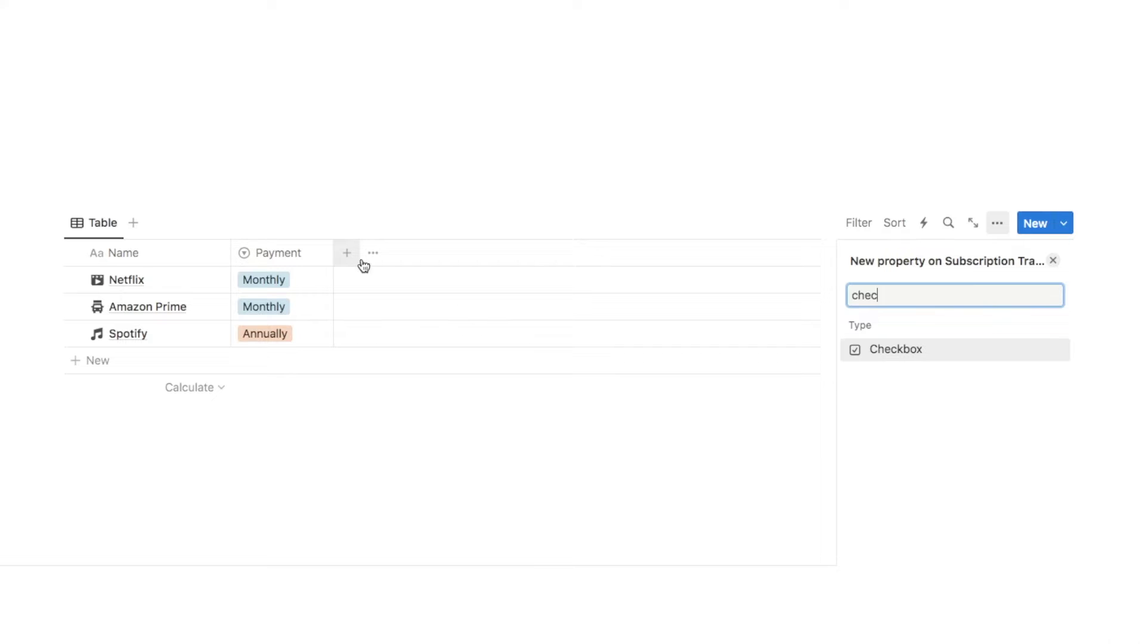
{"action": "left_click", "coordinate": [902, 353]}
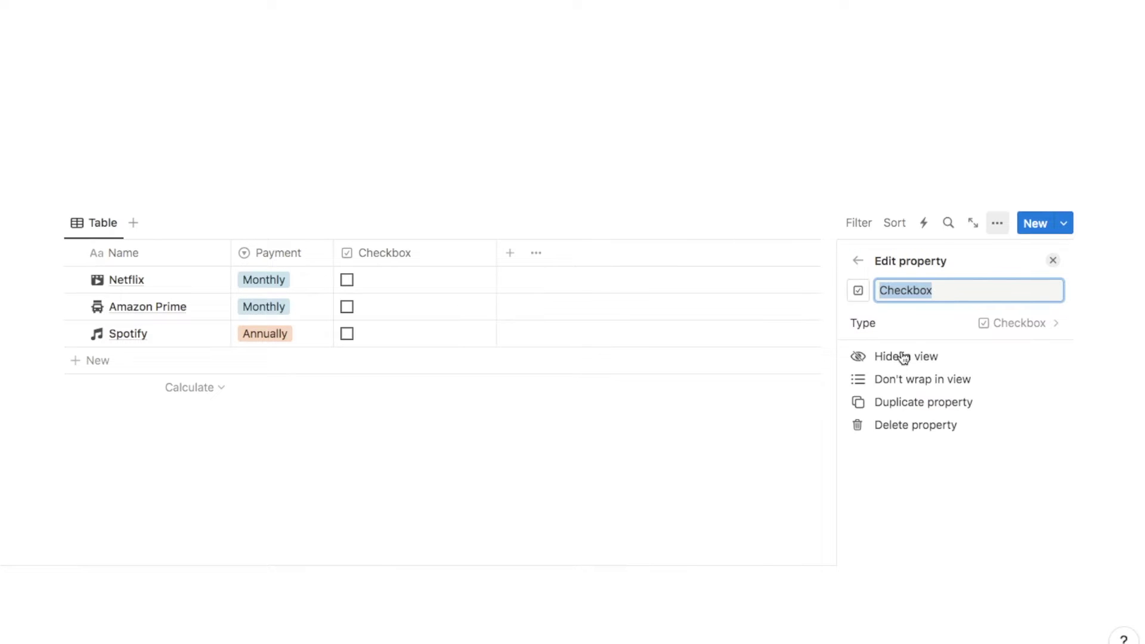
{"action": "type", "text": "Ac"}
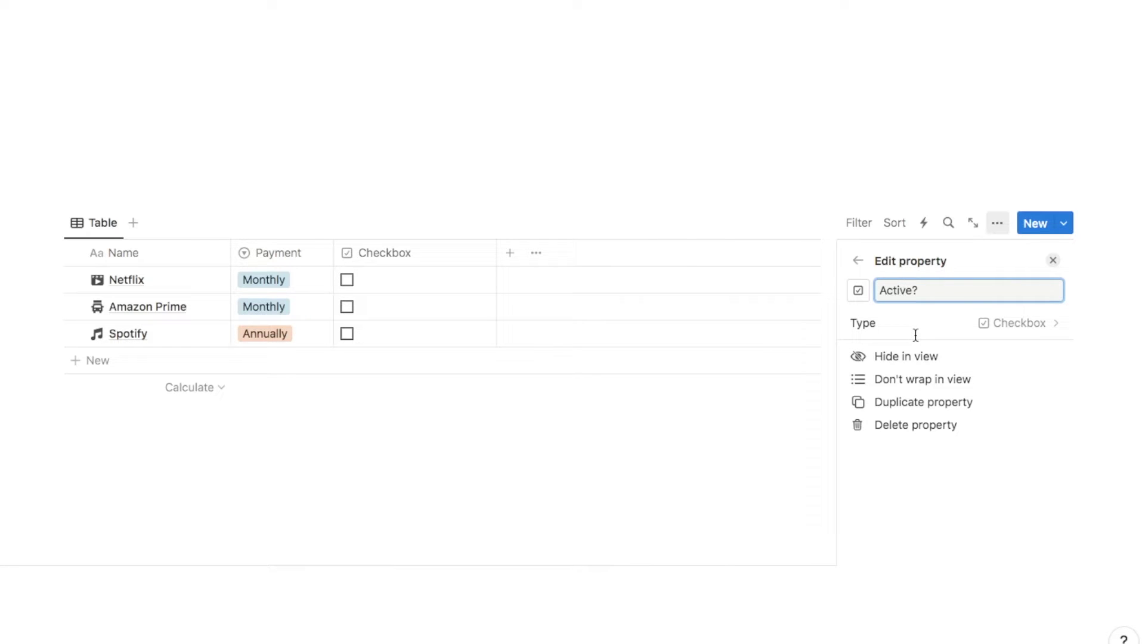
{"action": "left_click", "coordinate": [1053, 260]}
Mark Netflix, Amazon Prime and Spotify as active and narrow the Active? column to fit its heading
{"action": "left_click", "coordinate": [347, 280]}
{"action": "left_click", "coordinate": [346, 307]}
{"action": "left_click", "coordinate": [347, 334]}
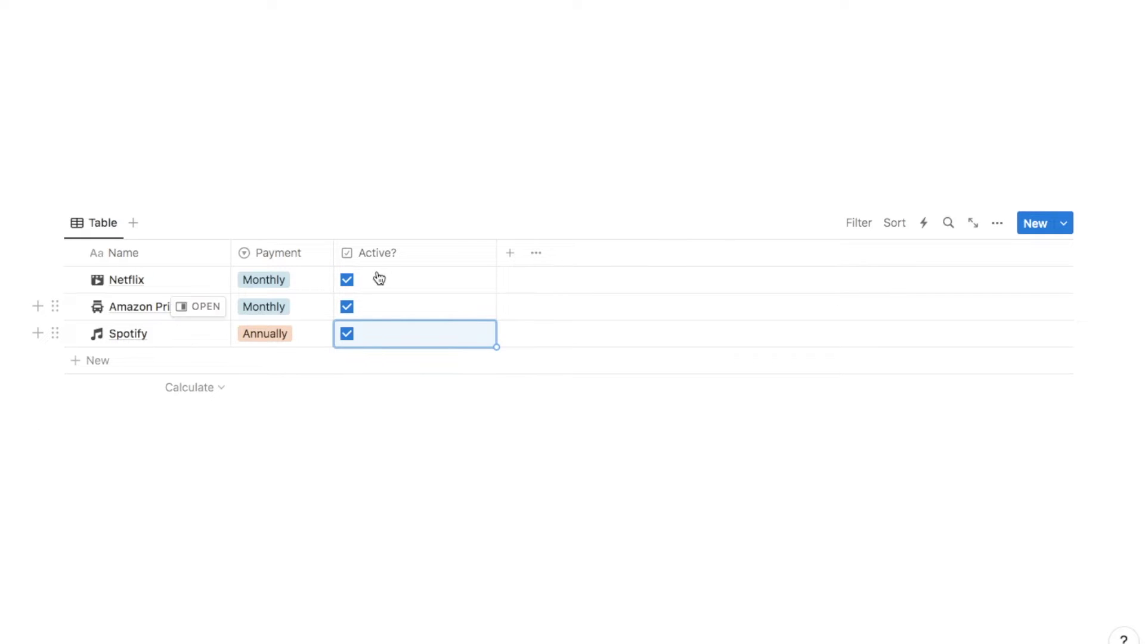
{"action": "left_click", "coordinate": [346, 334]}
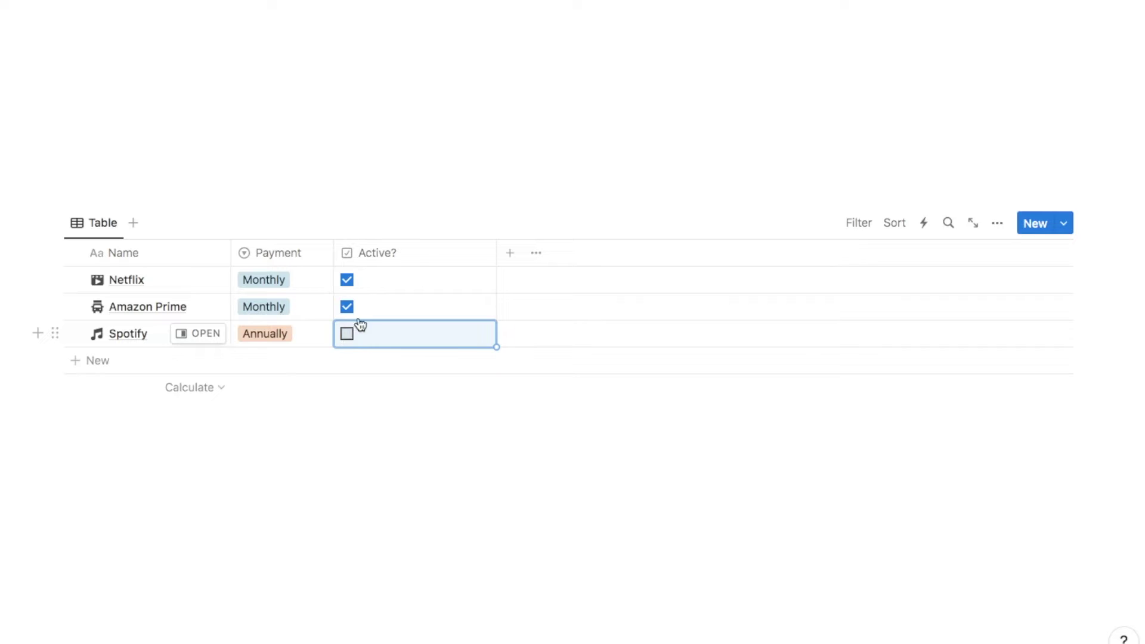
{"action": "left_click", "coordinate": [347, 334]}
{"action": "left_click_drag", "start_coordinate": [493, 257], "coordinate": [404, 256]}
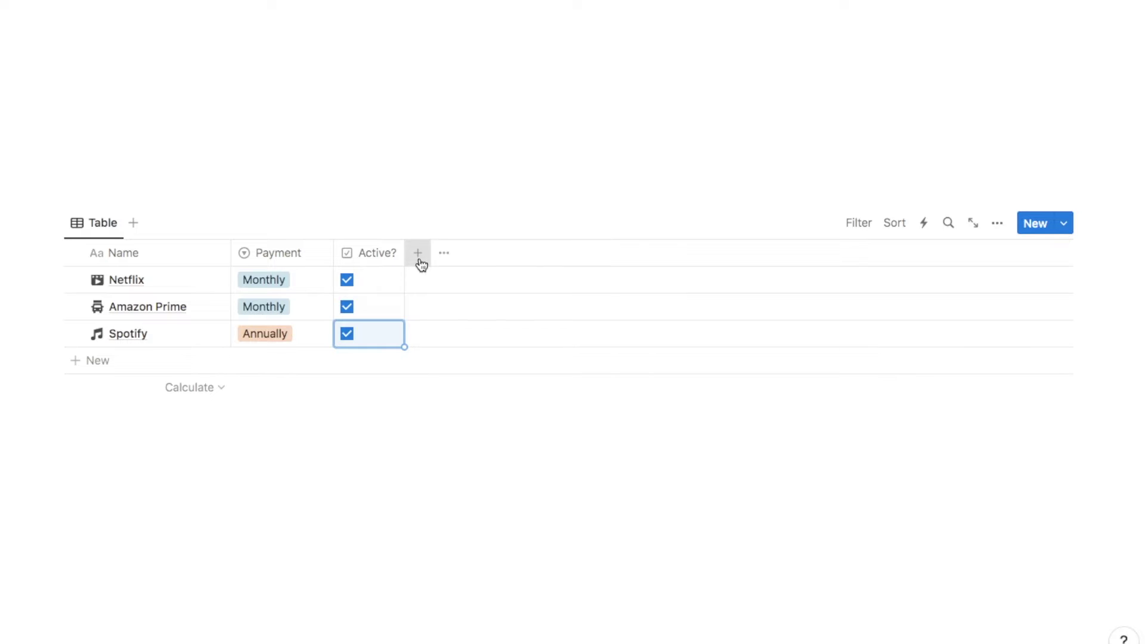
Add a number property named Price Paid to the subscription table
{"action": "left_click", "coordinate": [420, 263]}
{"action": "type", "text": "numb"}
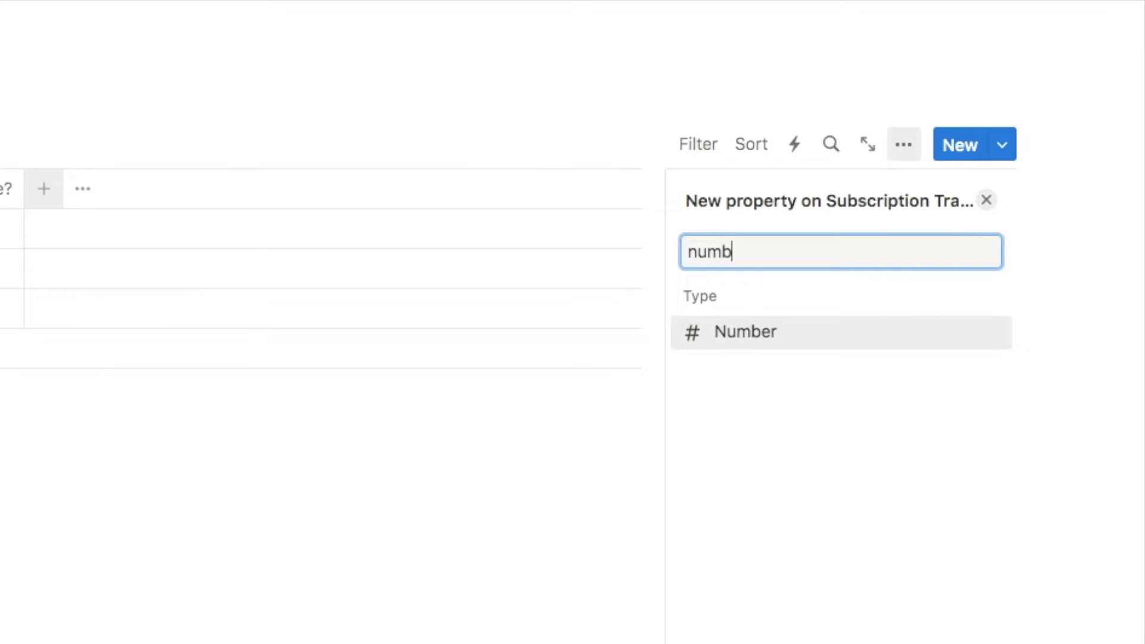
{"action": "left_click", "coordinate": [716, 347]}
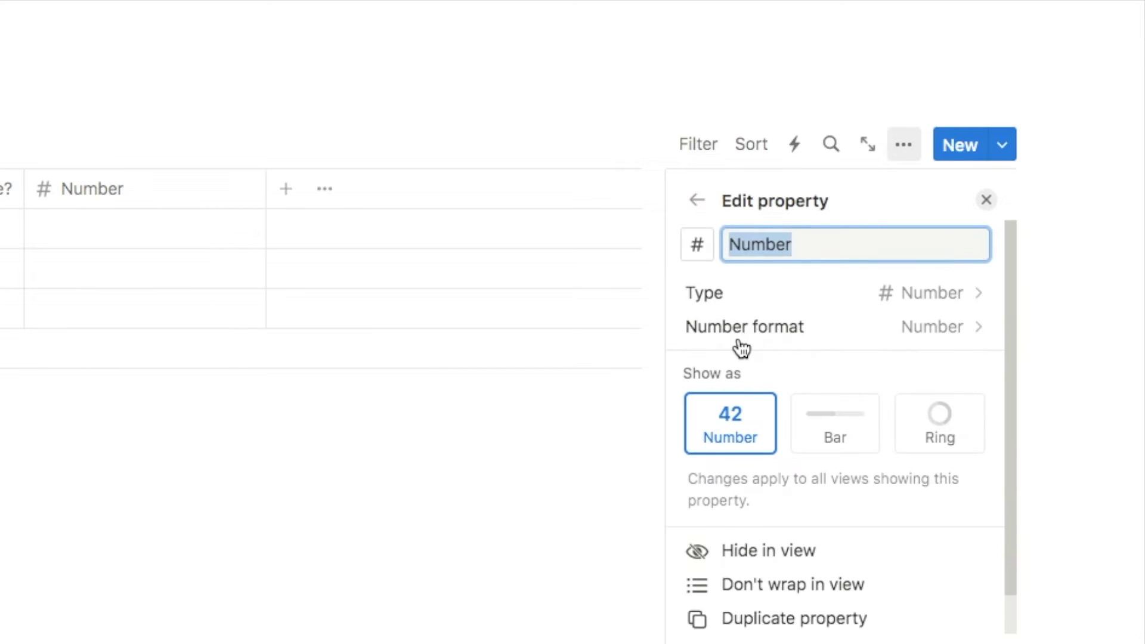
{"action": "type", "text": "Price Paid"}
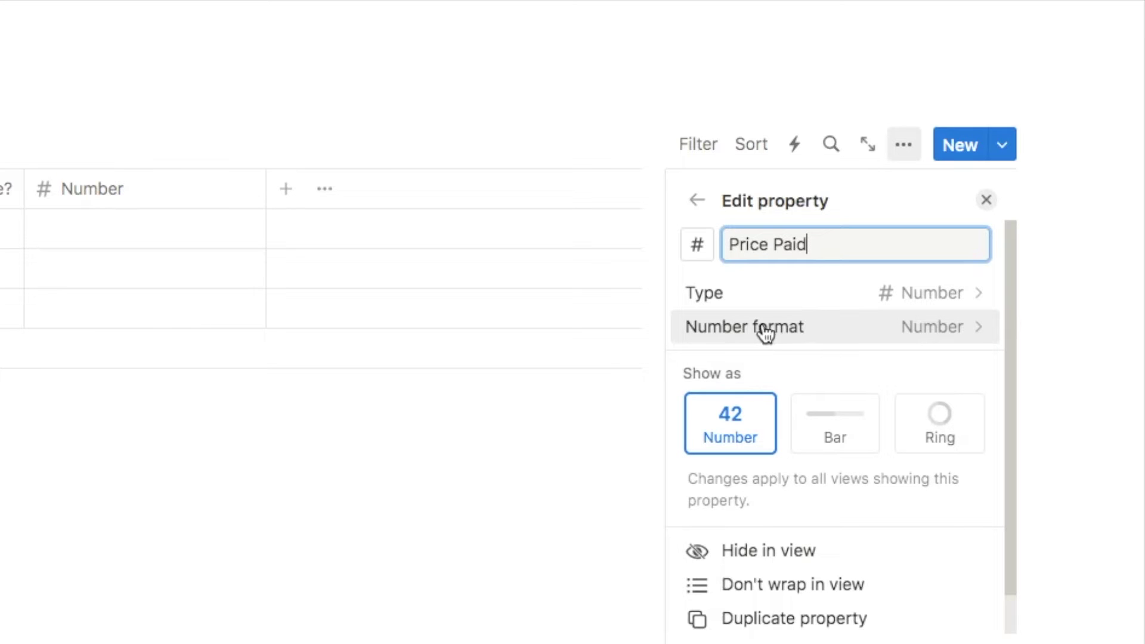
Format Price Paid as US Dollar and enter $15.49 for Netflix, $14.99 for Amazon Prime and $99.00 for Spotify
{"action": "left_click", "coordinate": [806, 333]}
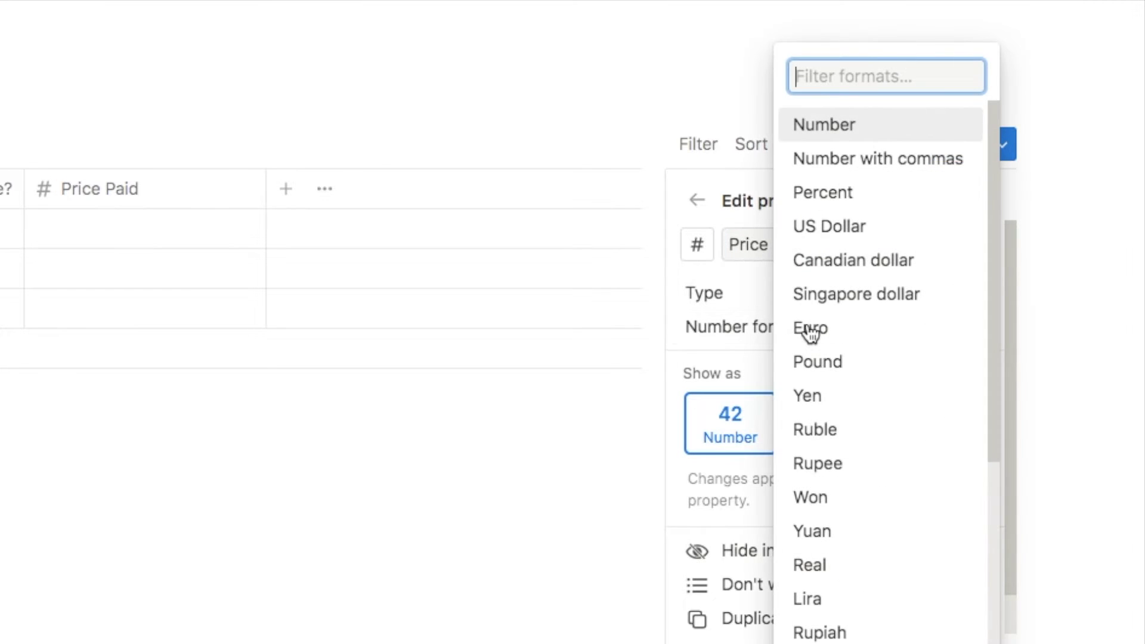
{"action": "scroll", "coordinate": [839, 453], "scroll_direction": "down", "scroll_amount": 5}
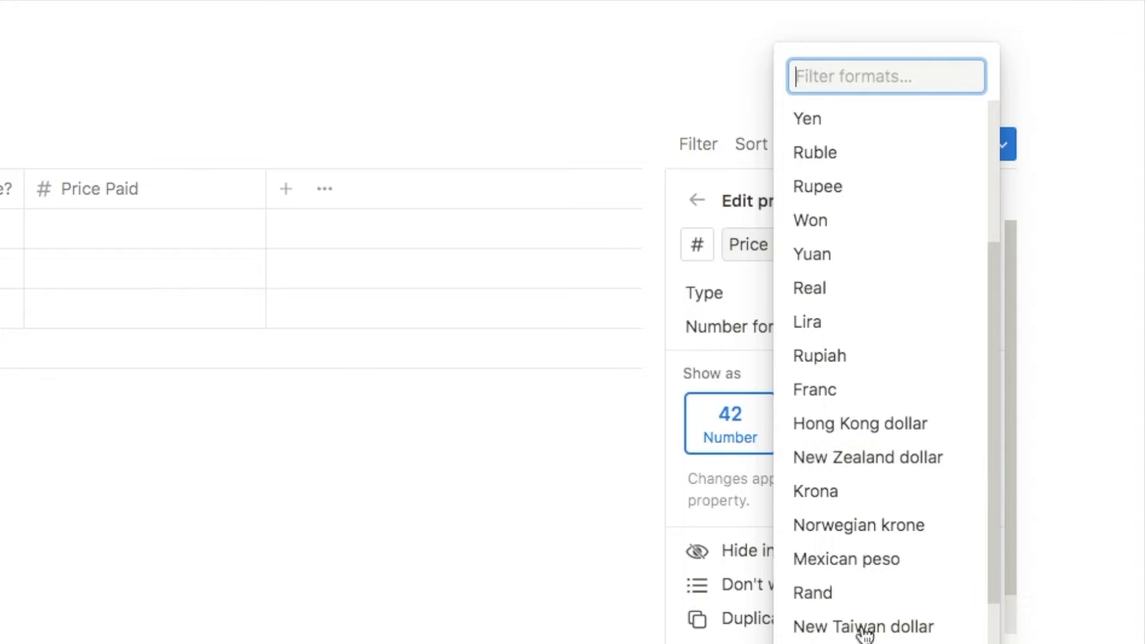
{"action": "scroll", "coordinate": [865, 633], "scroll_direction": "up", "scroll_amount": 4}
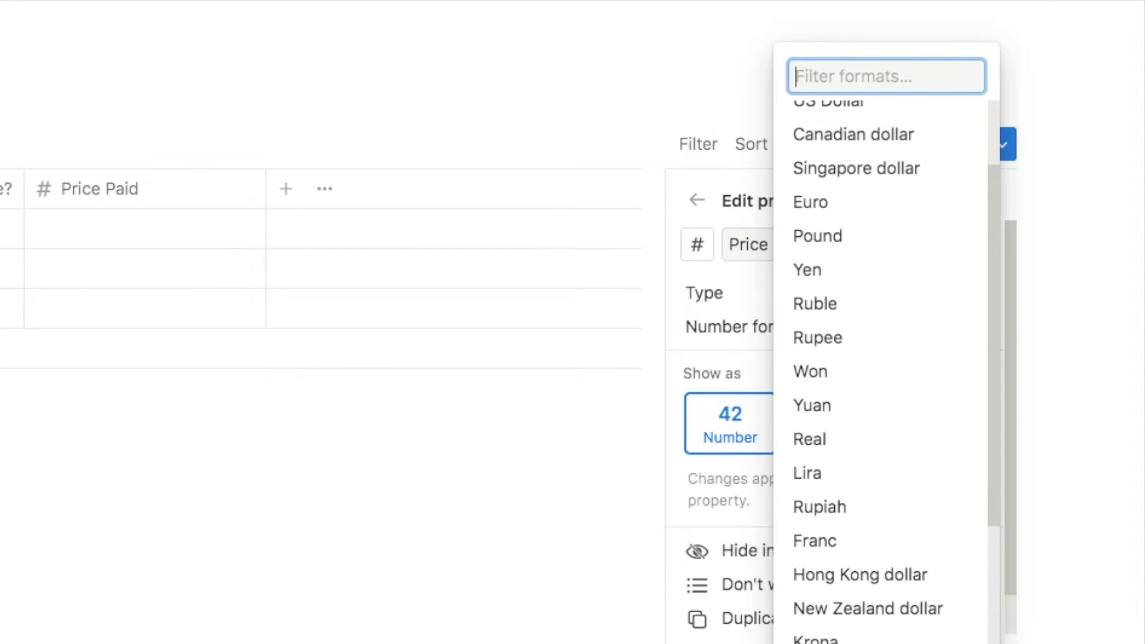
{"action": "scroll", "coordinate": [883, 370], "scroll_direction": "up", "scroll_amount": 3}
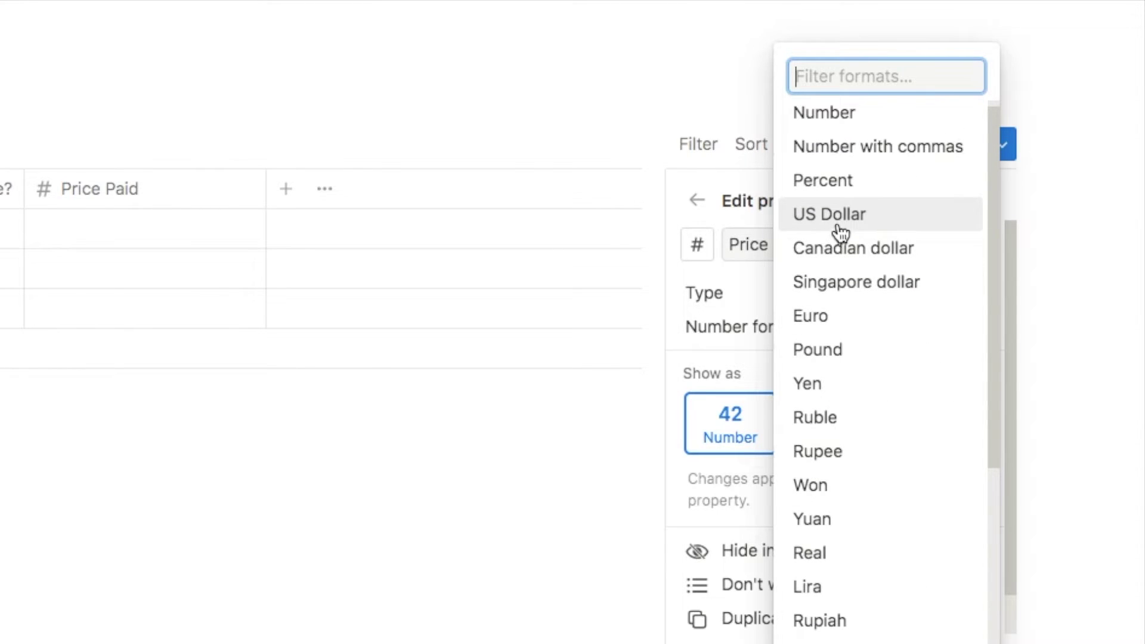
{"action": "left_click", "coordinate": [838, 230]}
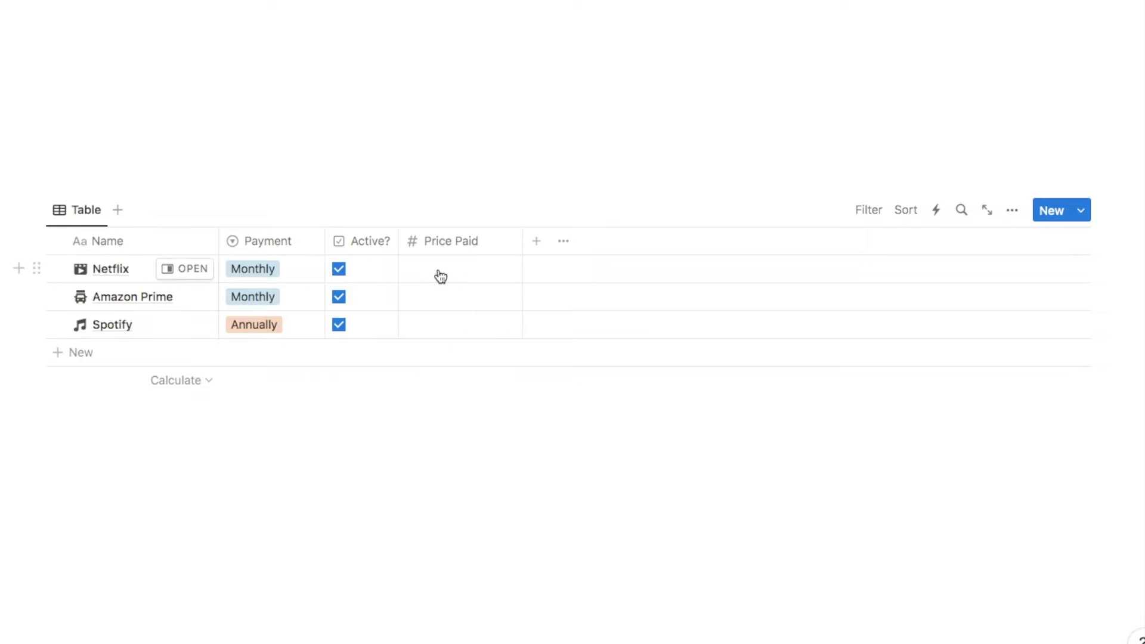
{"action": "left_click", "coordinate": [479, 270]}
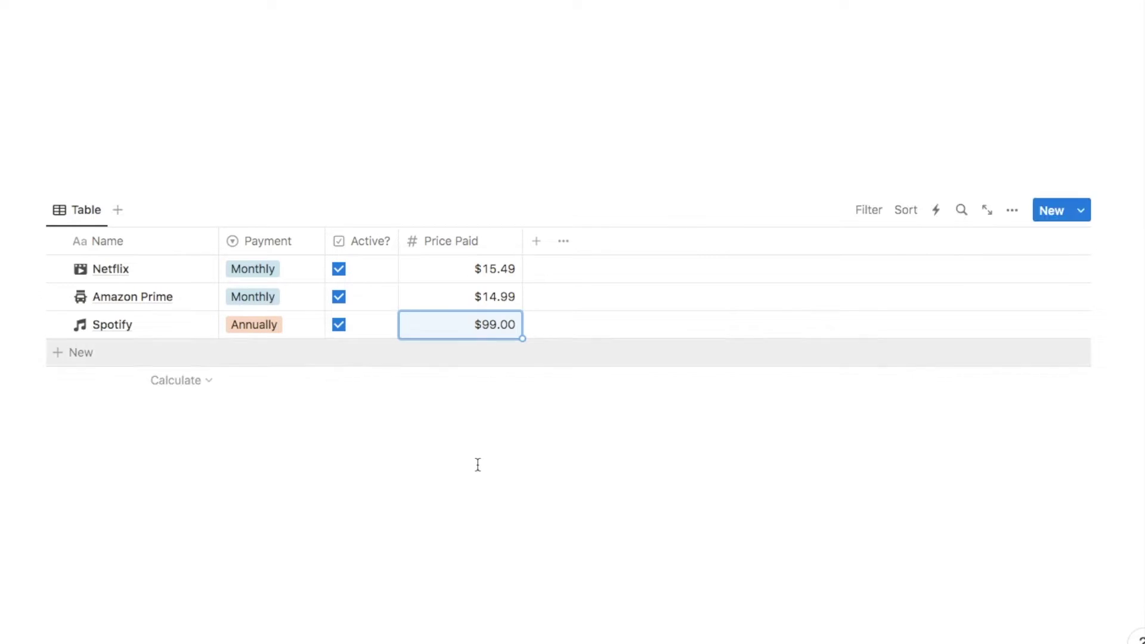
{"action": "left_click", "coordinate": [430, 493]}
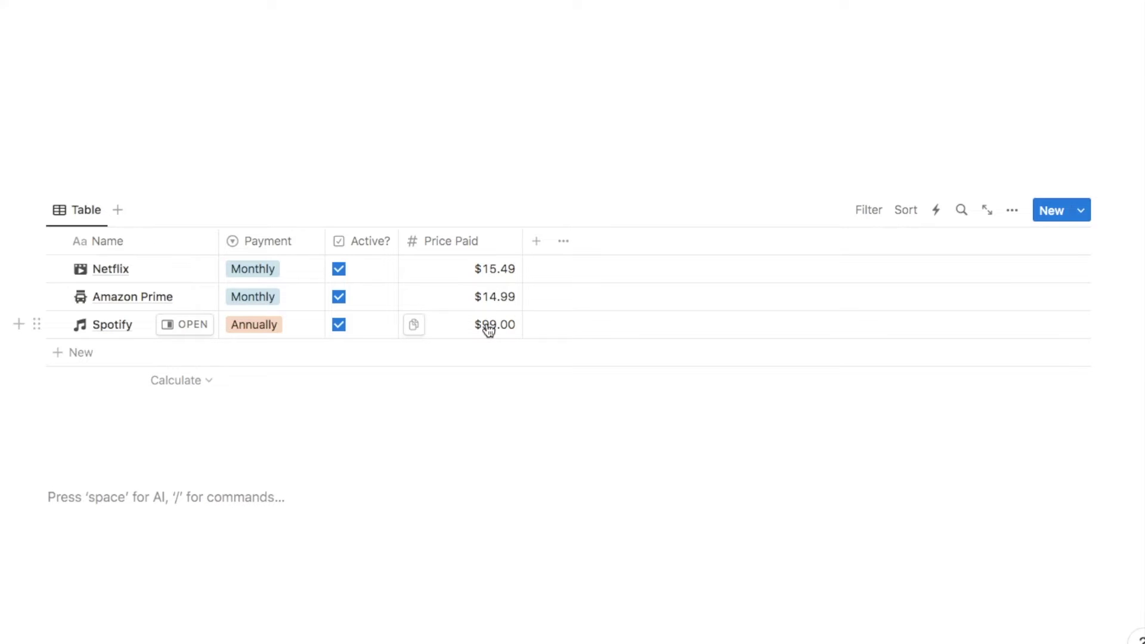
Add a formula property named Annual Cost to the subscription table
{"action": "left_click", "coordinate": [539, 244]}
{"action": "type", "text": "form"}
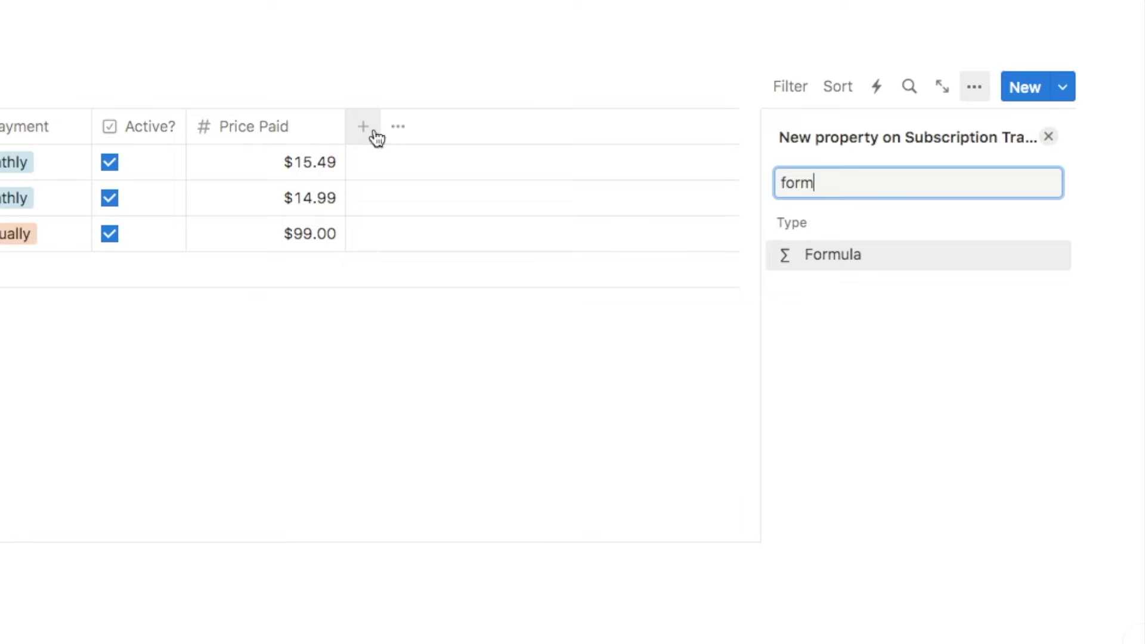
{"action": "left_click", "coordinate": [836, 269]}
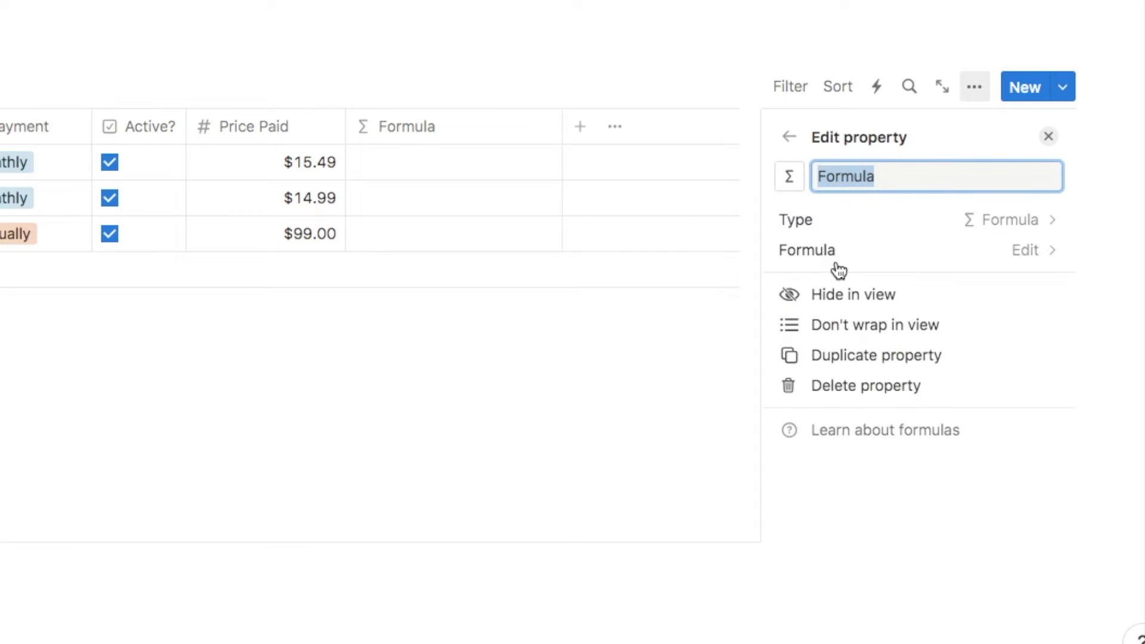
{"action": "type", "text": "Annual Cost"}
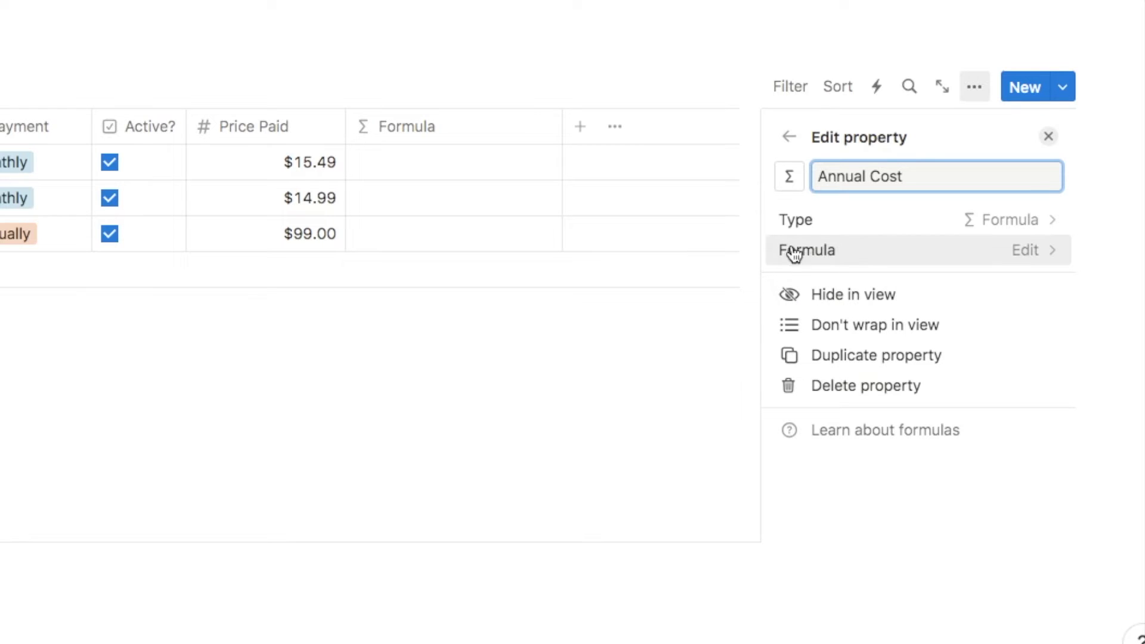
Begin the Annual Cost formula with an if condition that returns Price Paid when Payment=="Annually"
{"action": "left_click", "coordinate": [887, 251]}
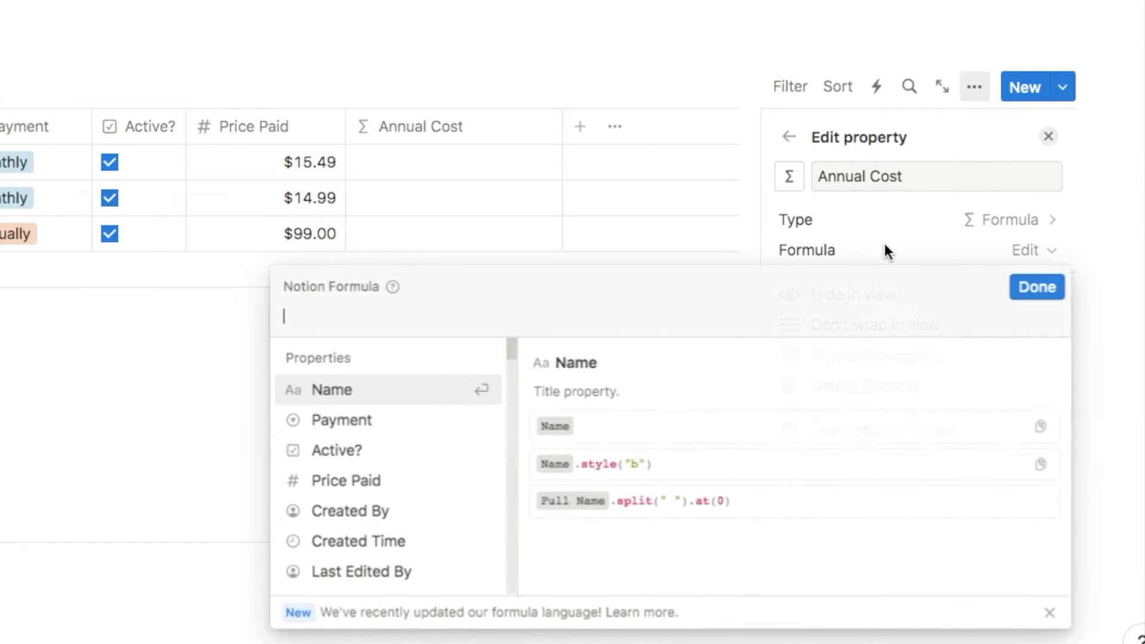
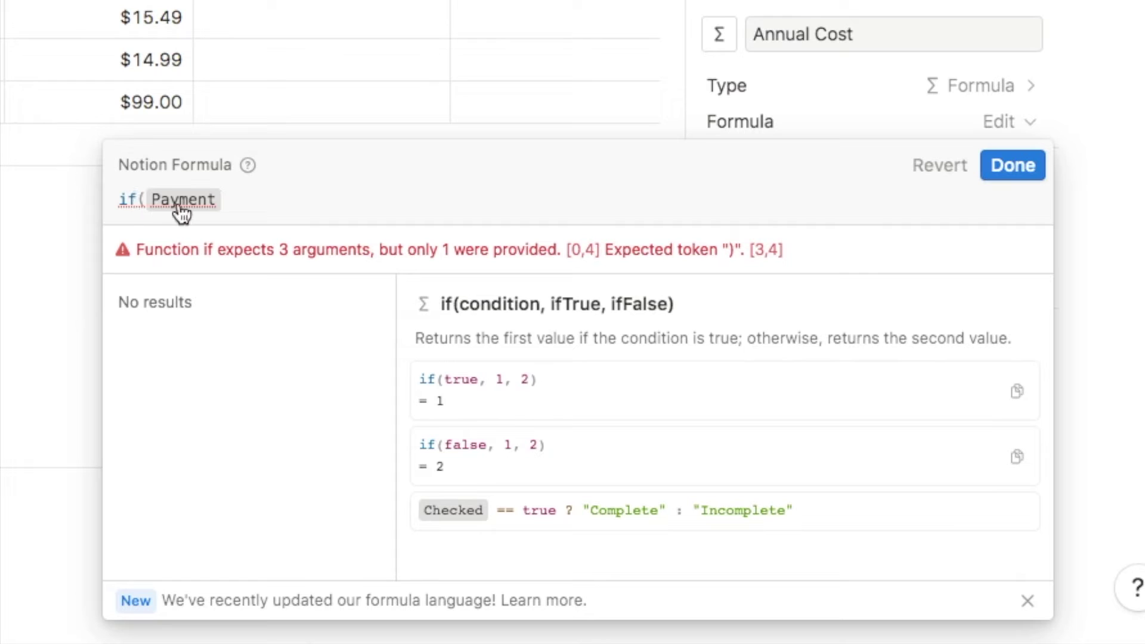
{"action": "type", "text": "=="}
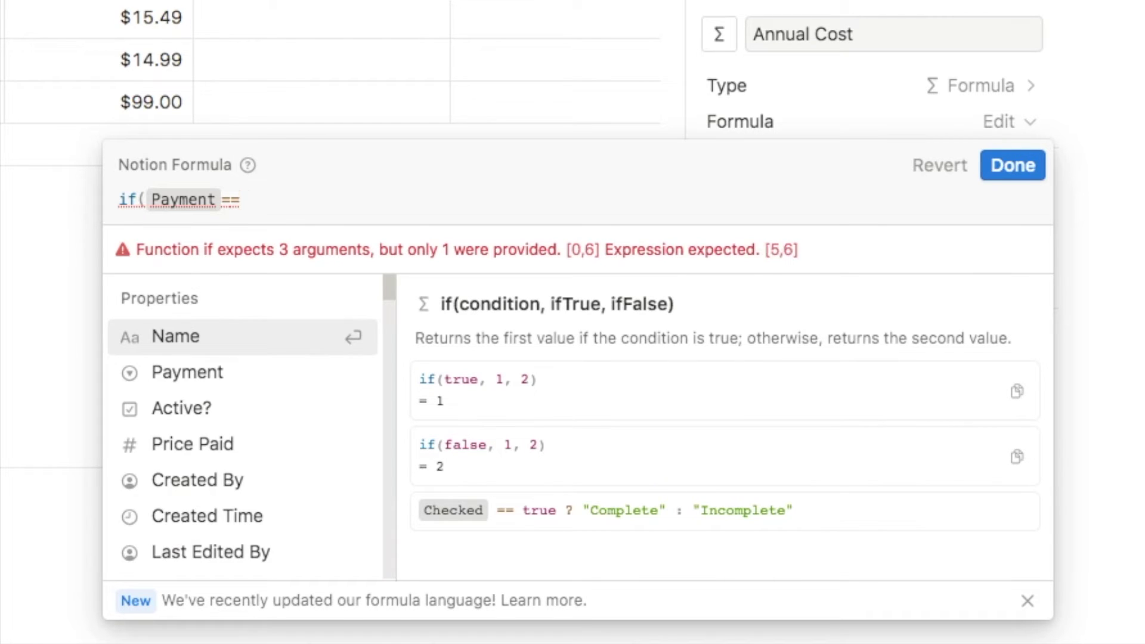
{"action": "type", "text": "\"Annually"}
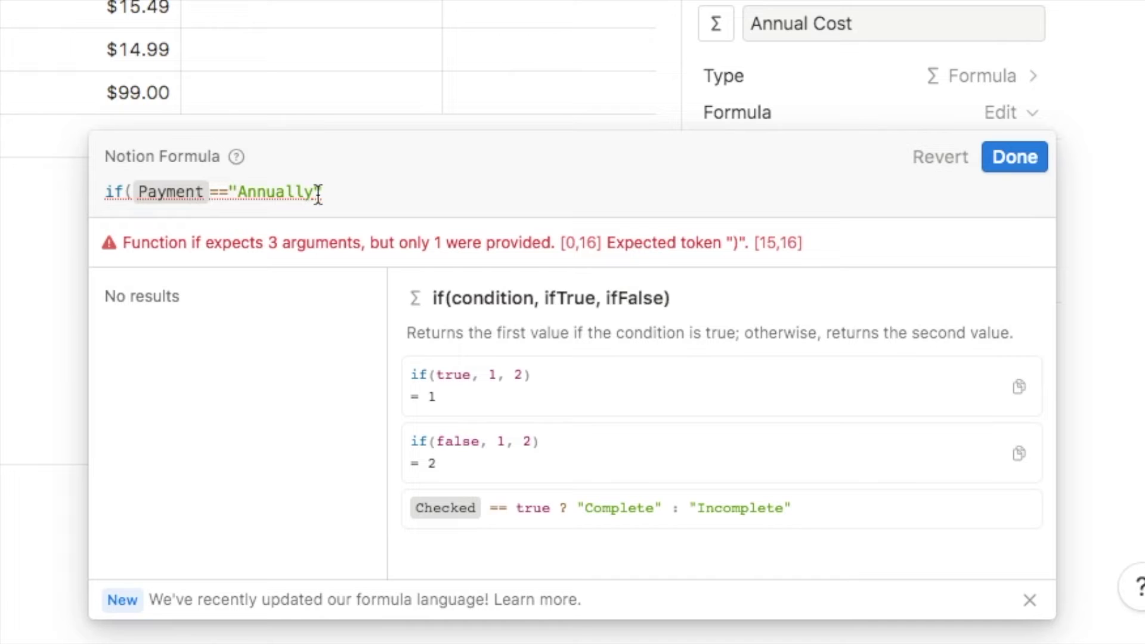
{"action": "type", "text": ","}
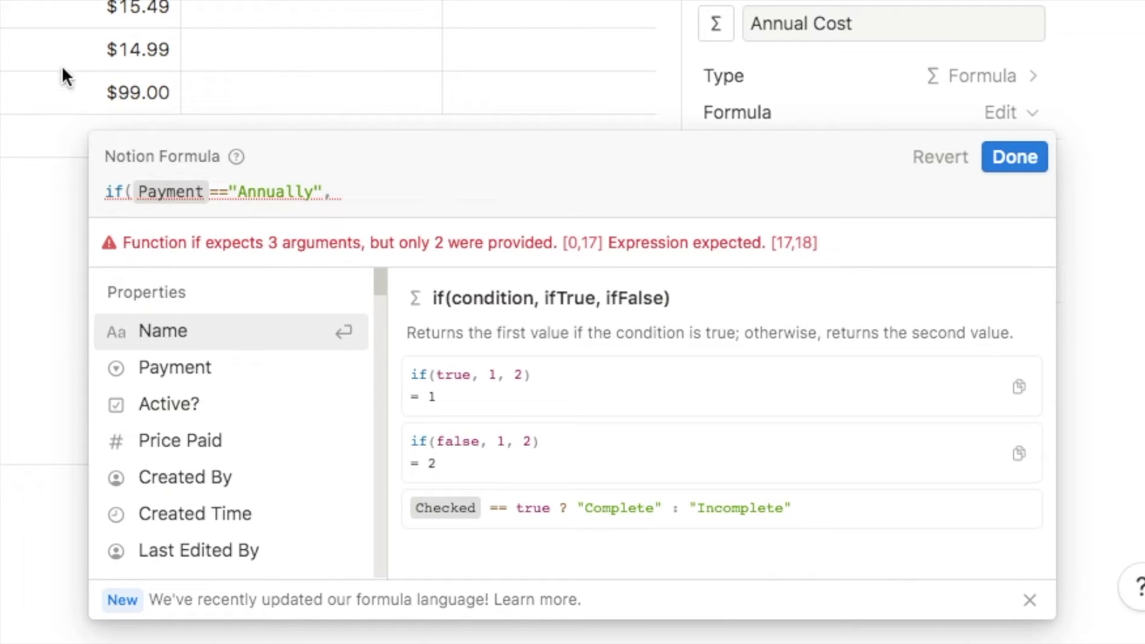
{"action": "left_click", "coordinate": [178, 453]}
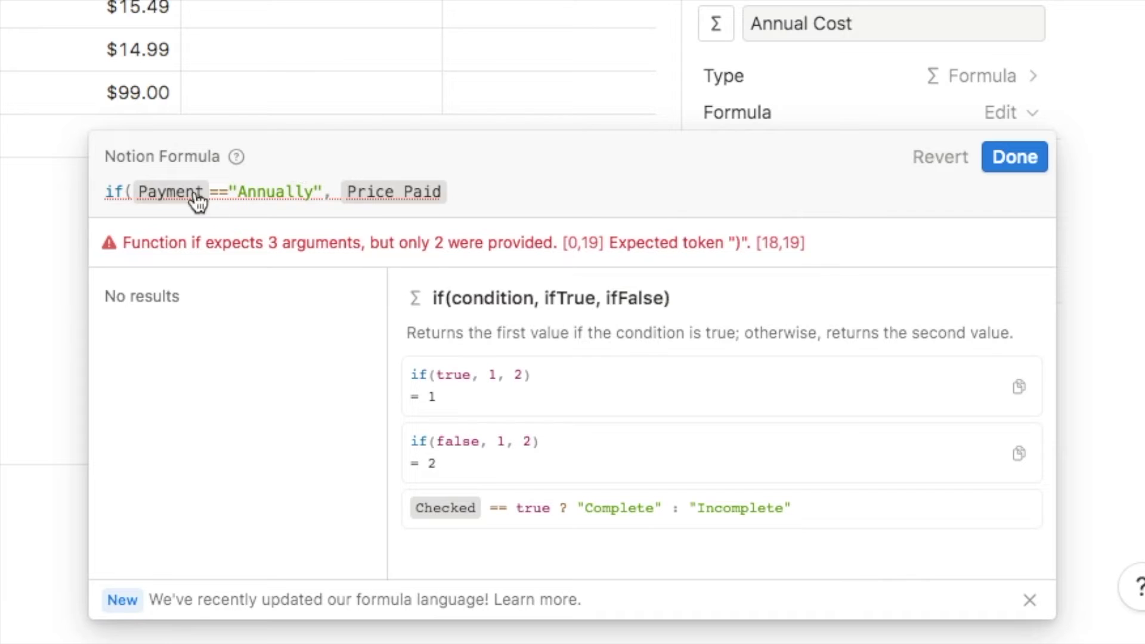
{"action": "type", "text": ", "}
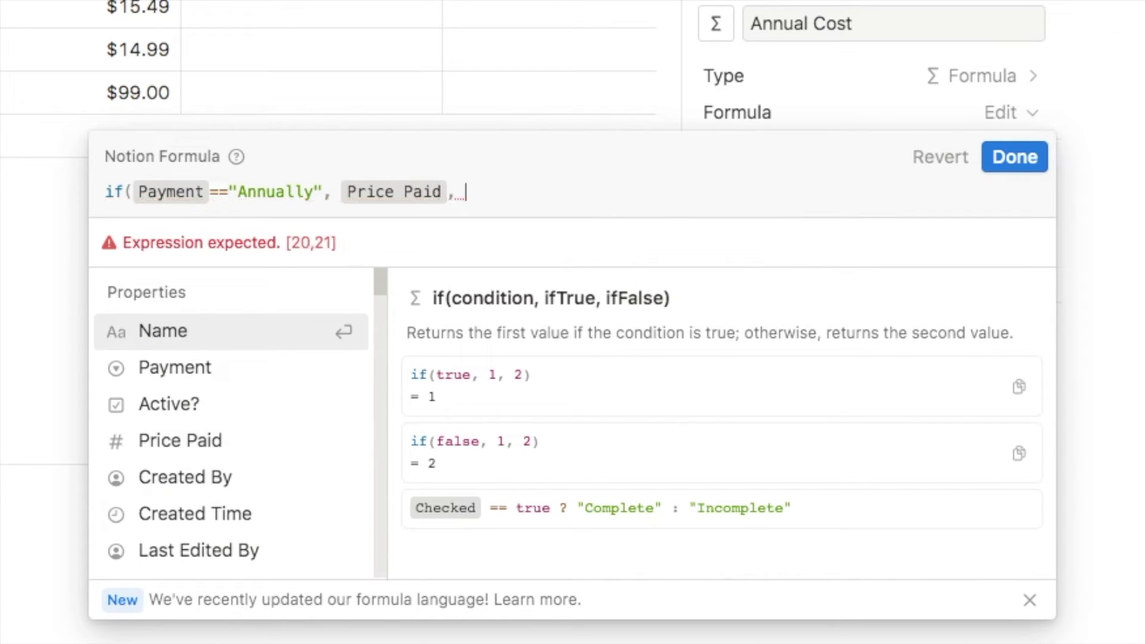
Complete the Annual Cost formula with a nested if(Payment=="Monthly", Price Paid*12, 0) and save it
{"action": "type", "text": "if("}
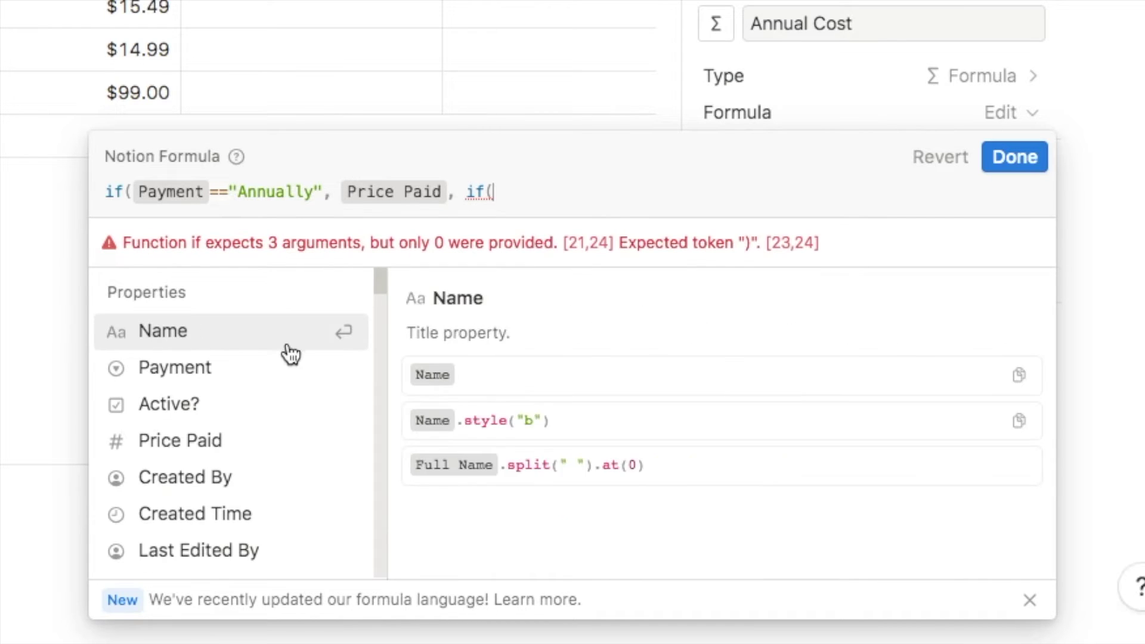
{"action": "left_click", "coordinate": [182, 370]}
{"action": "type", "text": "==\"\""}
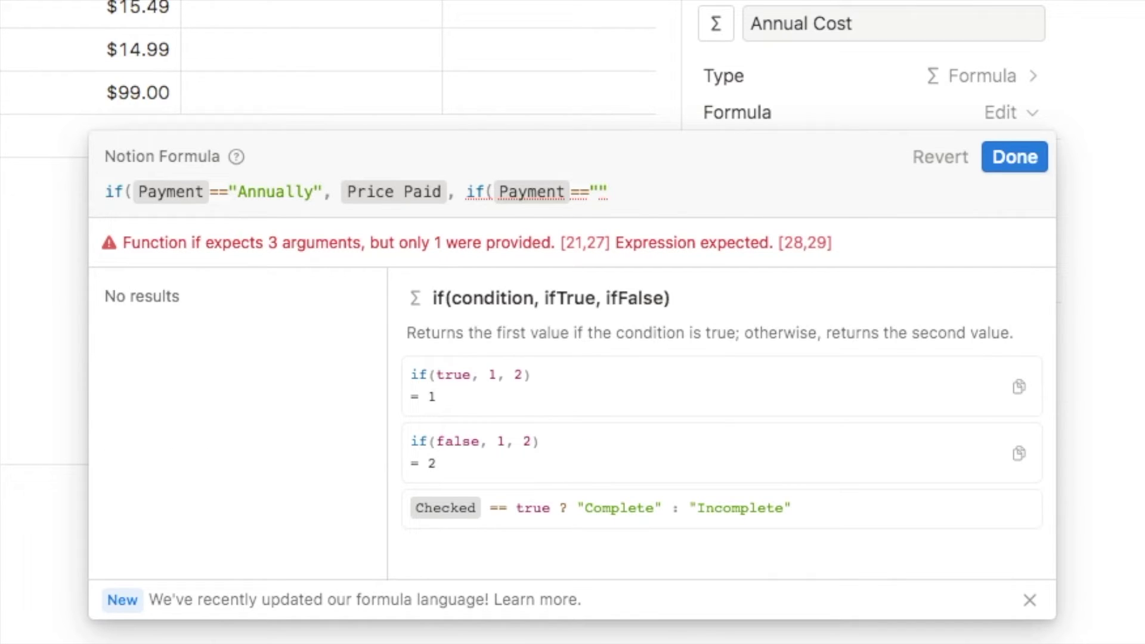
{"action": "type", "text": "Monthly"}
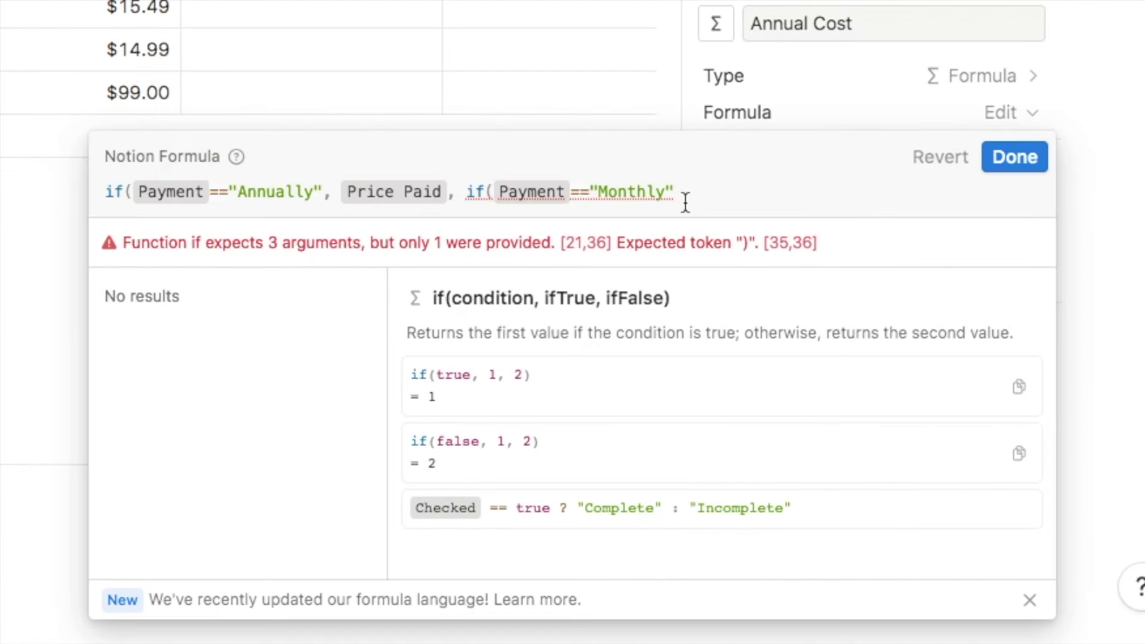
{"action": "type", "text": ","}
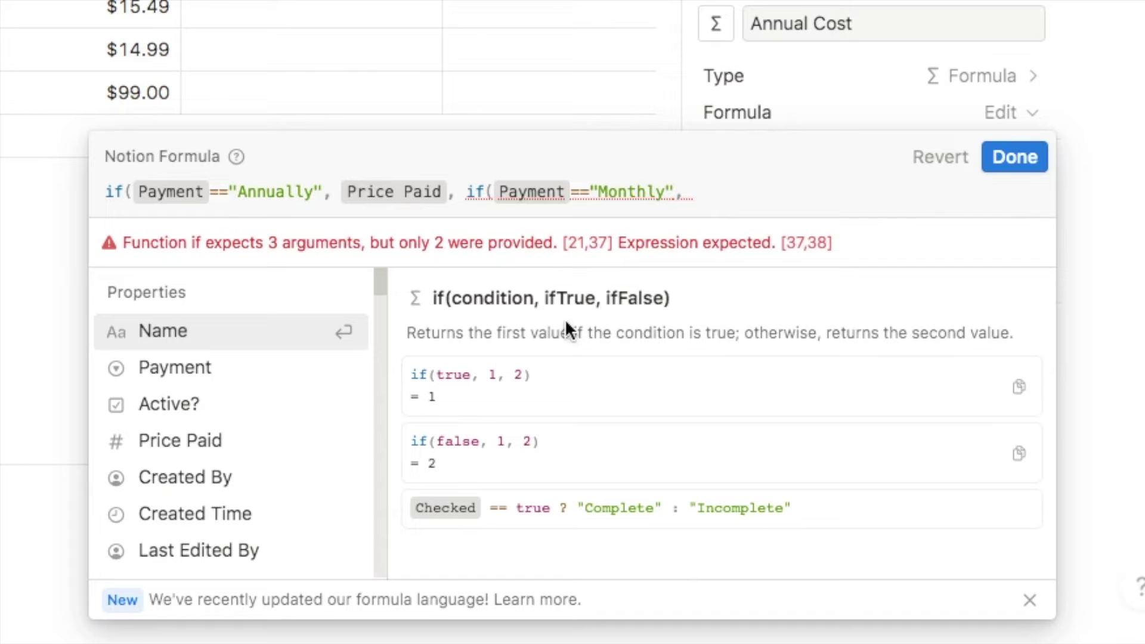
{"action": "left_click", "coordinate": [206, 444]}
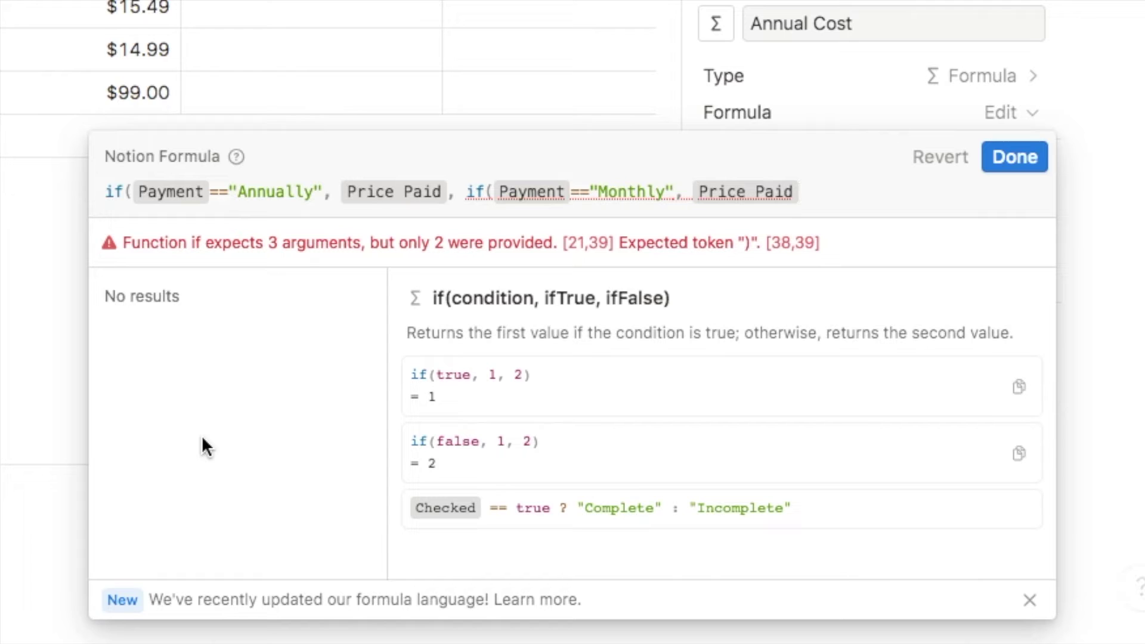
{"action": "type", "text": ","}
{"action": "type", "text": "*"}
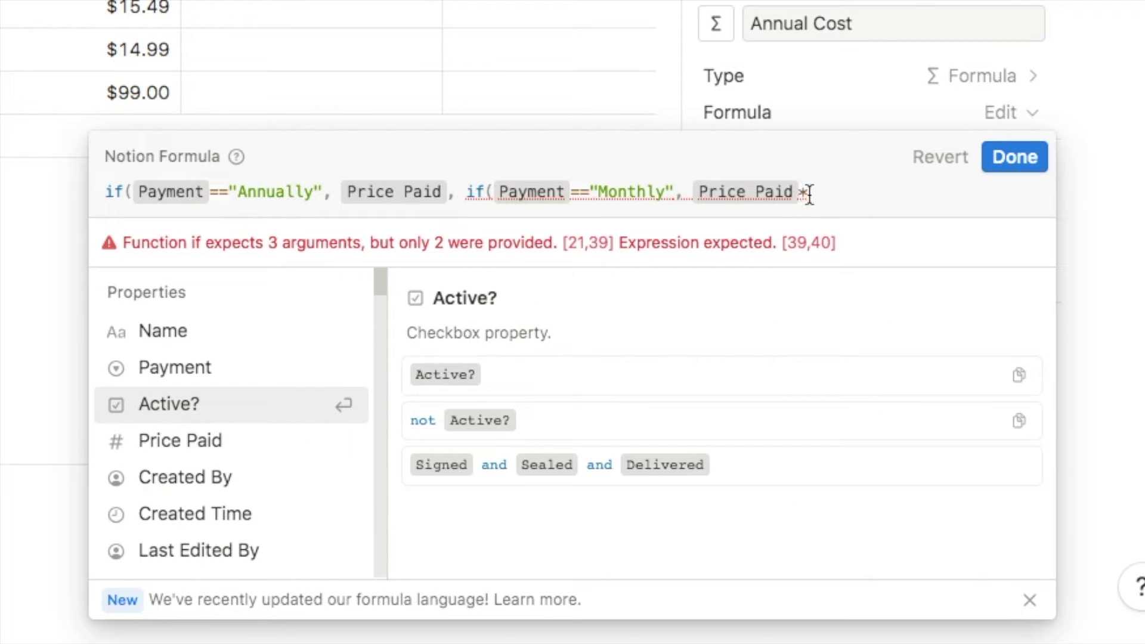
{"action": "type", "text": "12,"}
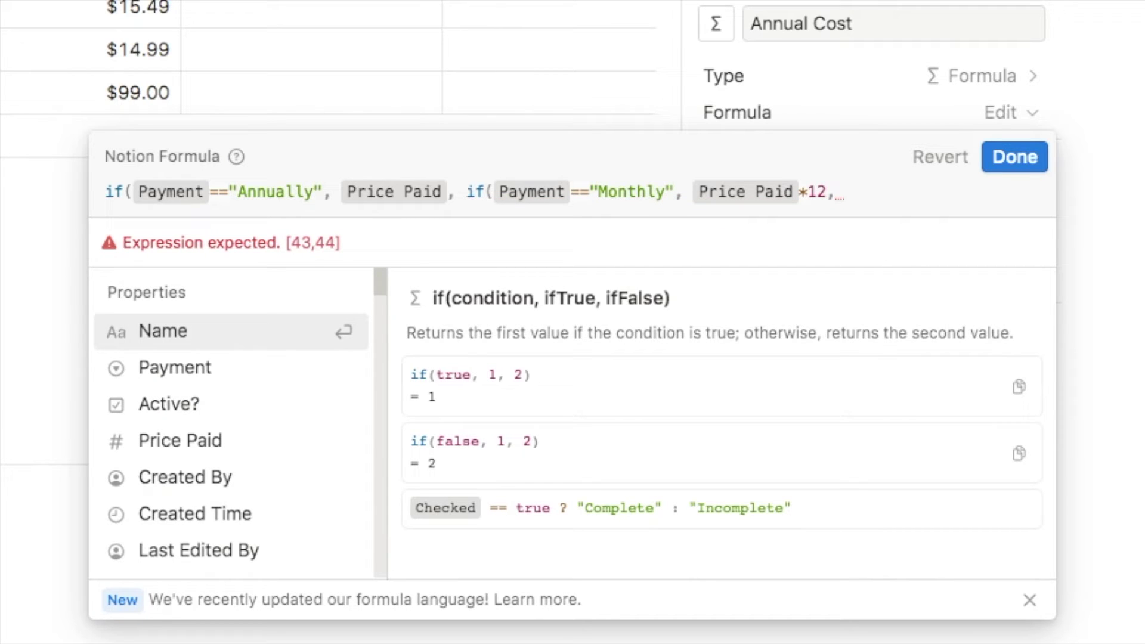
{"action": "type", "text": " 0"}
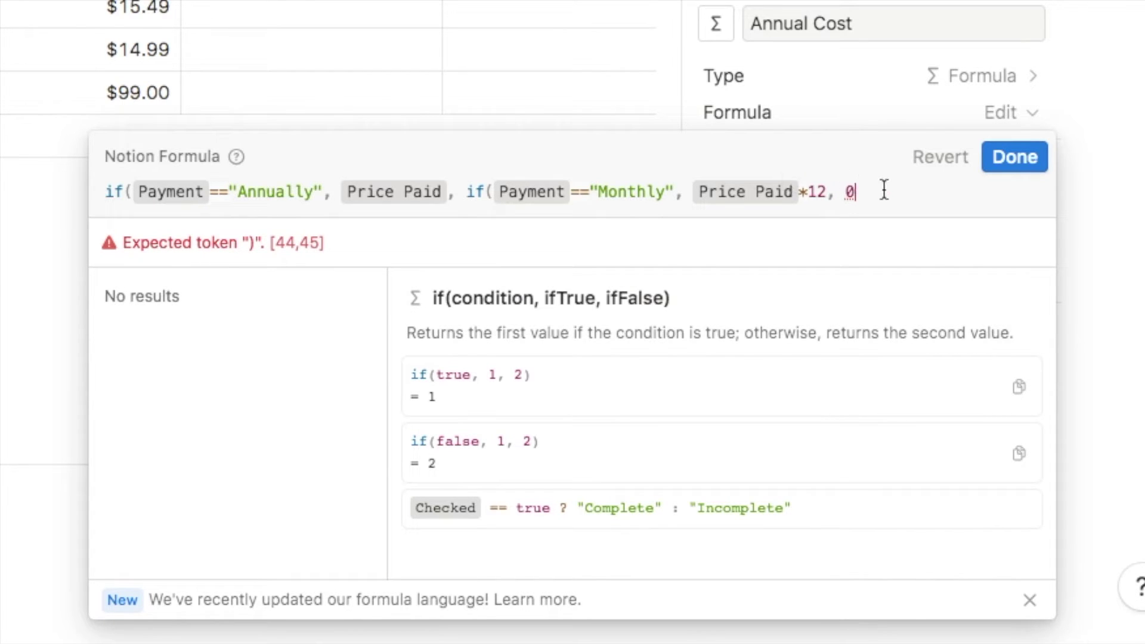
{"action": "type", "text": ")"}
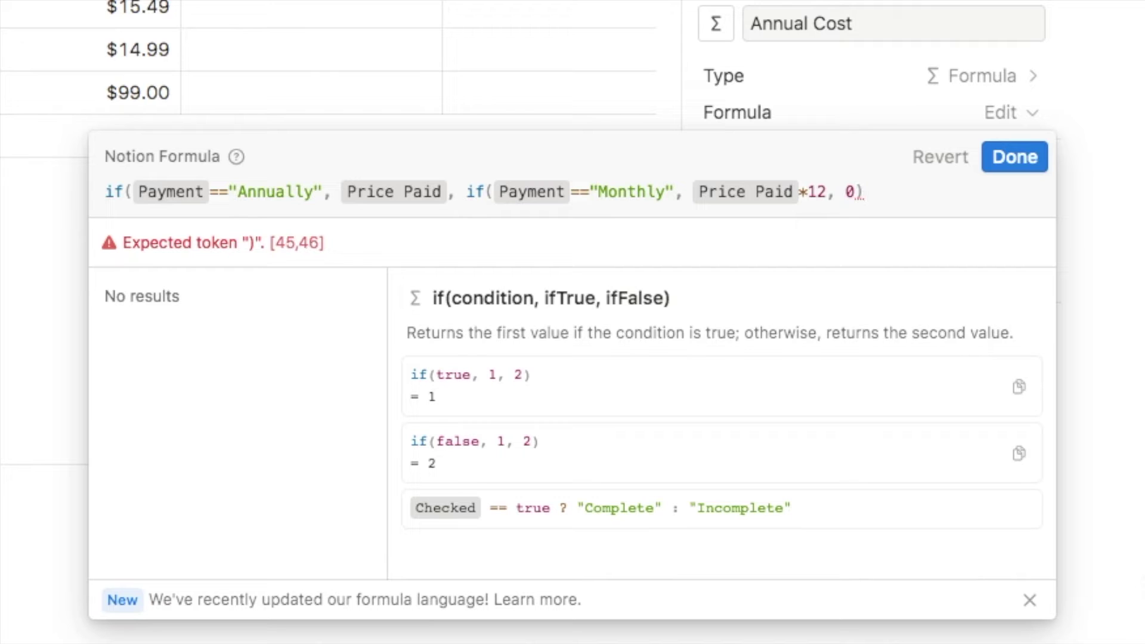
{"action": "type", "text": ")"}
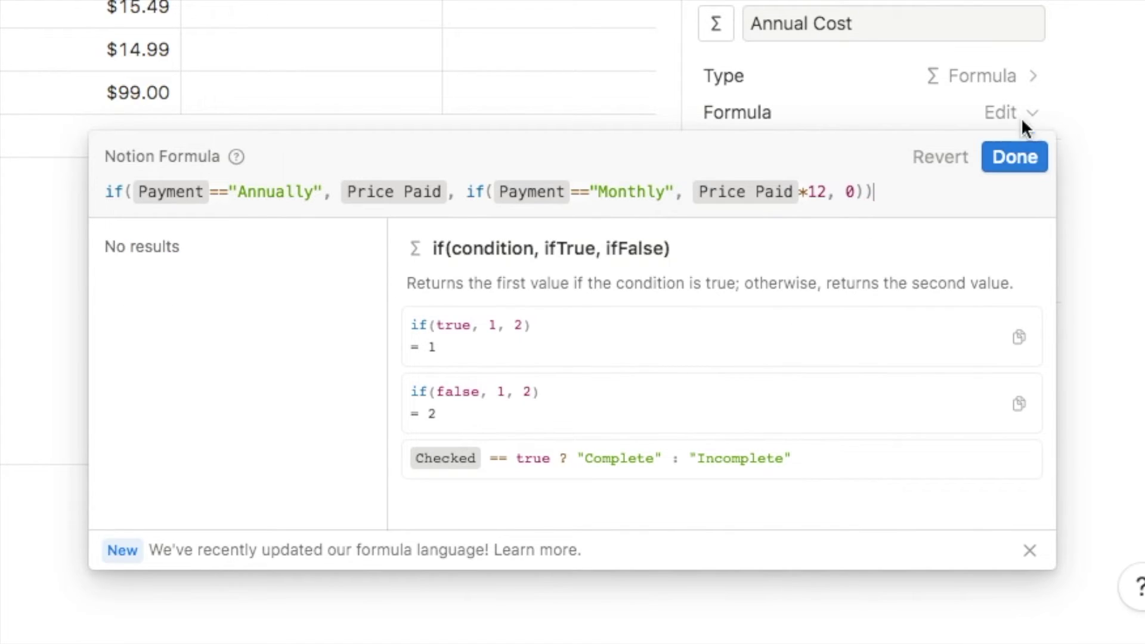
{"action": "left_click", "coordinate": [1015, 157]}
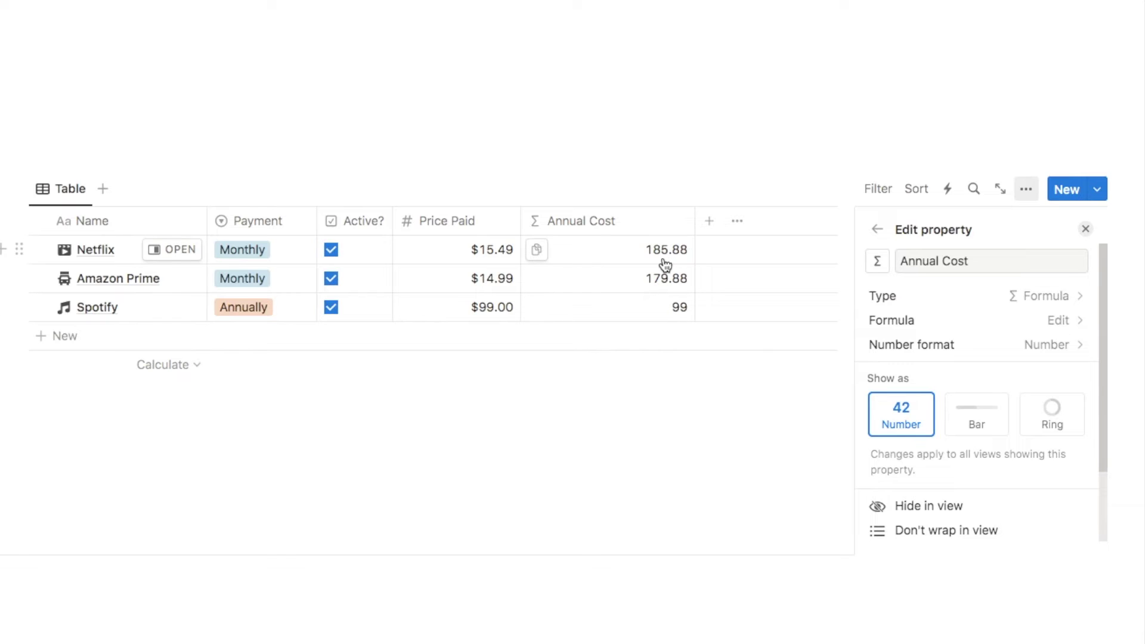
Set the Annual Cost number format to US Dollar and close the property settings
{"action": "left_click", "coordinate": [902, 346]}
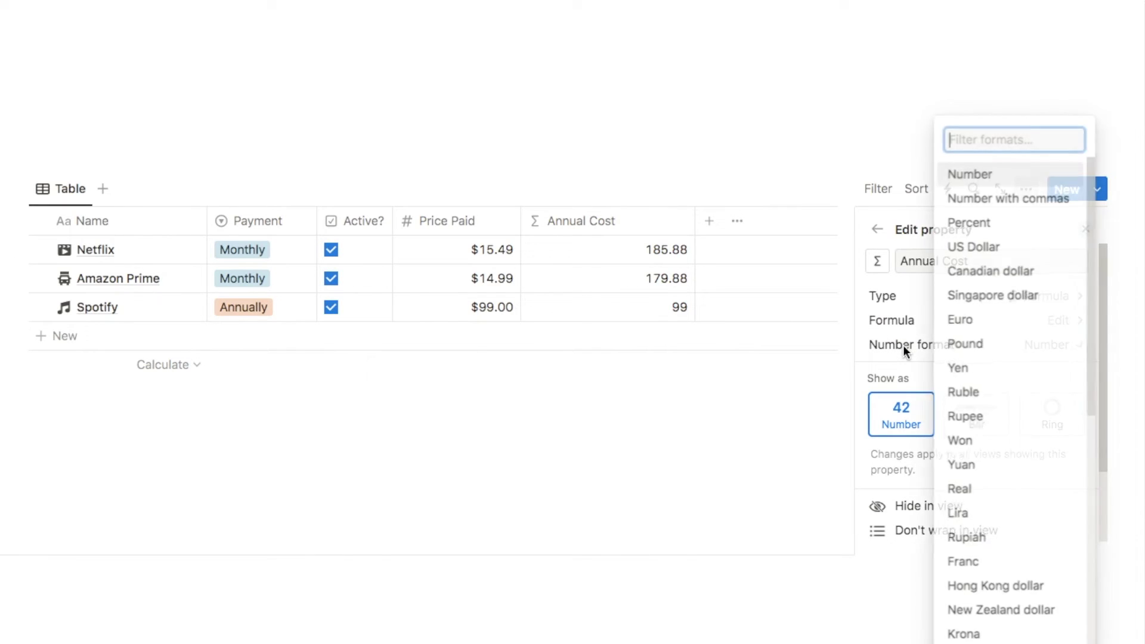
{"action": "left_click", "coordinate": [1003, 255]}
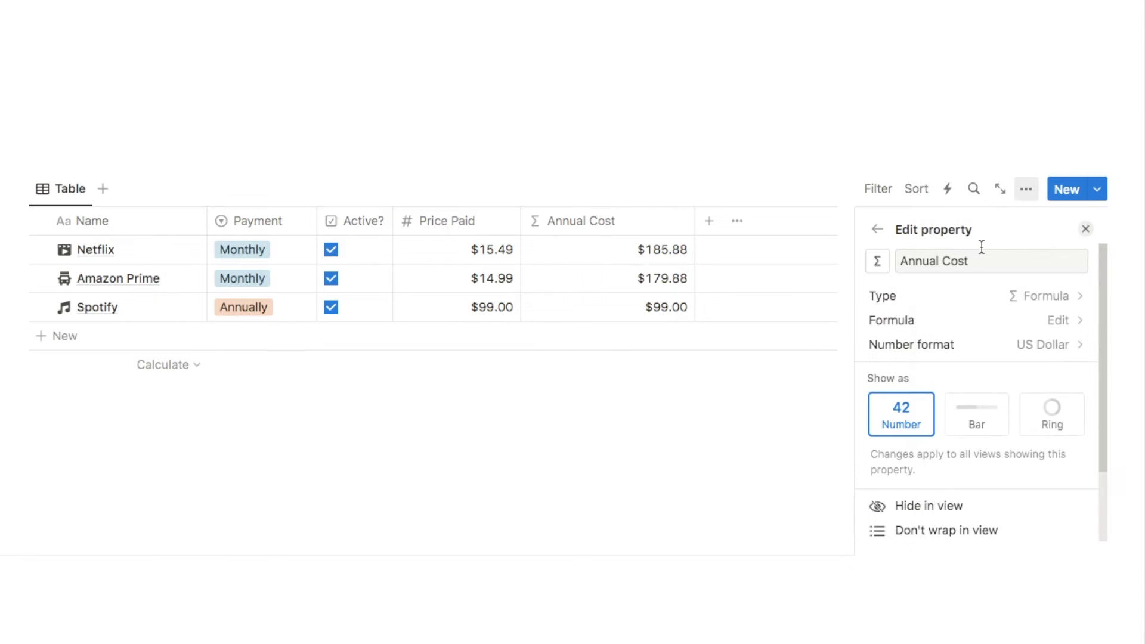
{"action": "left_click", "coordinate": [617, 183]}
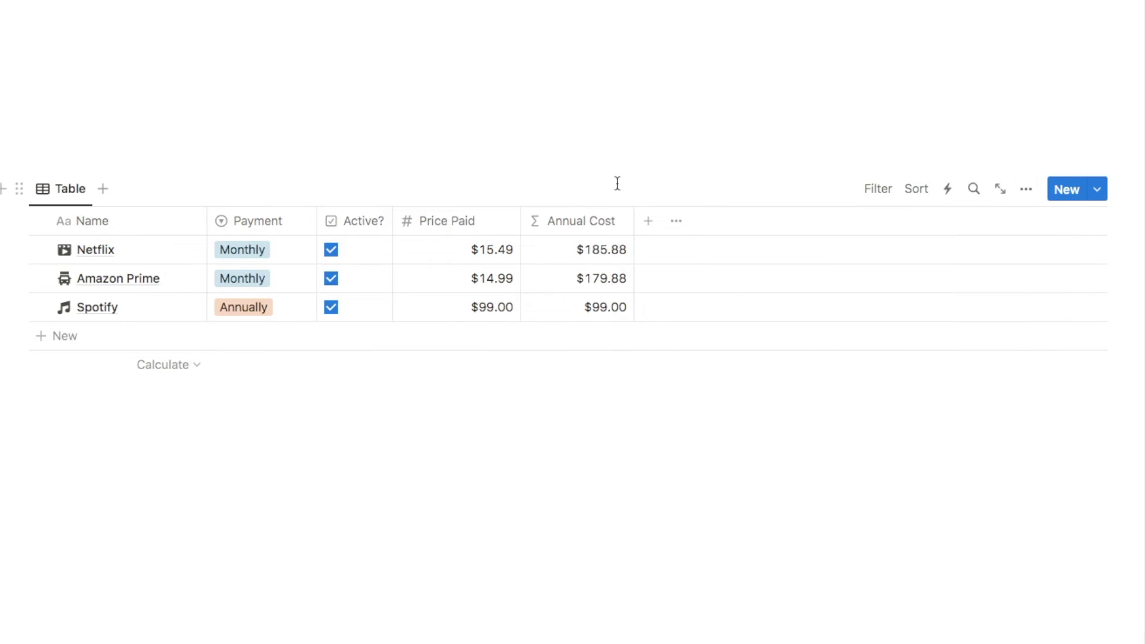
Add a formula property named Monthly Cost to the subscription table
{"action": "left_click", "coordinate": [650, 224]}
{"action": "type", "text": "form"}
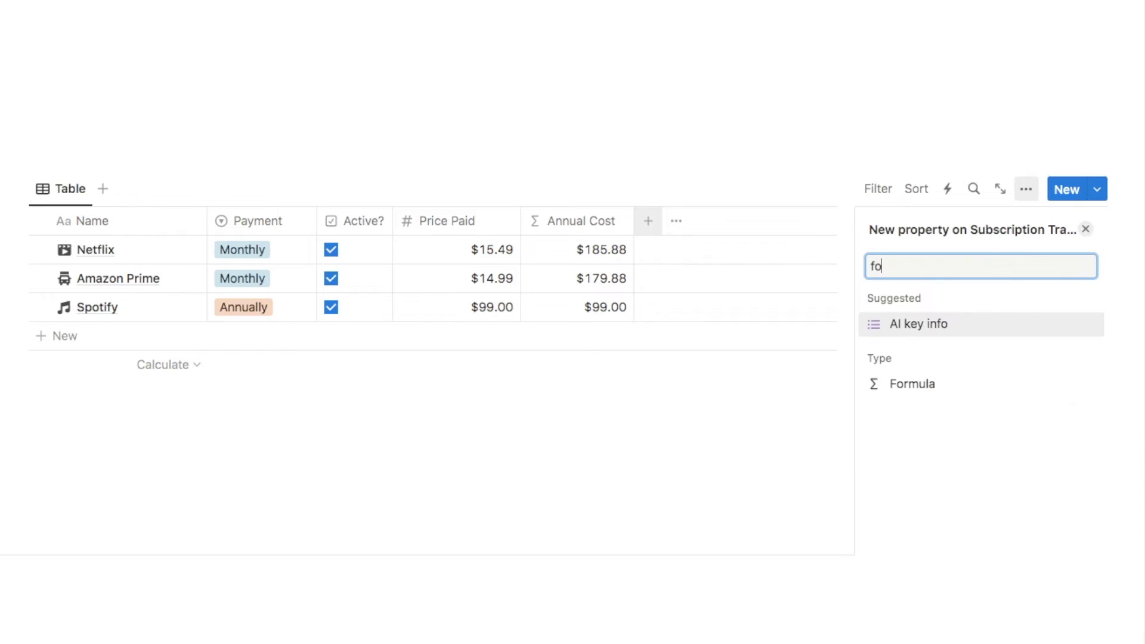
{"action": "left_click", "coordinate": [907, 322]}
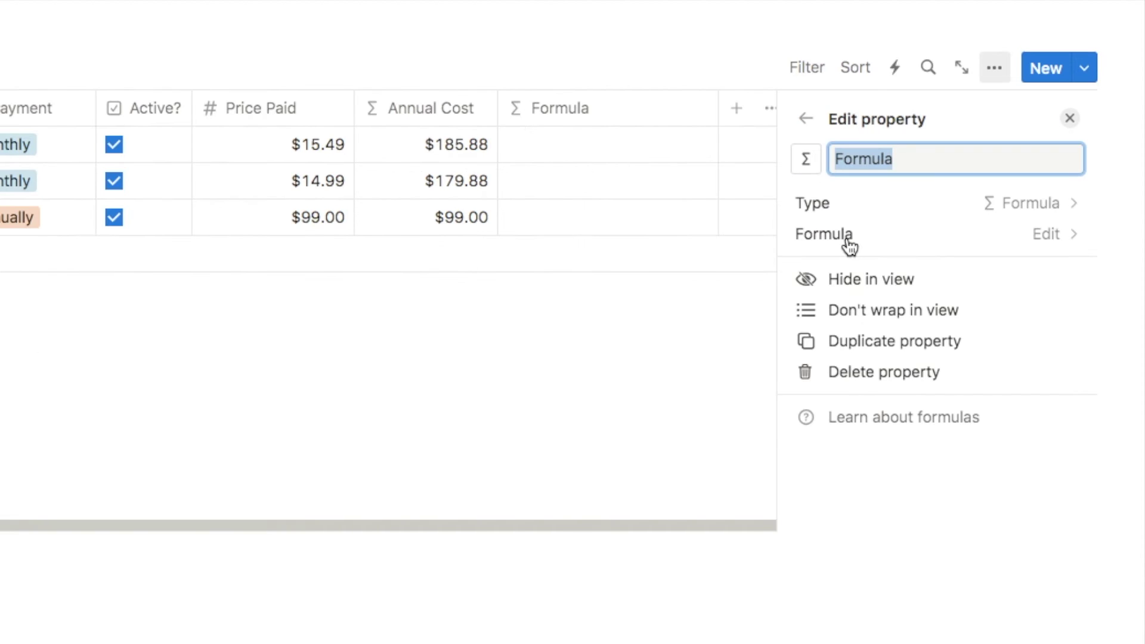
{"action": "type", "text": "Monthly Cost"}
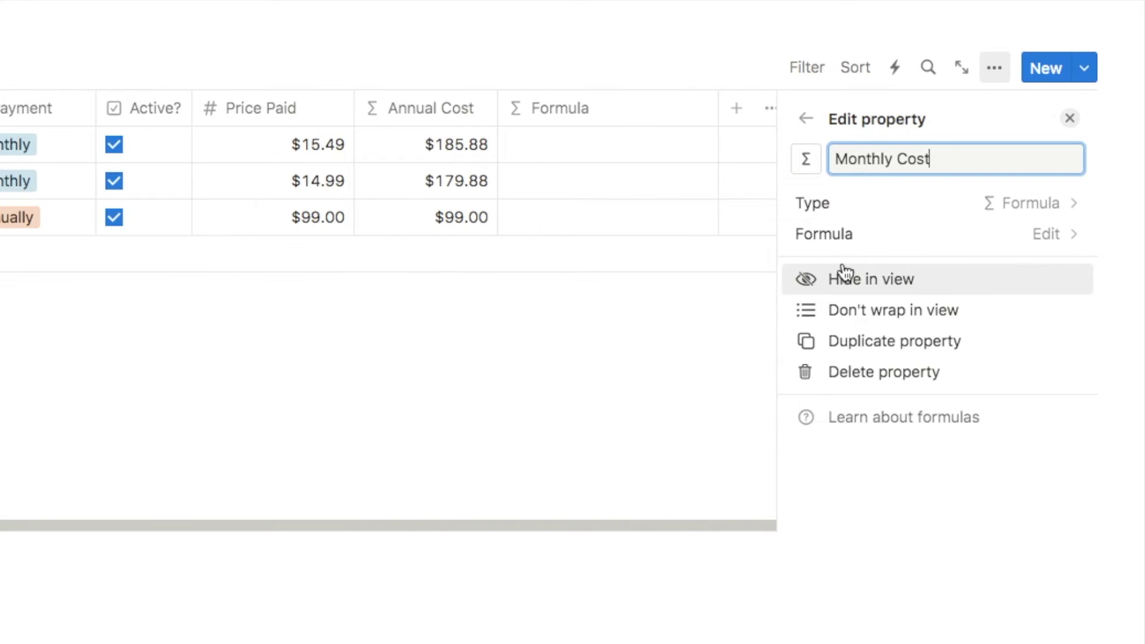
Begin the Monthly Cost formula with an if condition that returns Price Paid/12 when Payment=="Annually"
{"action": "left_click", "coordinate": [996, 247]}
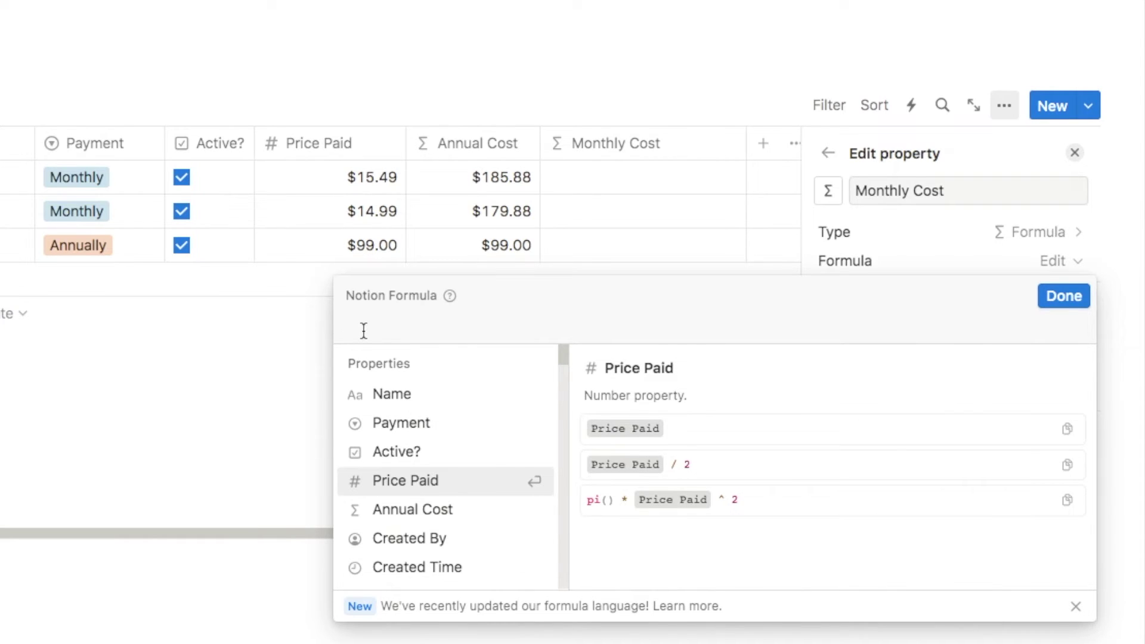
{"action": "type", "text": "if("}
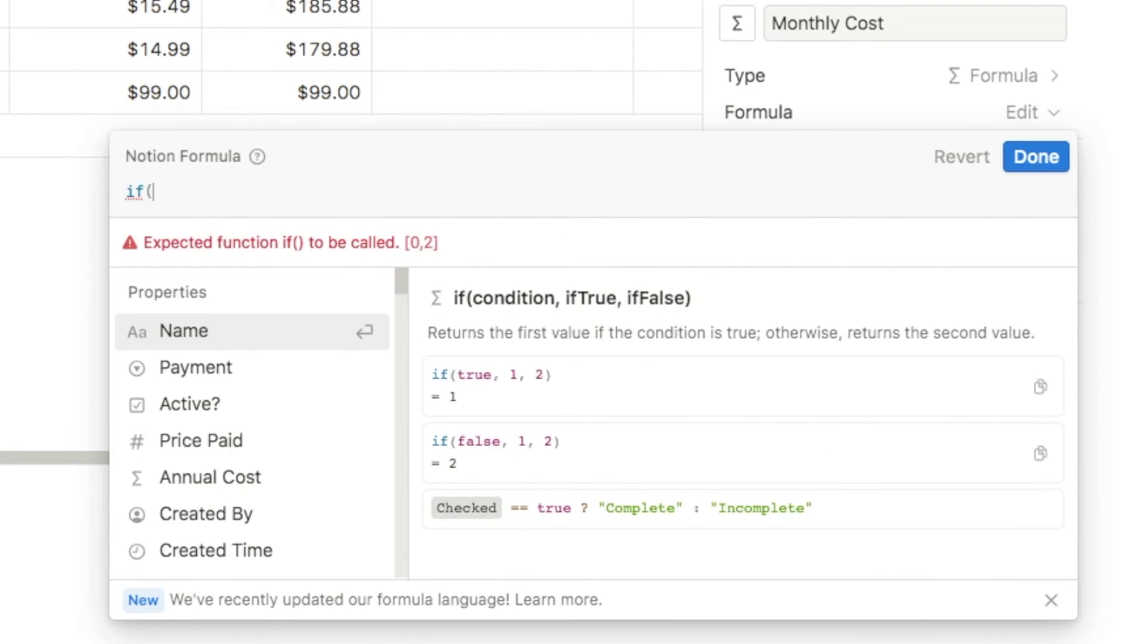
{"action": "left_click", "coordinate": [193, 370]}
{"action": "type", "text": "=="}
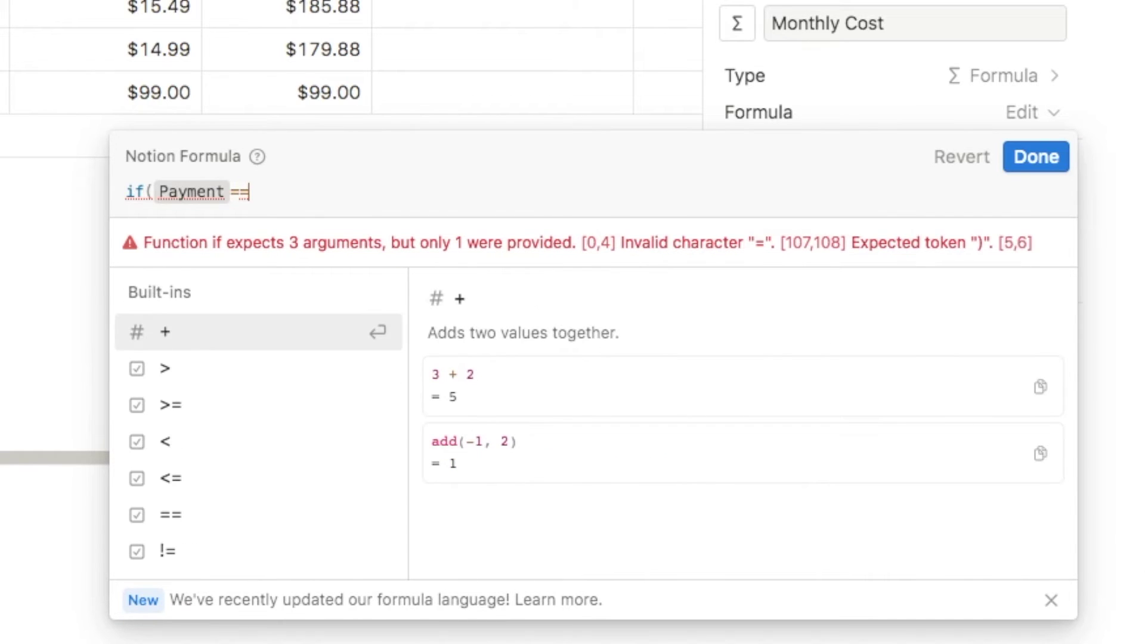
{"action": "type", "text": "\"Annually\""}
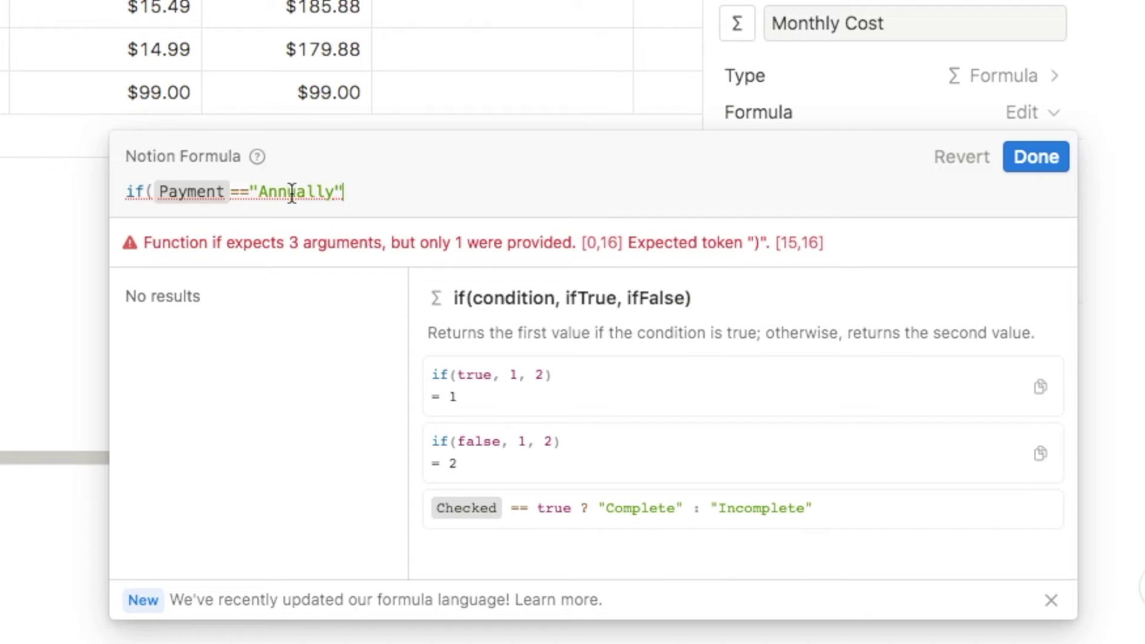
{"action": "type", "text": ","}
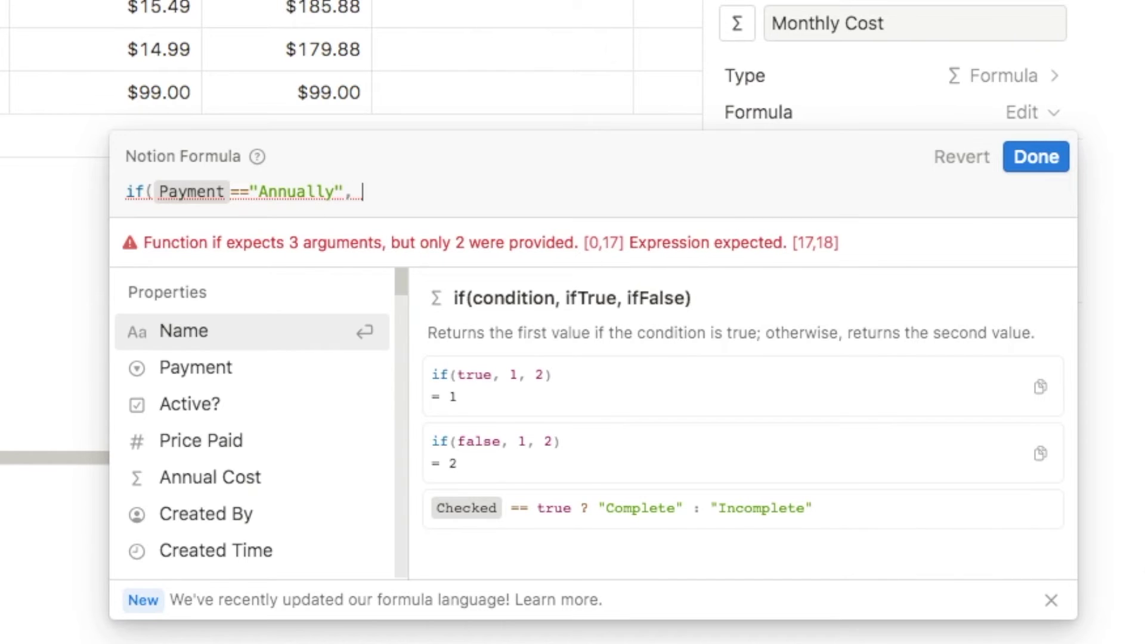
{"action": "left_click", "coordinate": [203, 444]}
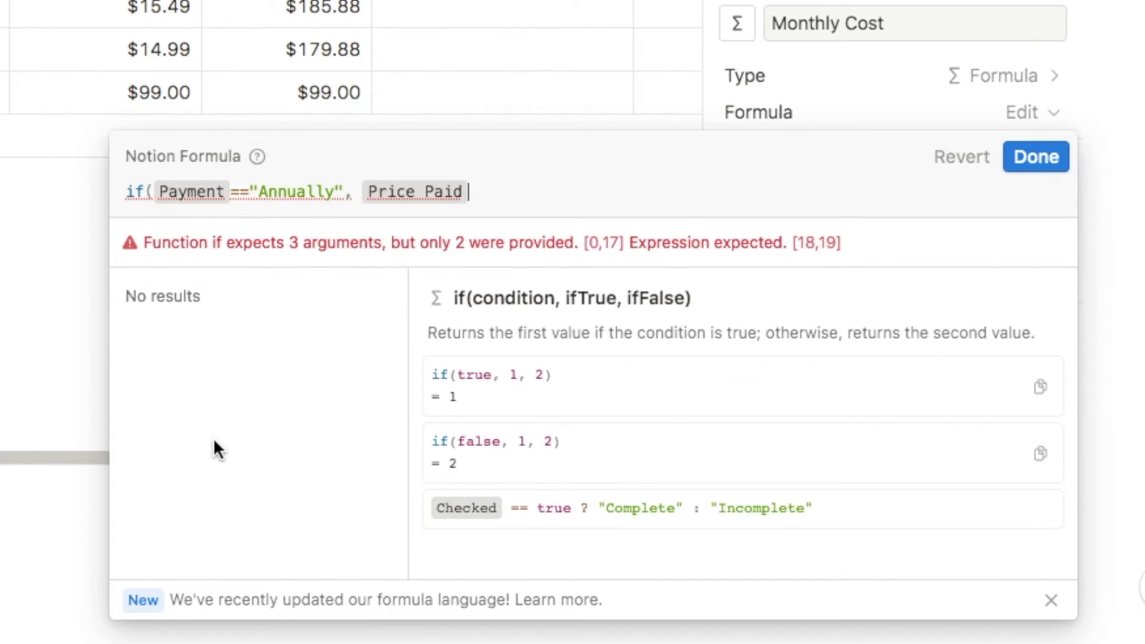
{"action": "type", "text": "/"}
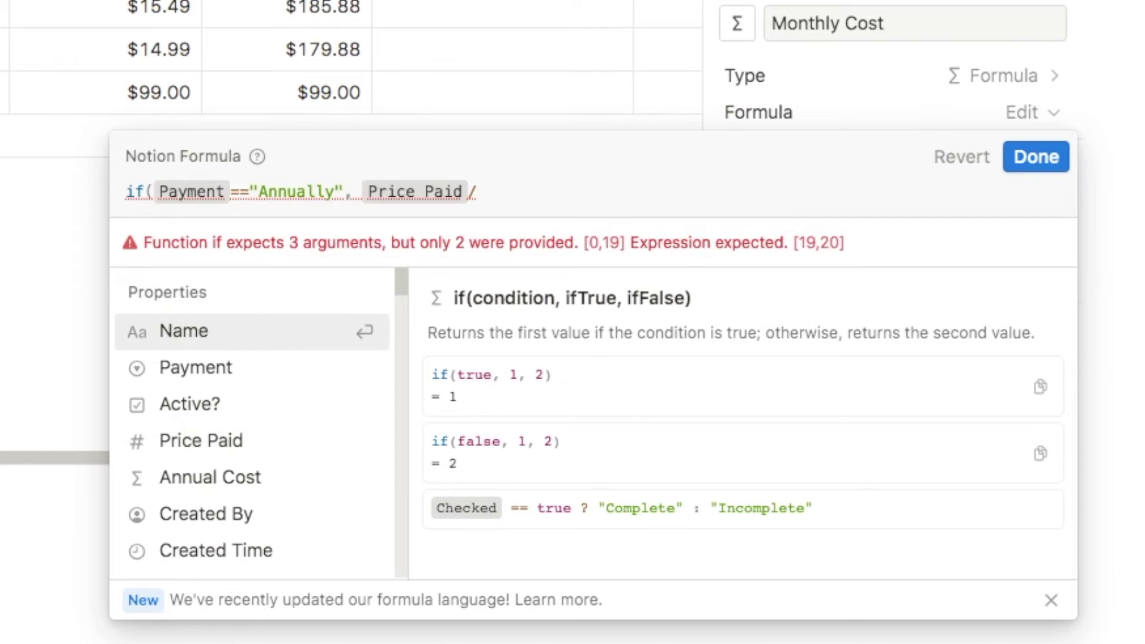
{"action": "type", "text": "12,"}
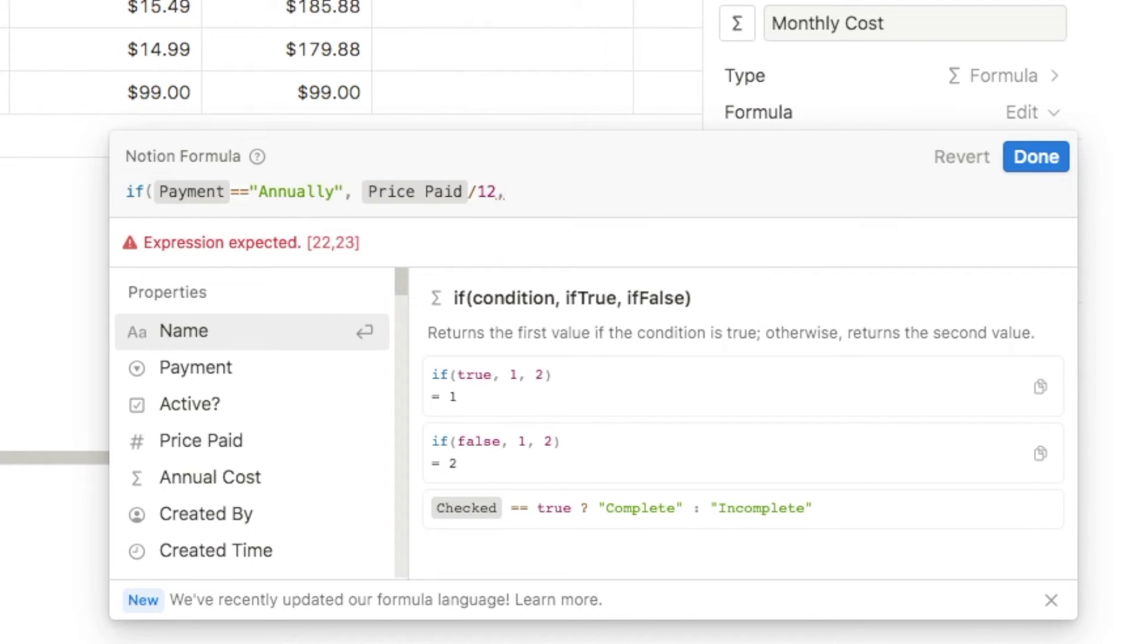
Nest a second if condition in the Monthly Cost formula that tests whether Payment=="Monthly"
{"action": "type", "text": " if("}
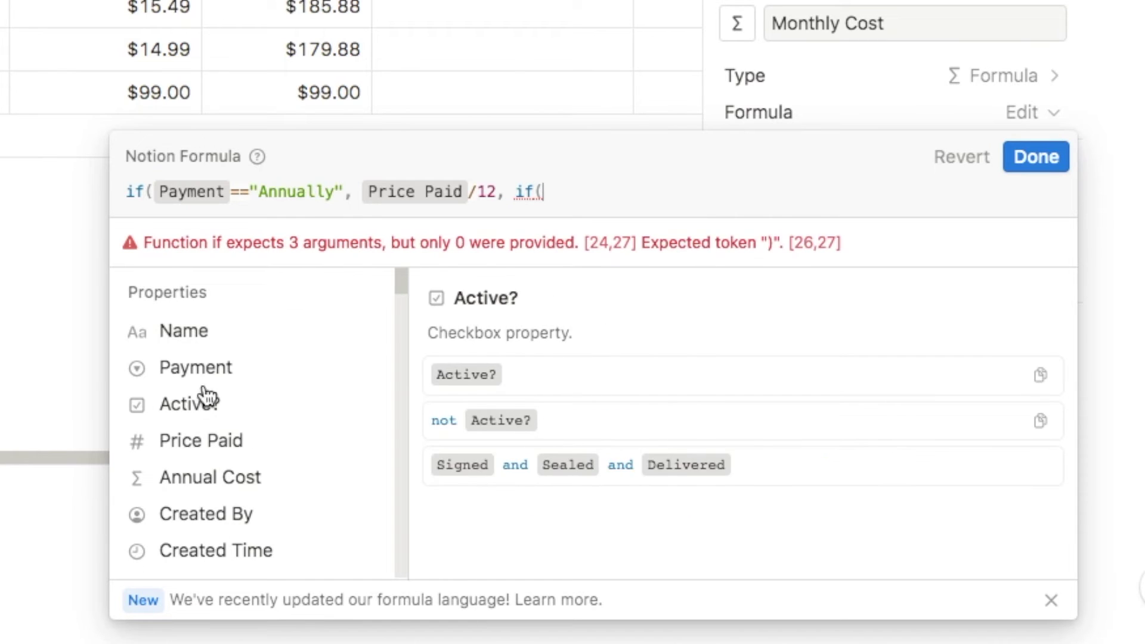
{"action": "left_click", "coordinate": [208, 359]}
{"action": "type", "text": "=="}
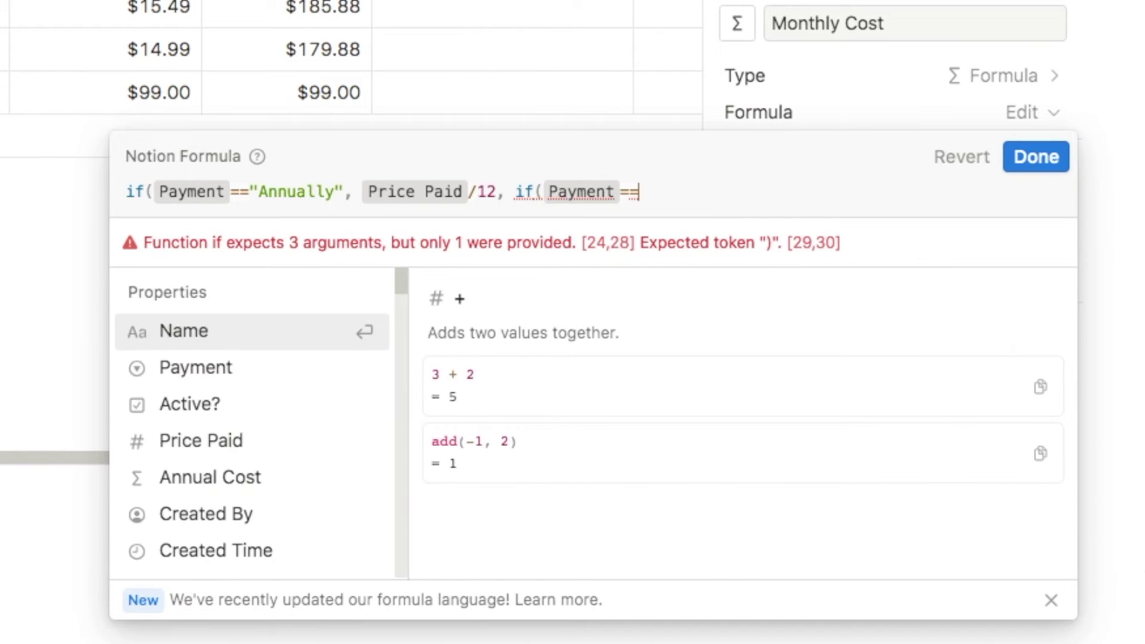
{"action": "type", "text": "\"\""}
{"action": "key", "text": "Left"}
{"action": "type", "text": "Monthly"}
{"action": "key", "text": "Right"}
{"action": "type", "text": ","}
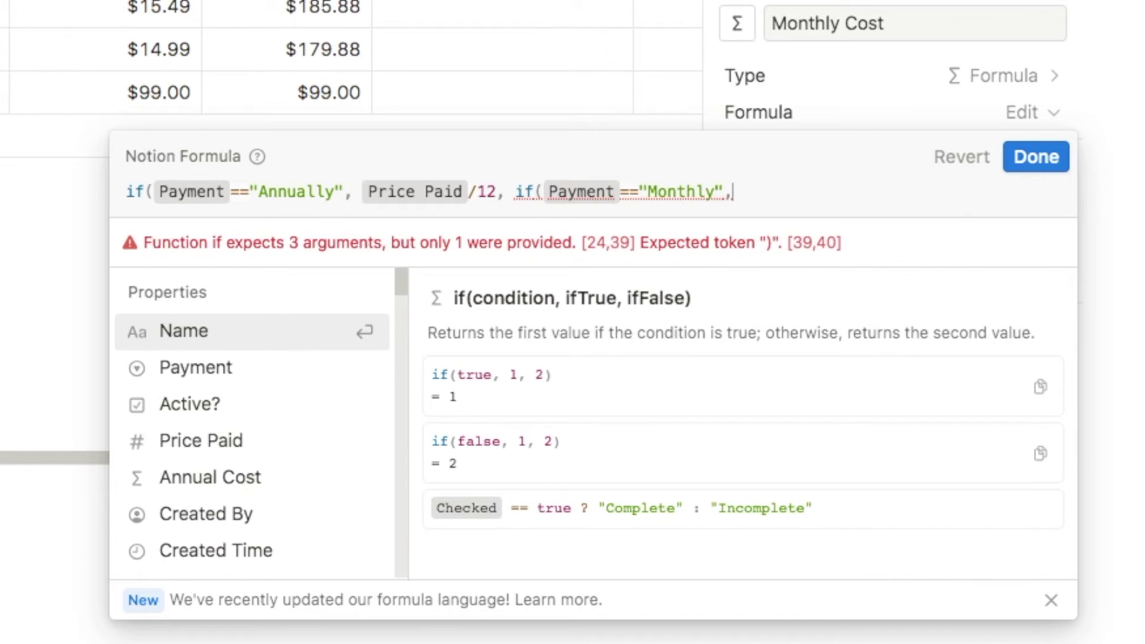
Complete the nested if so it returns Price Paid, otherwise 0, and save the Monthly Cost formula
{"action": "left_click", "coordinate": [202, 444]}
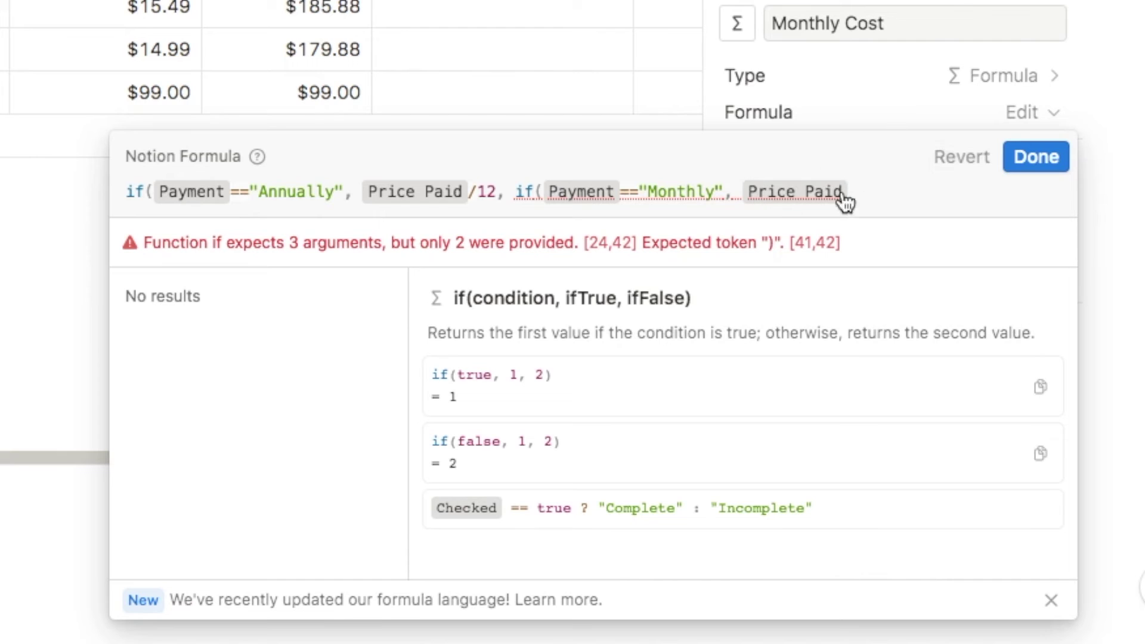
{"action": "type", "text": ","}
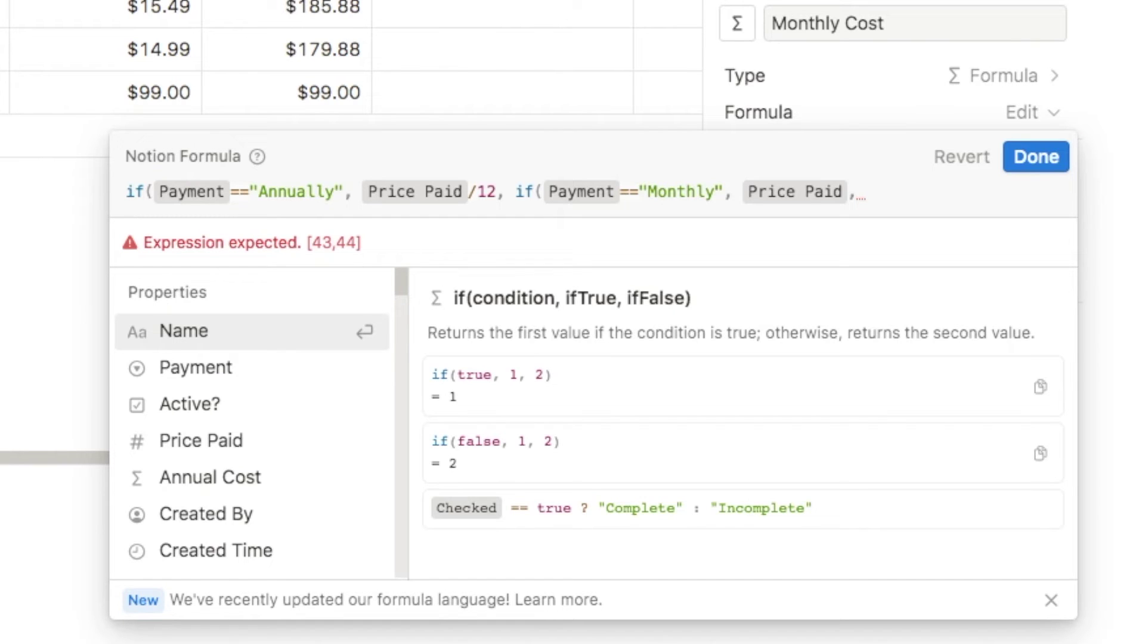
{"action": "type", "text": "0"}
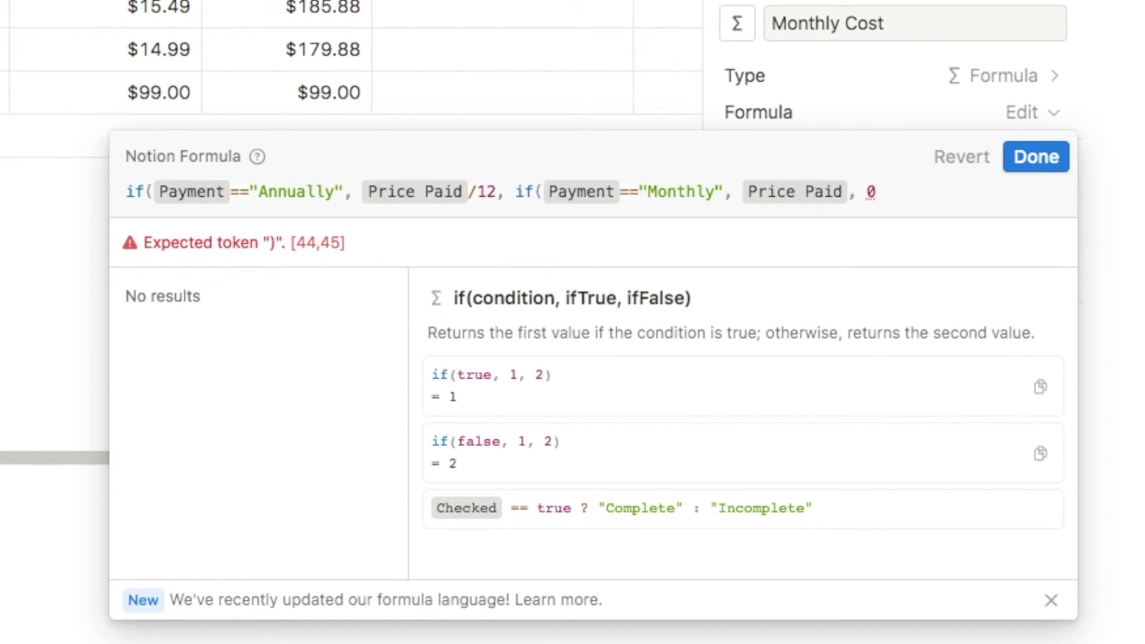
{"action": "type", "text": "))"}
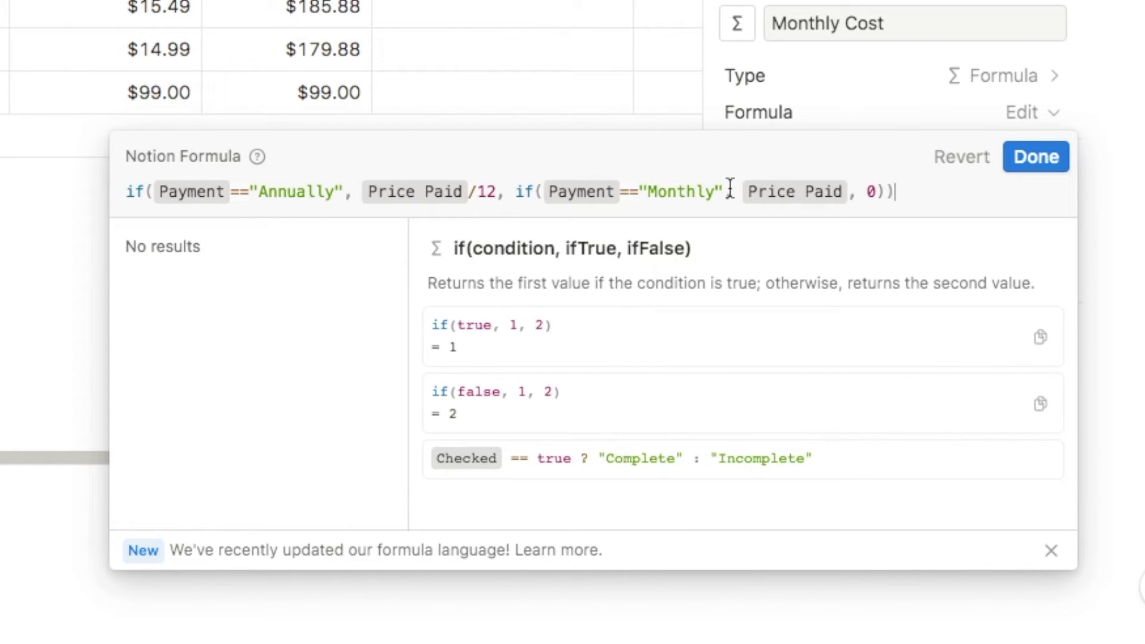
{"action": "left_click", "coordinate": [1037, 156]}
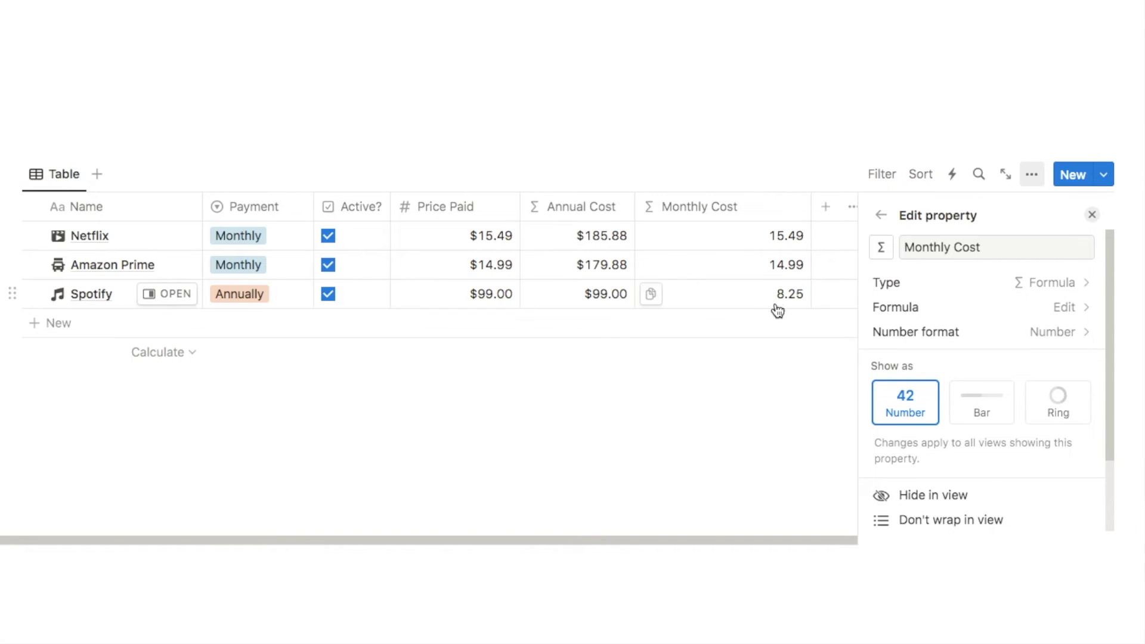
Set the Monthly Cost number format to US Dollar and close the property settings
{"action": "left_click", "coordinate": [930, 340]}
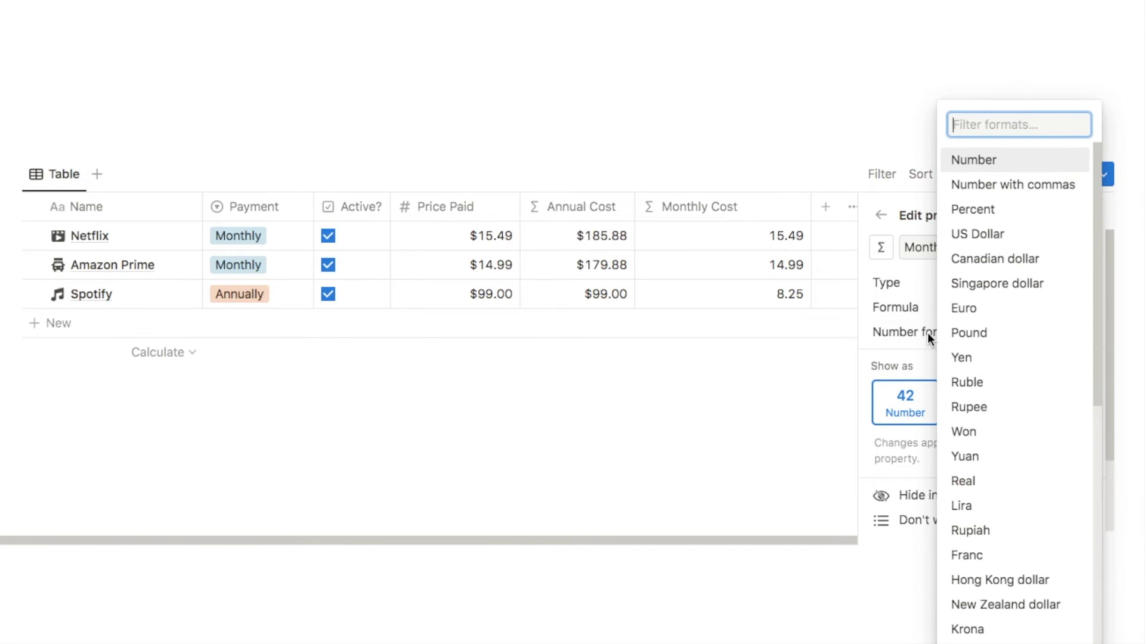
{"action": "left_click", "coordinate": [987, 238]}
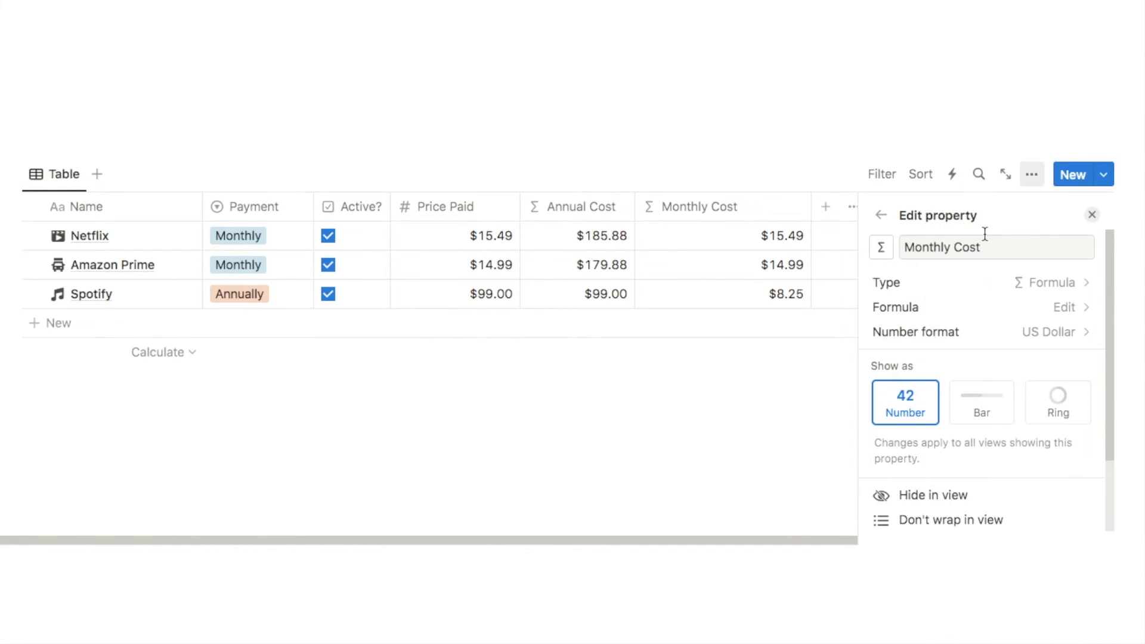
{"action": "key", "text": "Escape"}
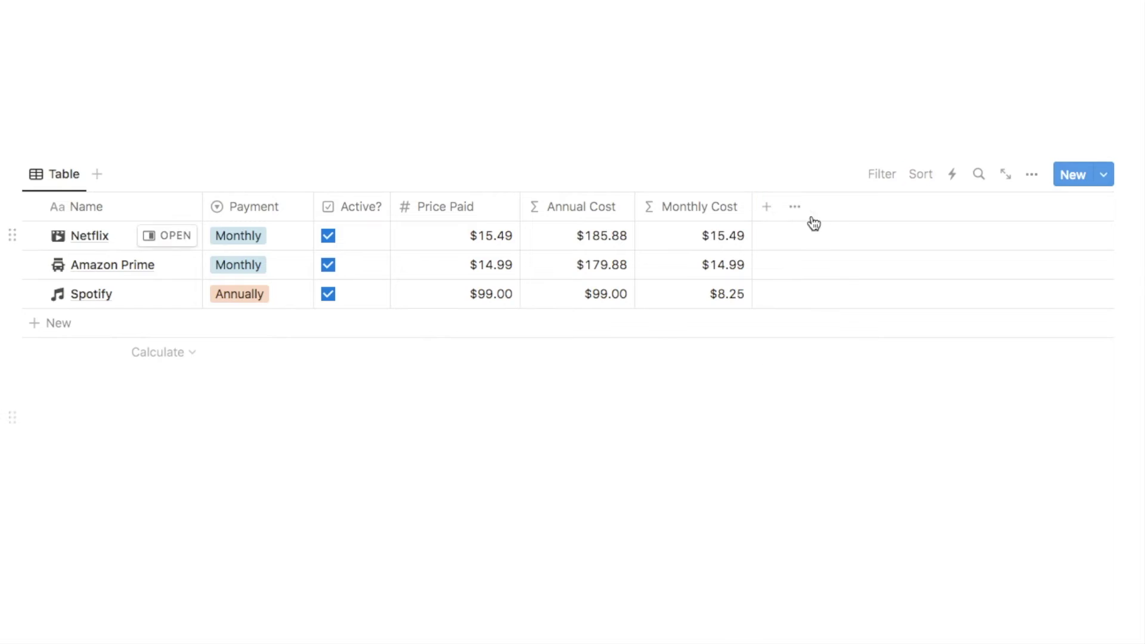
Add a date property named Renewal Date to the subscription table
{"action": "left_click", "coordinate": [764, 212]}
{"action": "type", "text": "date"}
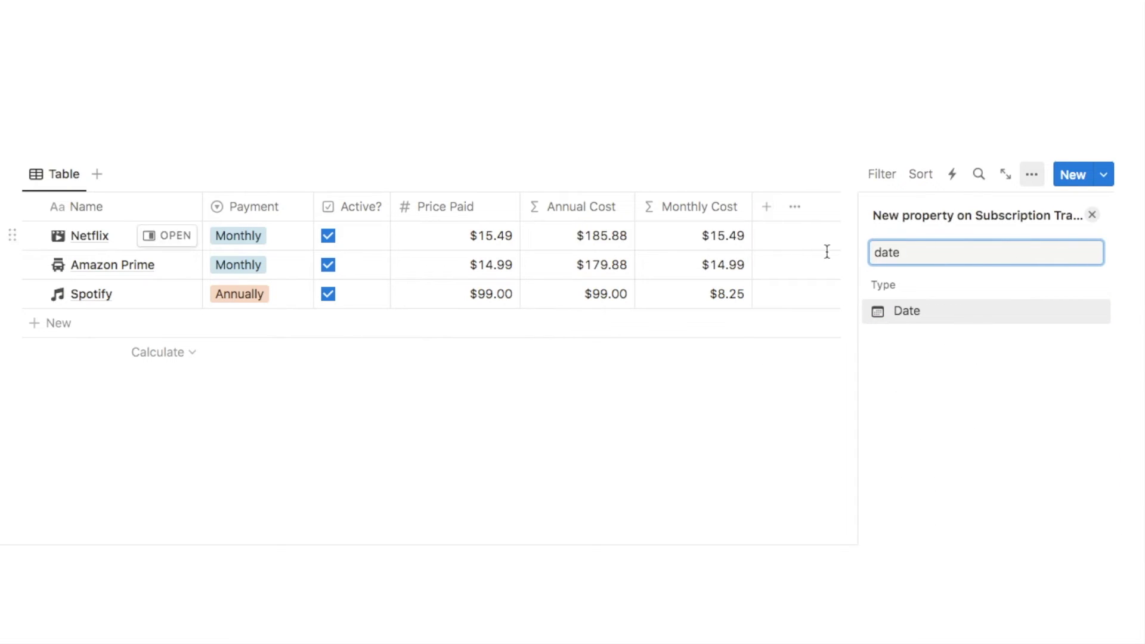
{"action": "left_click", "coordinate": [912, 314]}
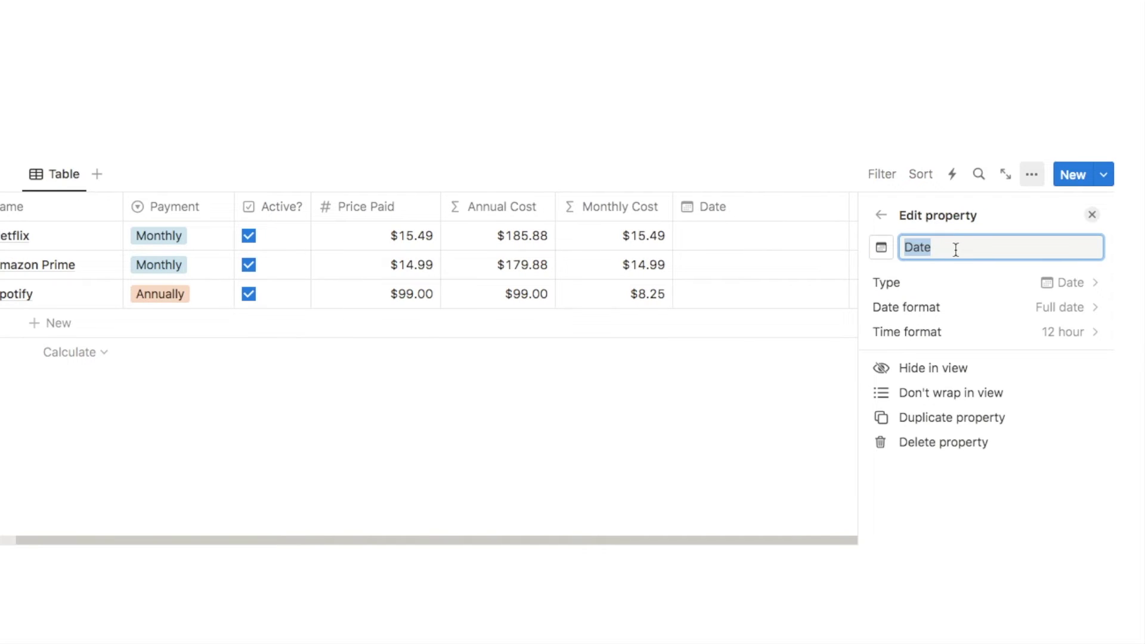
{"action": "type", "text": "Renewal Date"}
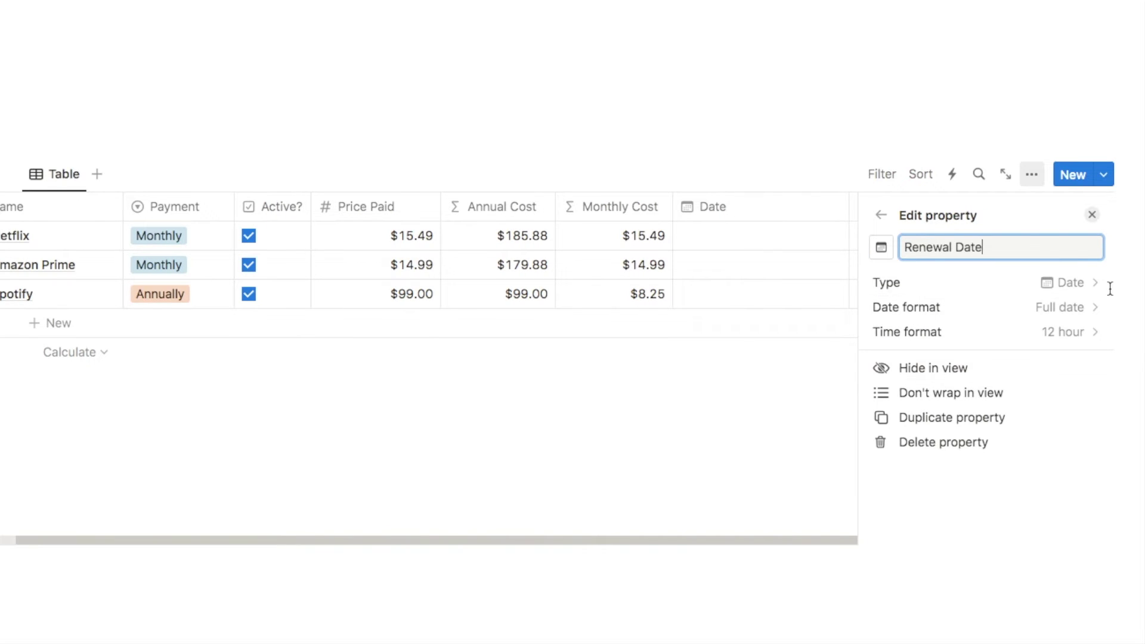
{"action": "left_click", "coordinate": [1092, 216]}
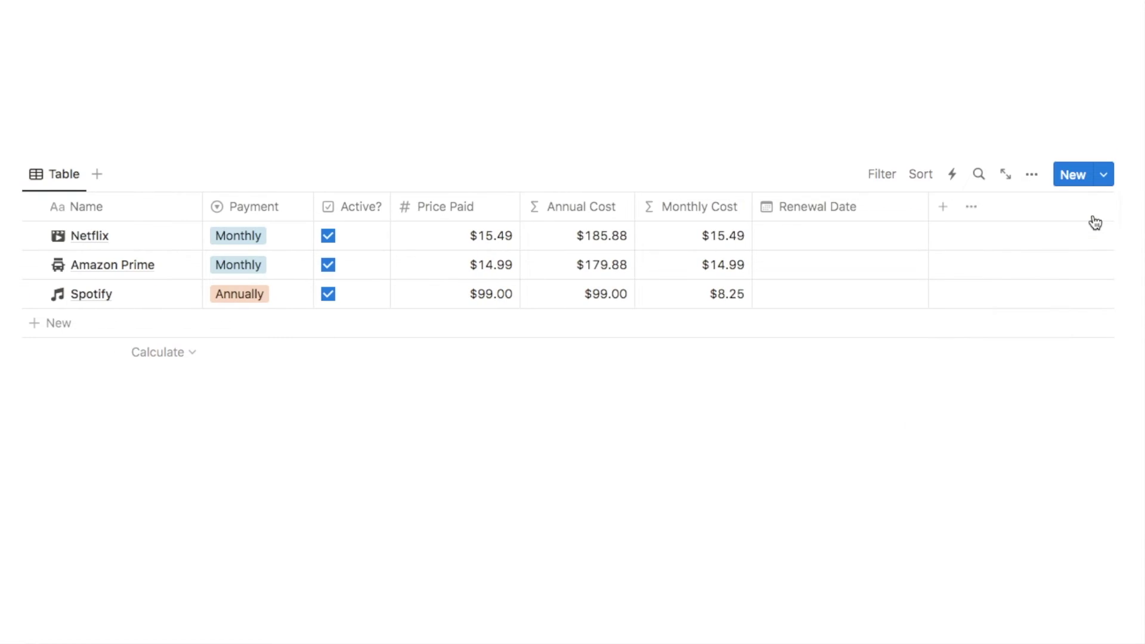
Narrow the Renewal Date column and enter October 11, 2023 for Netflix, October 31, 2023 for Amazon Prime and January 16, 2024 for Spotify
{"action": "left_click_drag", "start_coordinate": [924, 212], "coordinate": [878, 215]}
{"action": "left_click", "coordinate": [793, 245]}
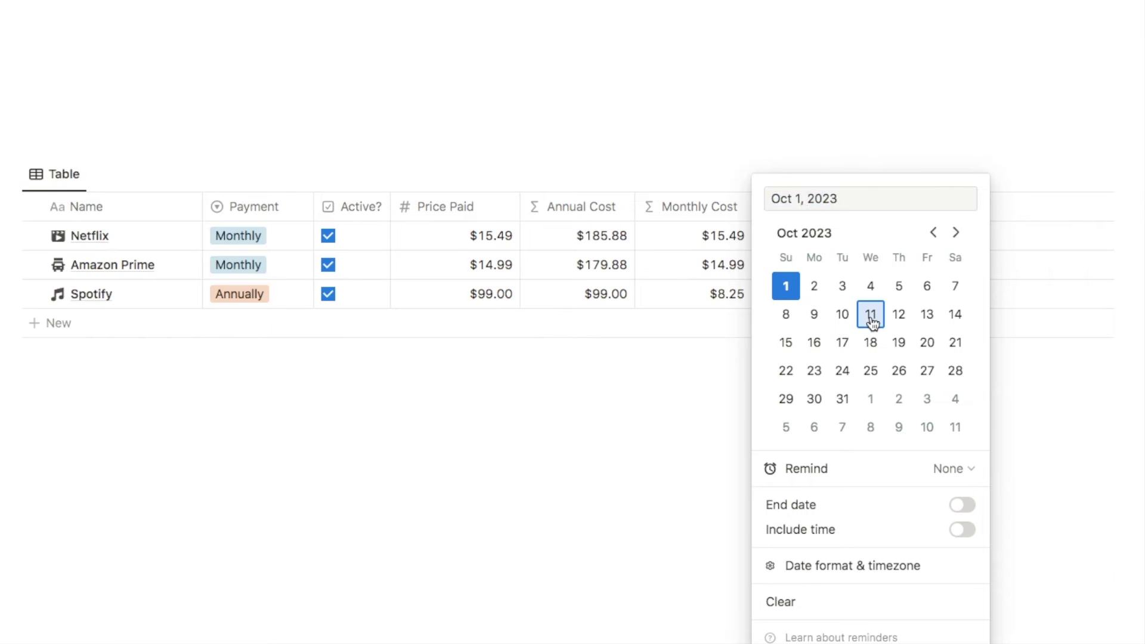
{"action": "left_click", "coordinate": [870, 314]}
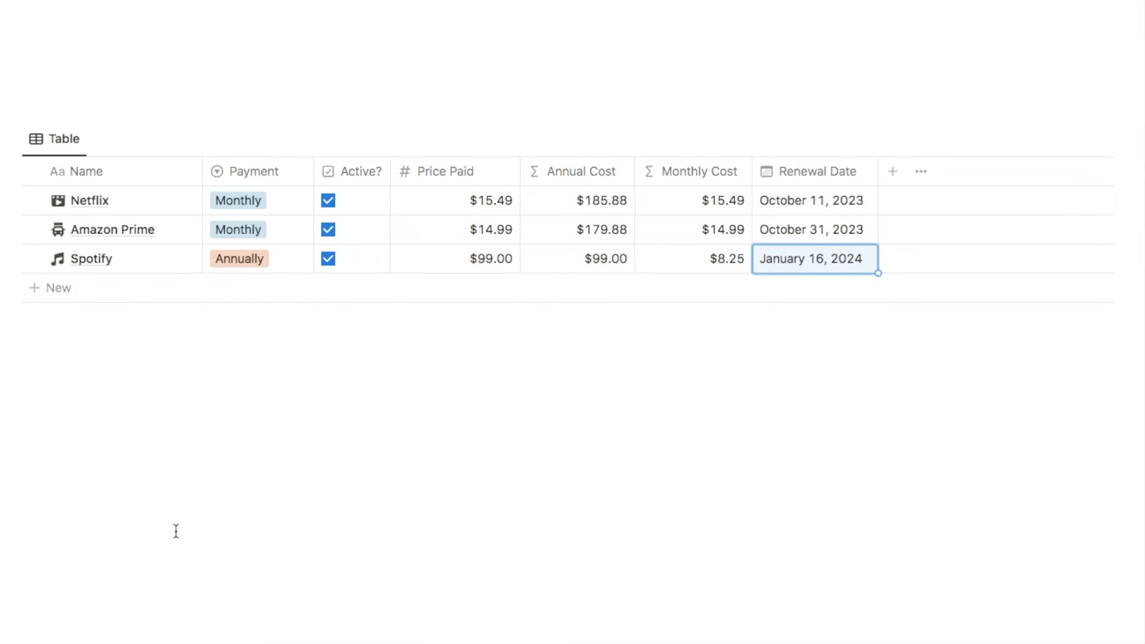
Add a text property named Annual Cost Label to the subscription table
{"action": "scroll", "coordinate": [176, 530], "scroll_direction": "up", "scroll_amount": 10}
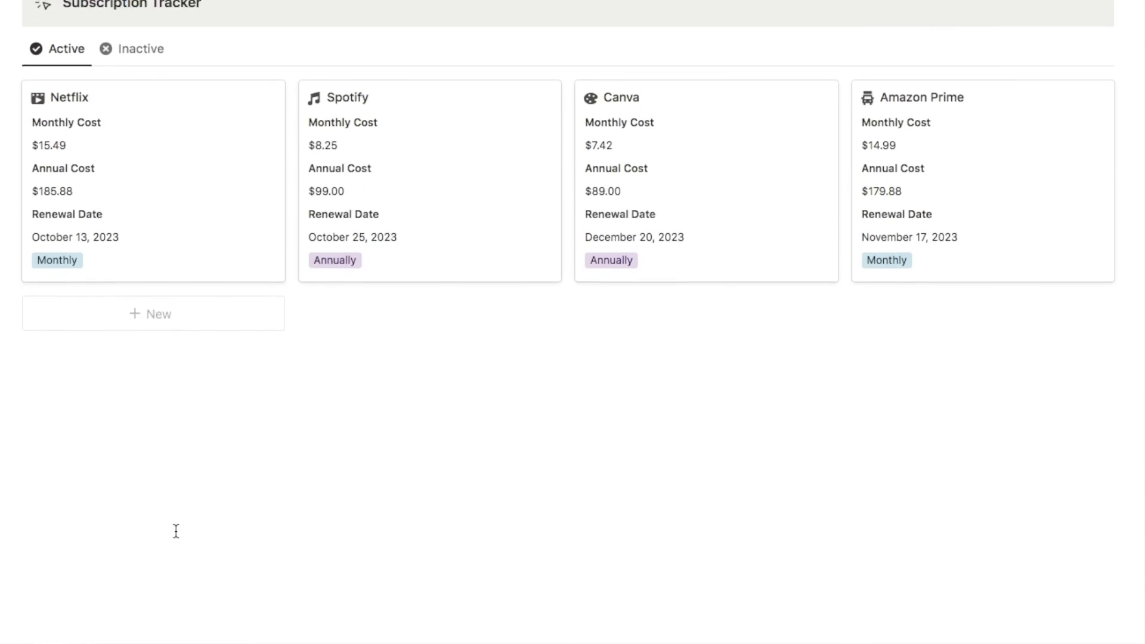
{"action": "scroll", "coordinate": [176, 531], "scroll_direction": "up", "scroll_amount": 2}
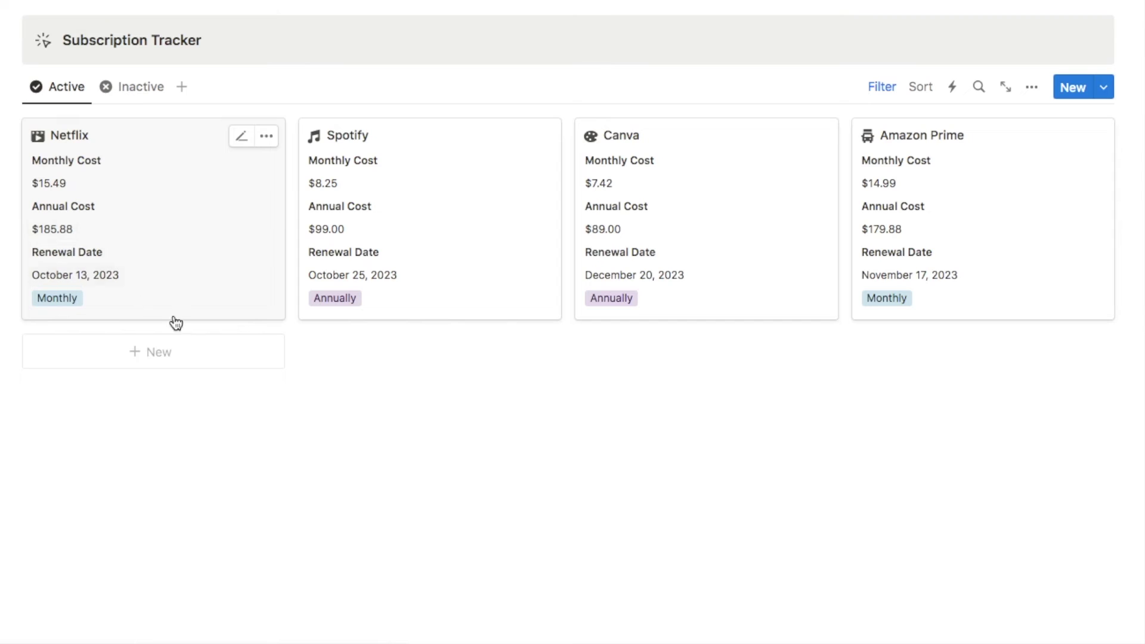
{"action": "scroll", "coordinate": [131, 370], "scroll_direction": "down", "scroll_amount": 3}
{"action": "scroll", "coordinate": [131, 370], "scroll_direction": "down", "scroll_amount": 5}
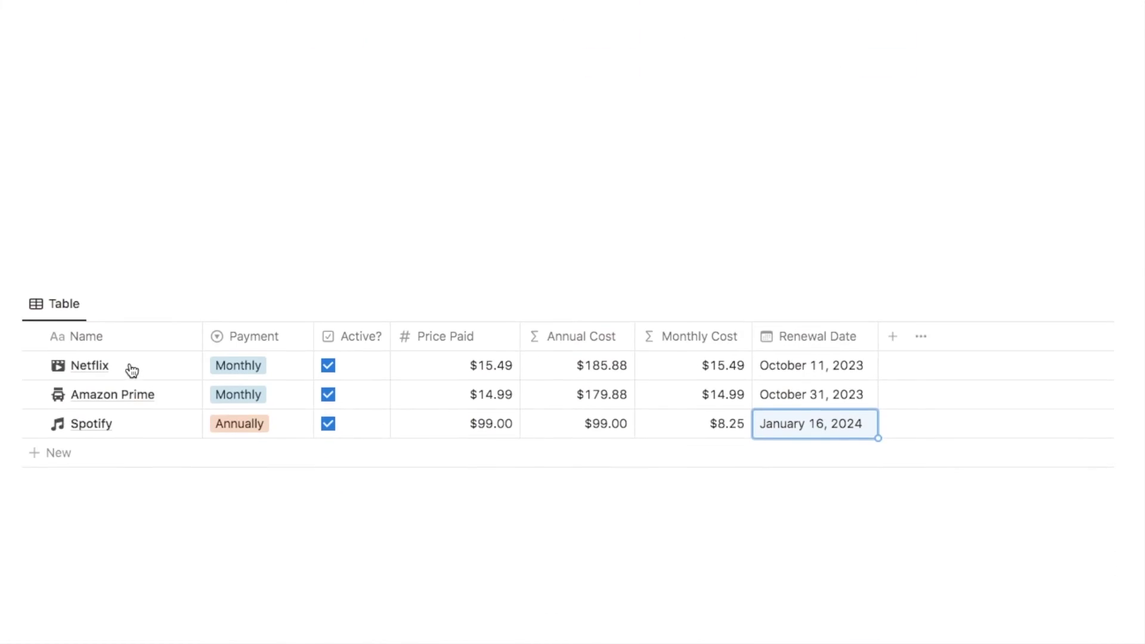
{"action": "left_click", "coordinate": [893, 261]}
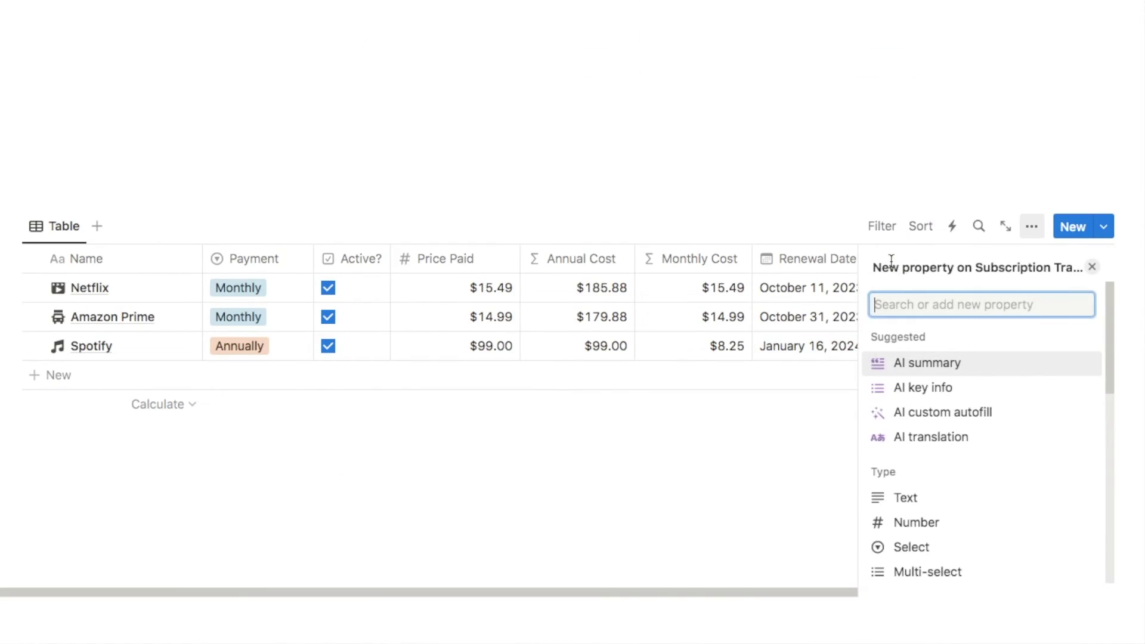
{"action": "type", "text": "text"}
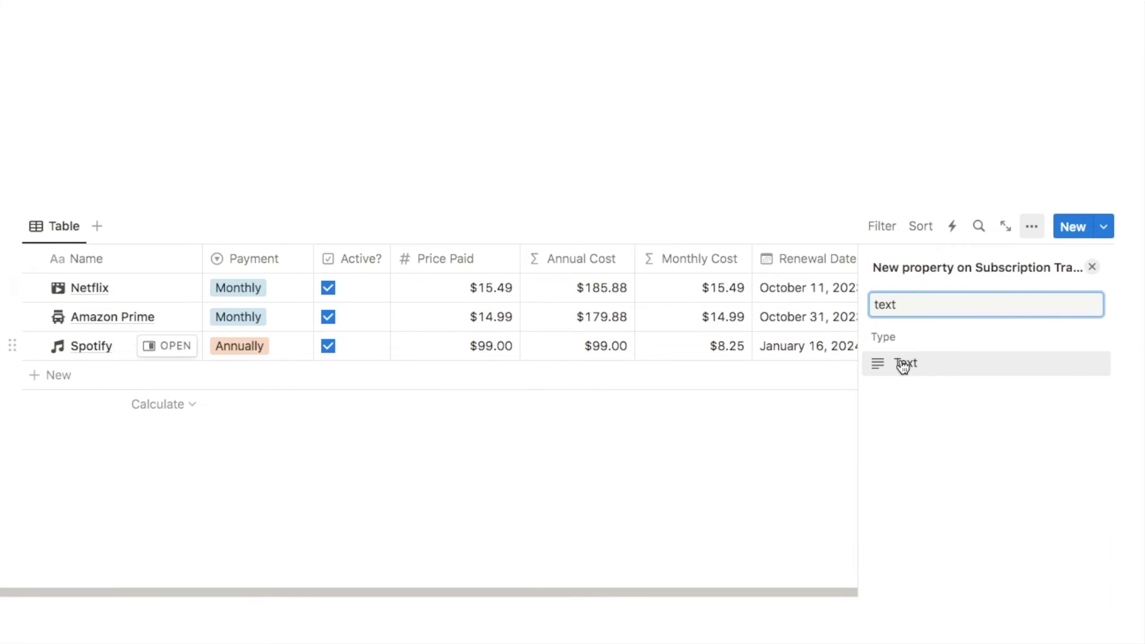
{"action": "left_click", "coordinate": [899, 362]}
{"action": "type", "text": "Annual Cost Label"}
{"action": "key", "text": "Return"}
Enter "Annual Cost" in bold as Netflix's Annual Cost Label and fill it down to Amazon Prime and Spotify
{"action": "left_click", "coordinate": [928, 289]}
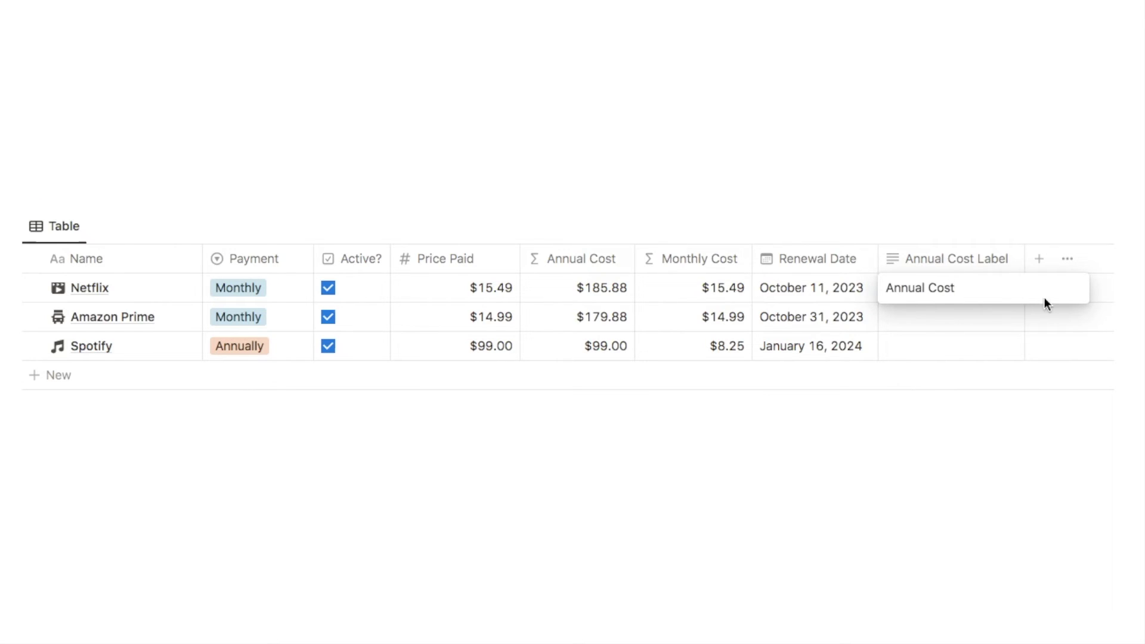
{"action": "type", "text": "Annual Cost"}
{"action": "left_click_drag", "start_coordinate": [972, 288], "coordinate": [884, 289]}
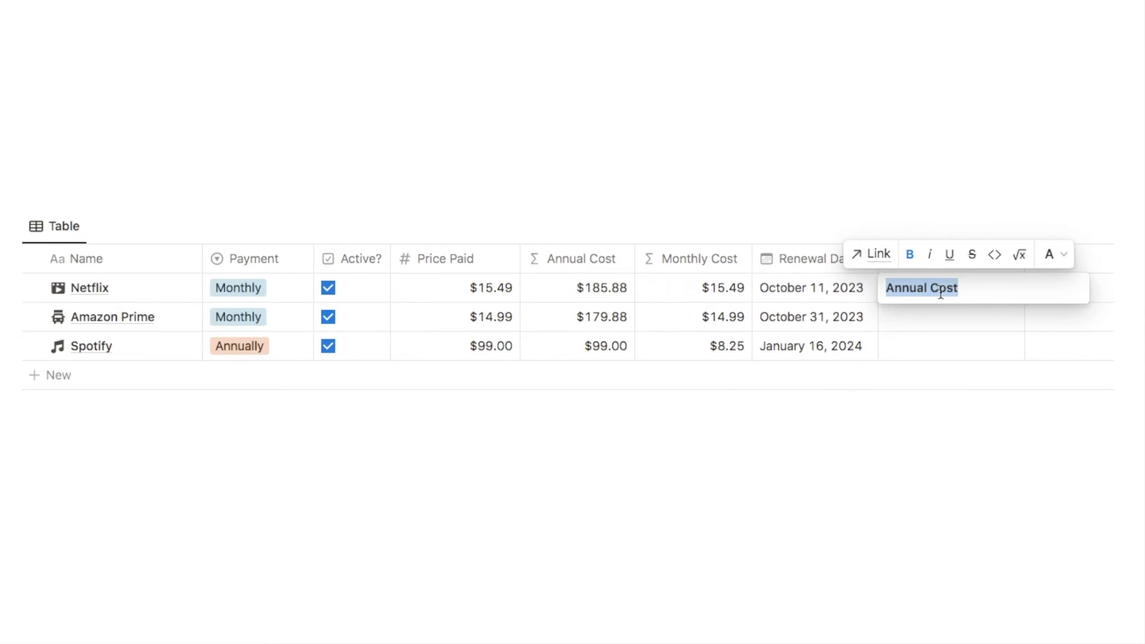
{"action": "key", "text": "Escape"}
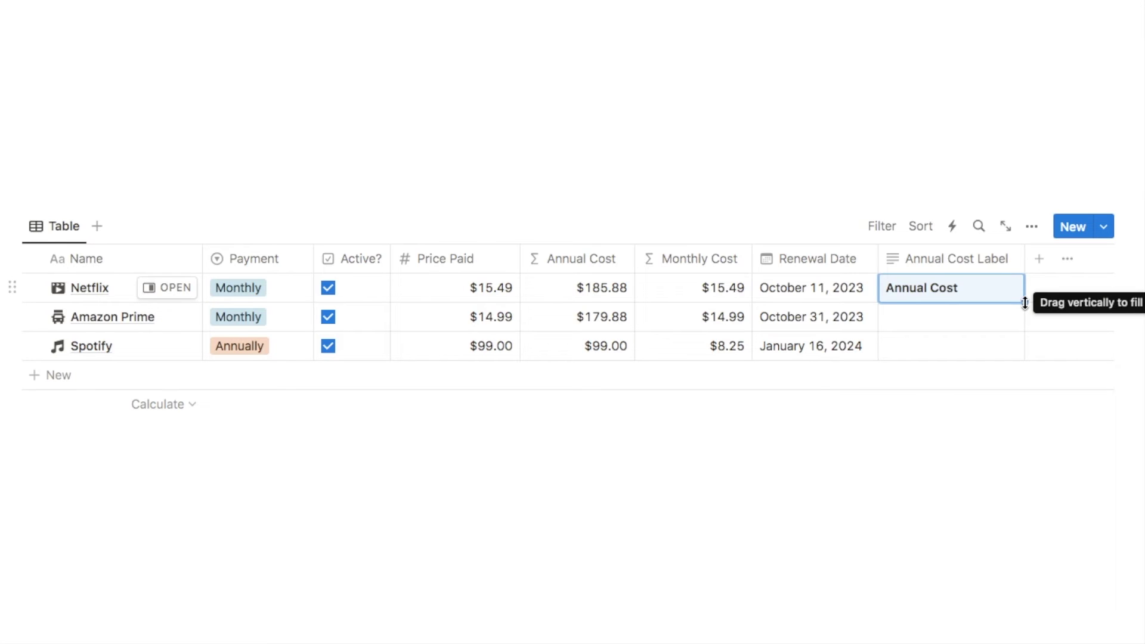
{"action": "left_click_drag", "start_coordinate": [1024, 302], "coordinate": [1022, 344]}
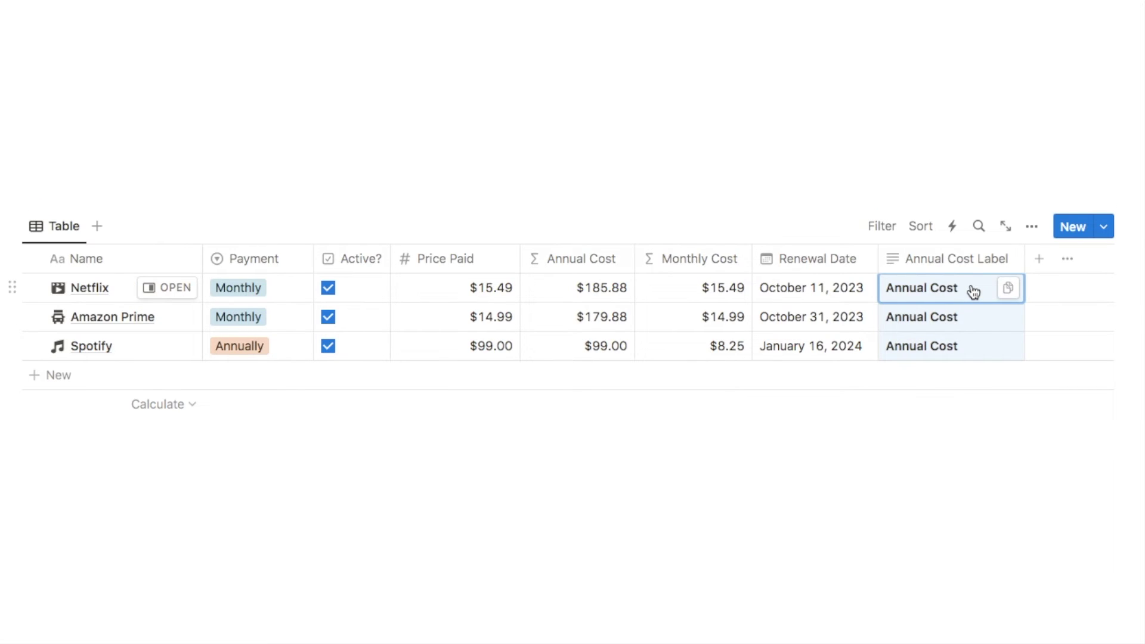
Add a text property named Monthly Cost Label to the subscription table
{"action": "left_click", "coordinate": [1039, 260]}
{"action": "type", "text": "txe"}
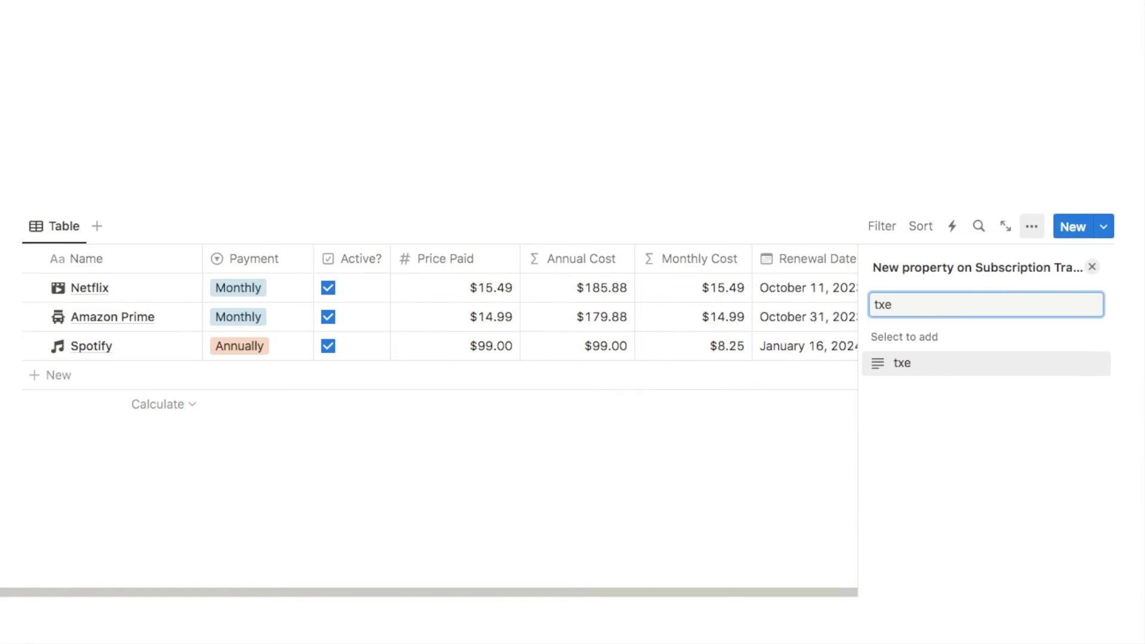
{"action": "key", "text": "BackSpace"}
{"action": "key", "text": "BackSpace"}
{"action": "type", "text": "ext"}
{"action": "left_click", "coordinate": [922, 365]}
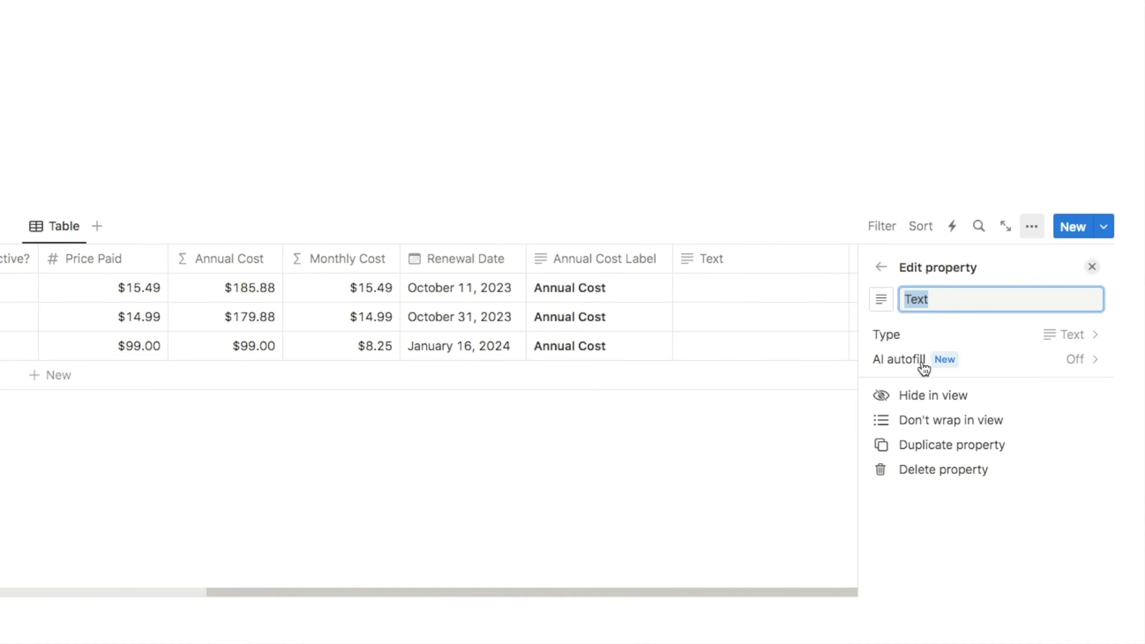
{"action": "type", "text": "Monthly Cost Label"}
{"action": "key", "text": "Return"}
Enter "Monthly Cost" in bold as Netflix's Monthly Cost Label and fill it down to the other two subscriptions
{"action": "left_click", "coordinate": [937, 284]}
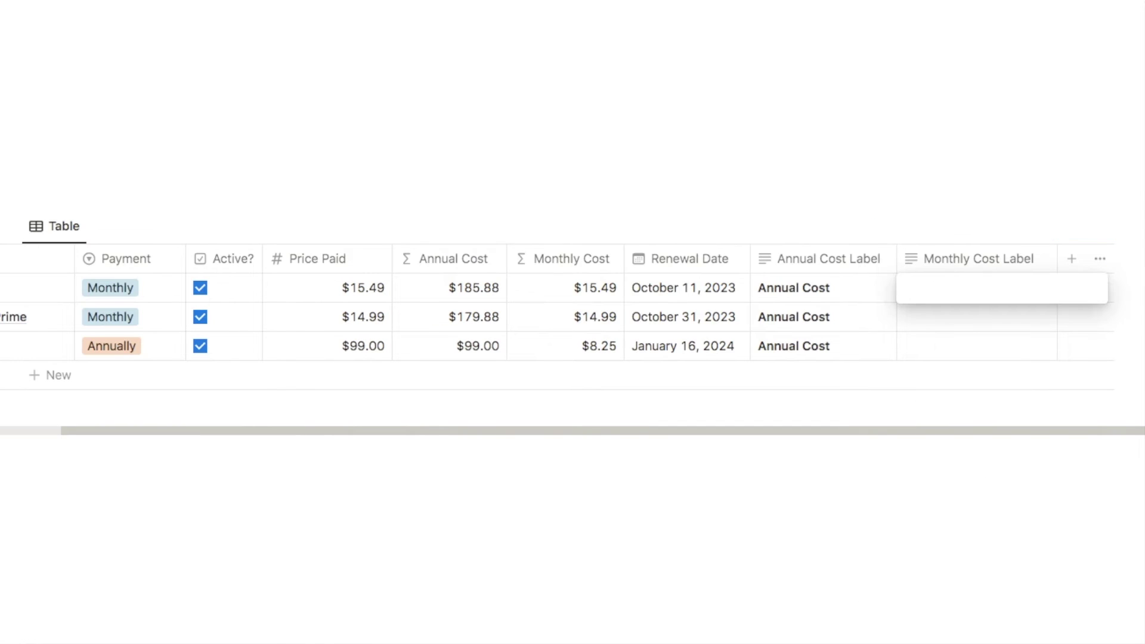
{"action": "left_click_drag", "start_coordinate": [999, 290], "coordinate": [905, 291]}
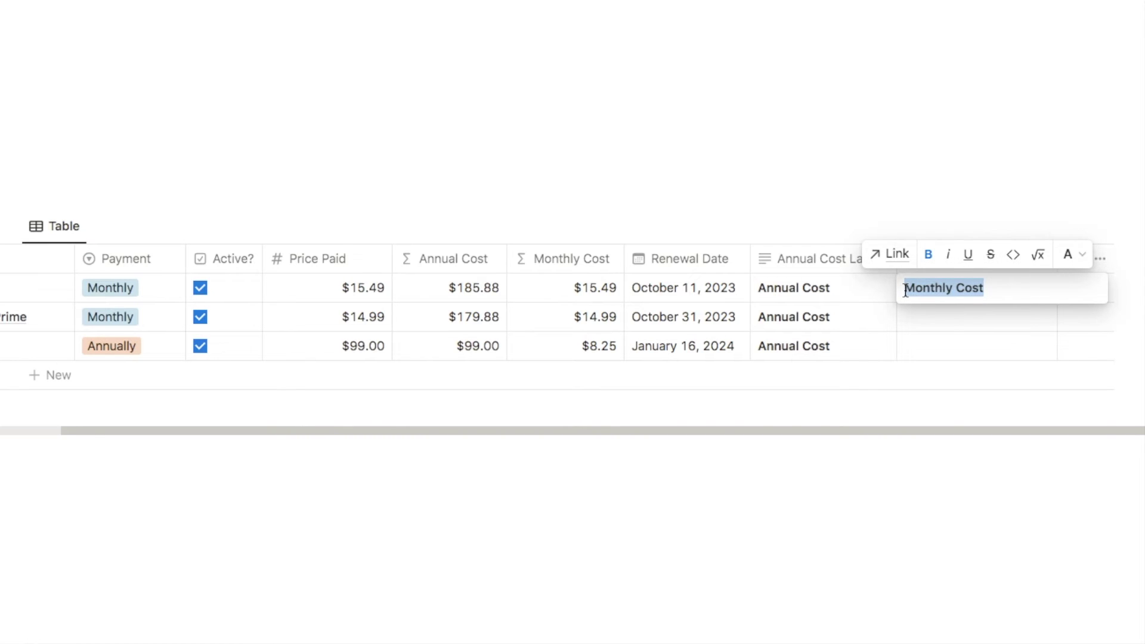
{"action": "key", "text": "Escape"}
{"action": "left_click_drag", "start_coordinate": [1057, 303], "coordinate": [1052, 350]}
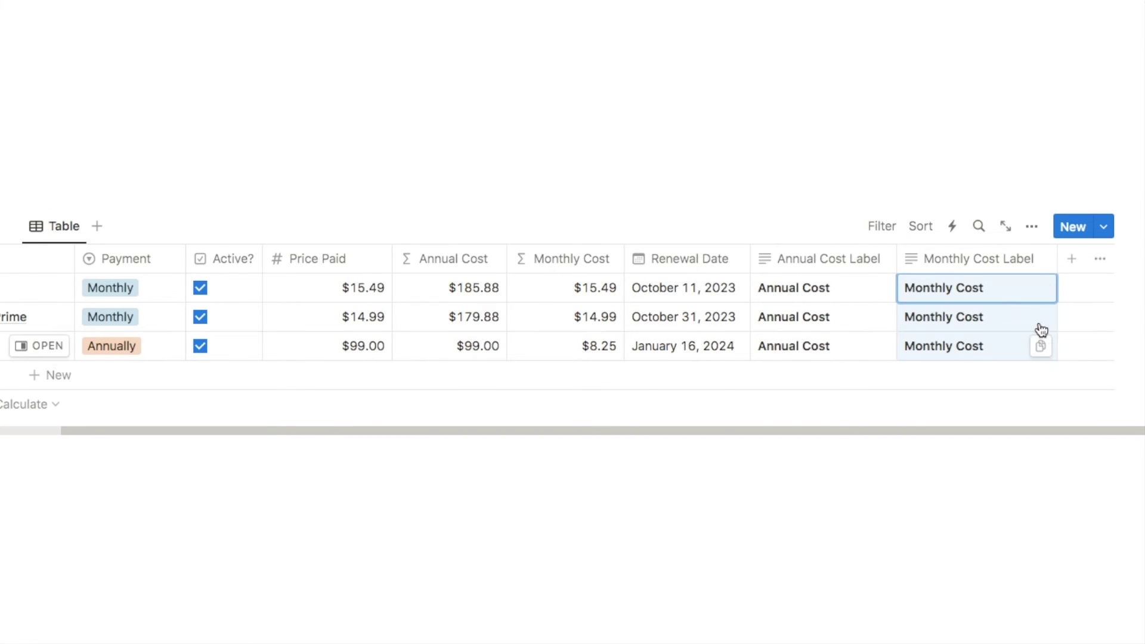
Add a text property named Renewal Date Label to the subscription table
{"action": "left_click", "coordinate": [1072, 259]}
{"action": "type", "text": "text"}
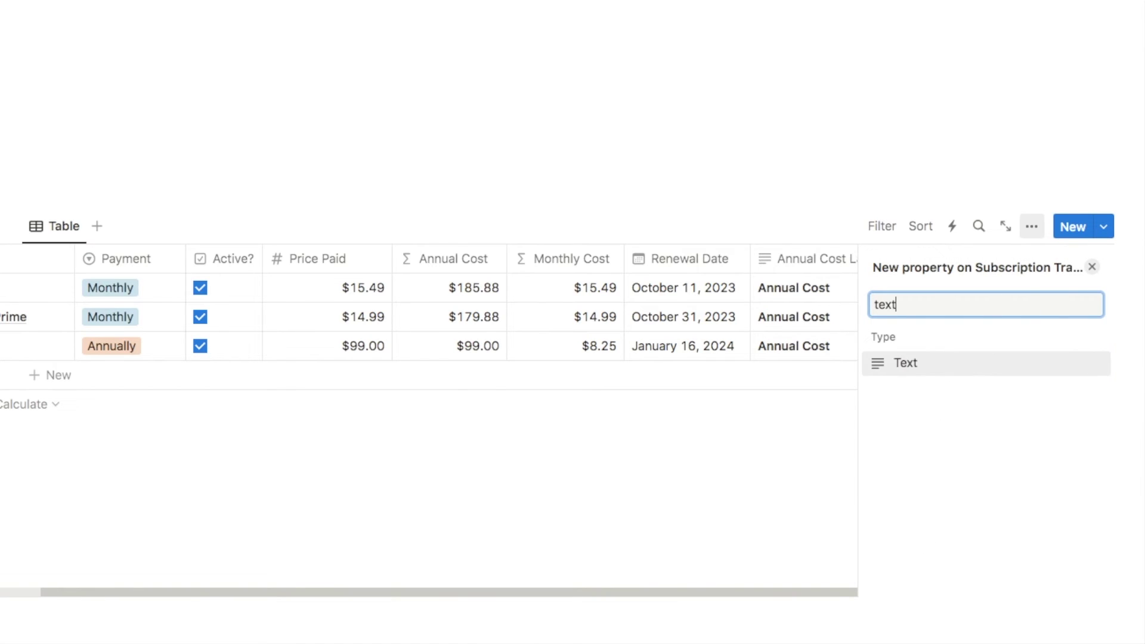
{"action": "left_click", "coordinate": [912, 365]}
{"action": "type", "text": "Renewal Date Lab"}
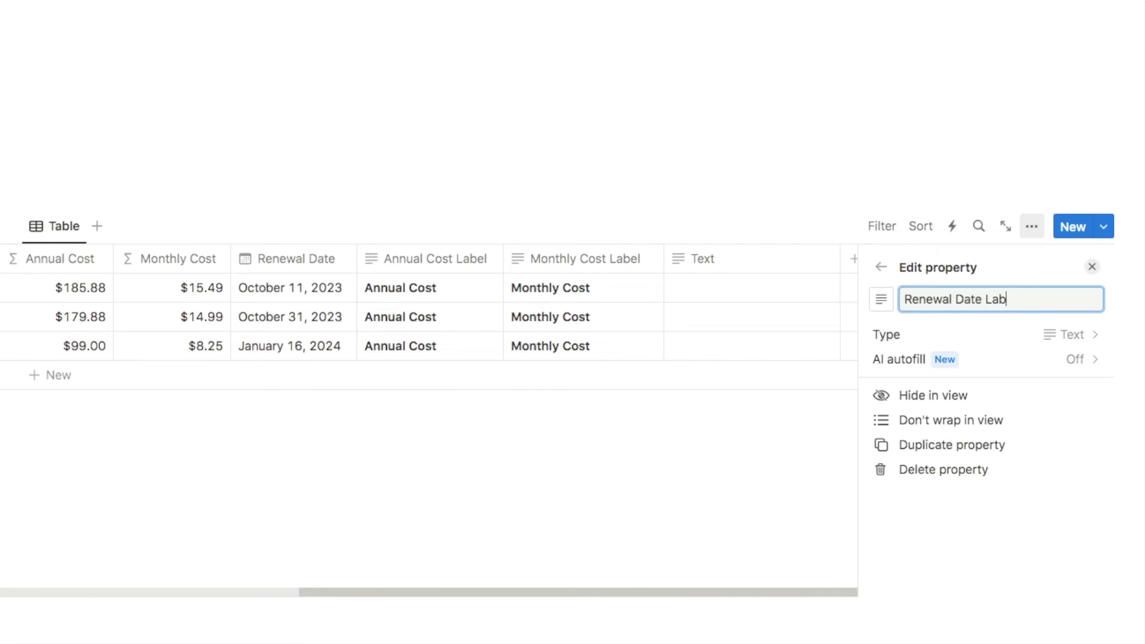
{"action": "key", "text": "Escape"}
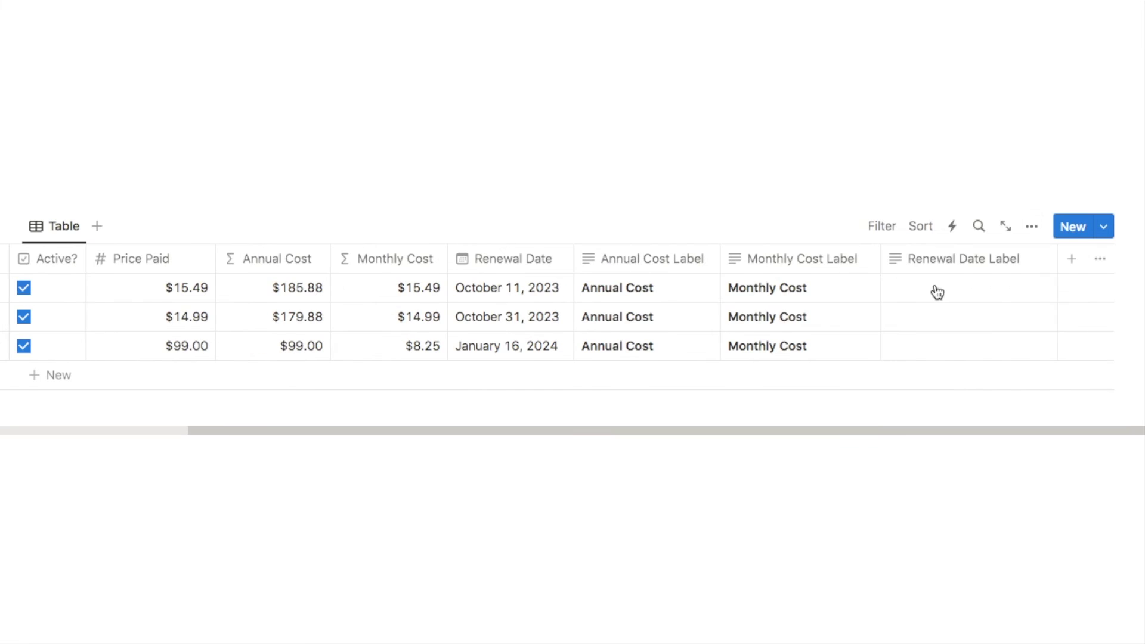
Enter "Renewal Date" in bold as Netflix's Renewal Date Label and fill it down to Amazon Prime and Spotify
{"action": "left_click", "coordinate": [935, 285]}
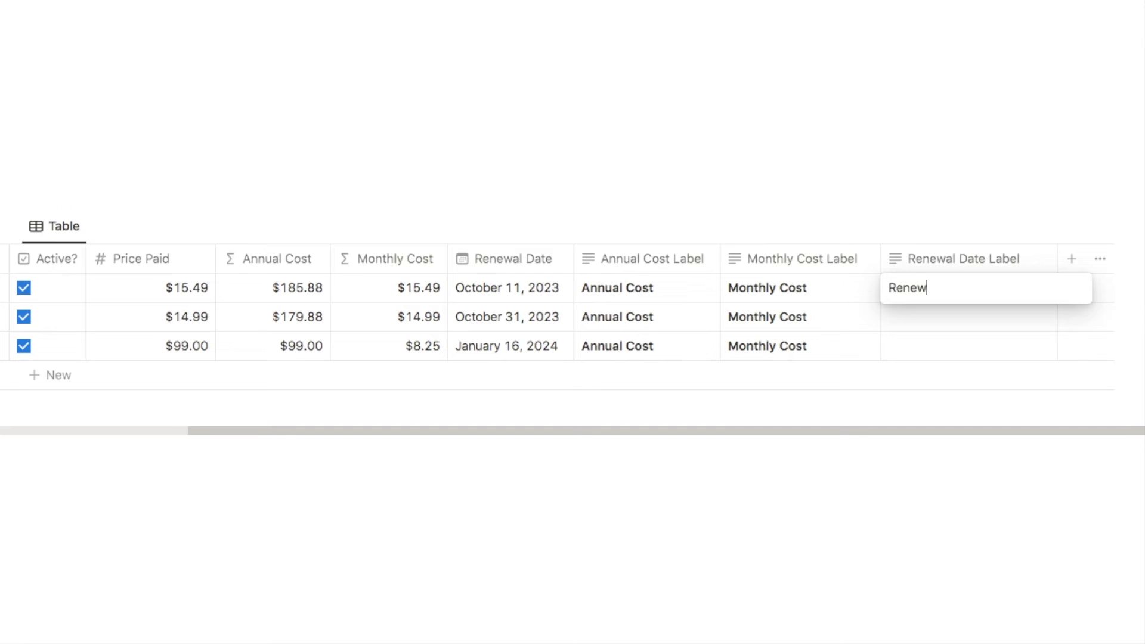
{"action": "left_click_drag", "start_coordinate": [940, 291], "coordinate": [882, 289]}
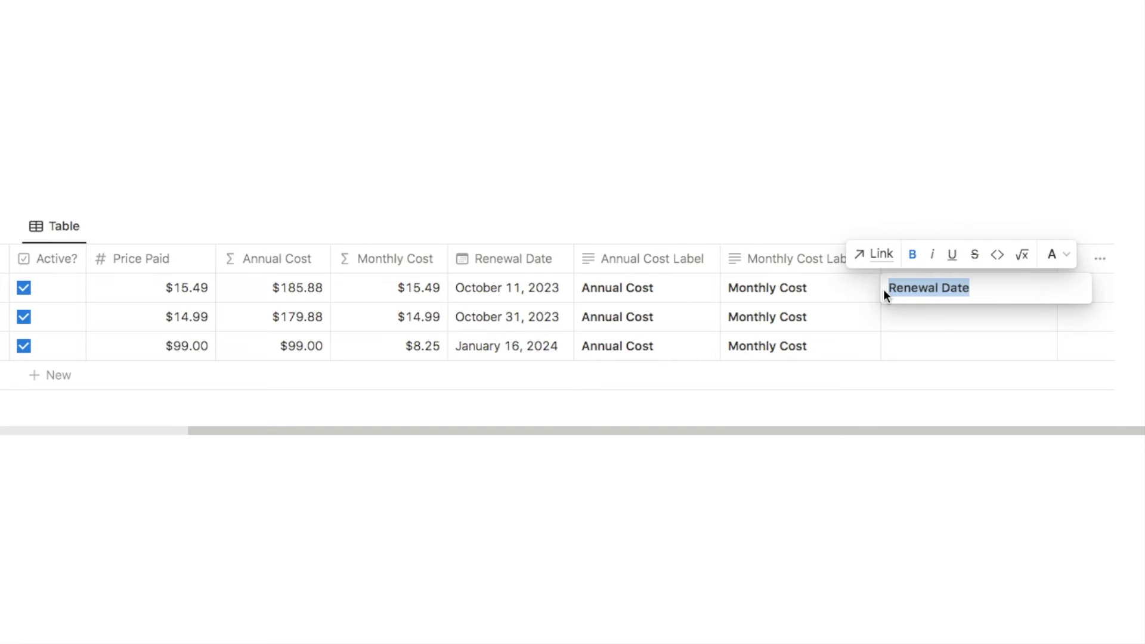
{"action": "key", "text": "Escape"}
{"action": "left_click_drag", "start_coordinate": [1056, 317], "coordinate": [1045, 350]}
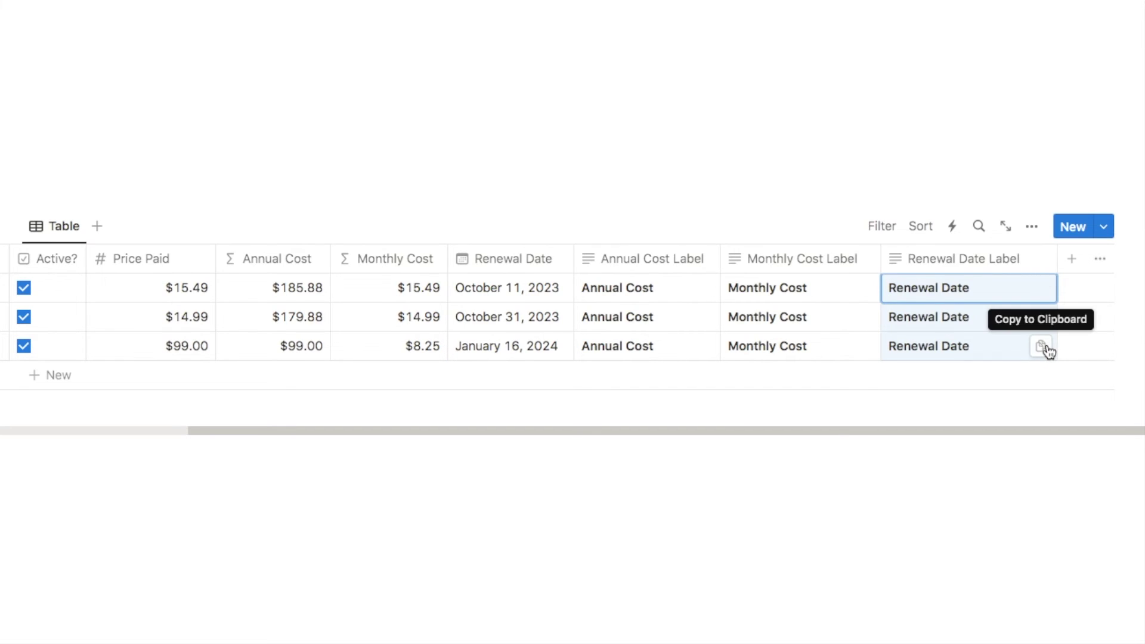
{"action": "left_click", "coordinate": [1017, 108]}
Create a new Subscription Tracker template and move its Annual Cost Label and Monthly Cost Label properties directly above Renewal Date Label
{"action": "scroll", "coordinate": [696, 364], "scroll_direction": "left", "scroll_amount": 3}
{"action": "scroll", "coordinate": [695, 364], "scroll_direction": "right", "scroll_amount": 1}
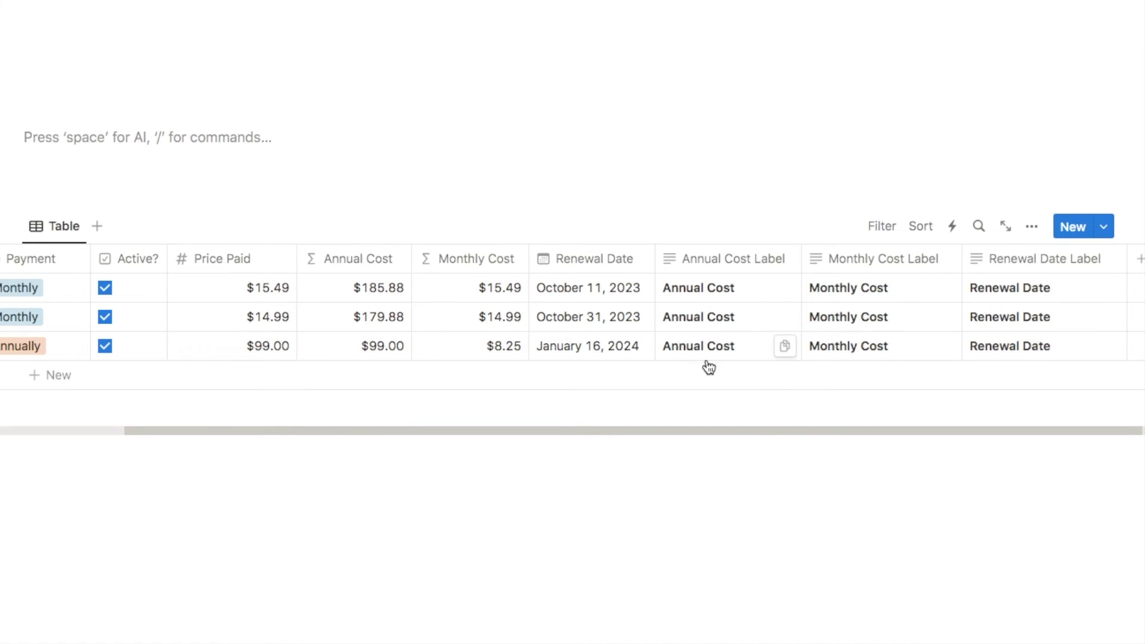
{"action": "scroll", "coordinate": [695, 325], "scroll_direction": "left", "scroll_amount": 5}
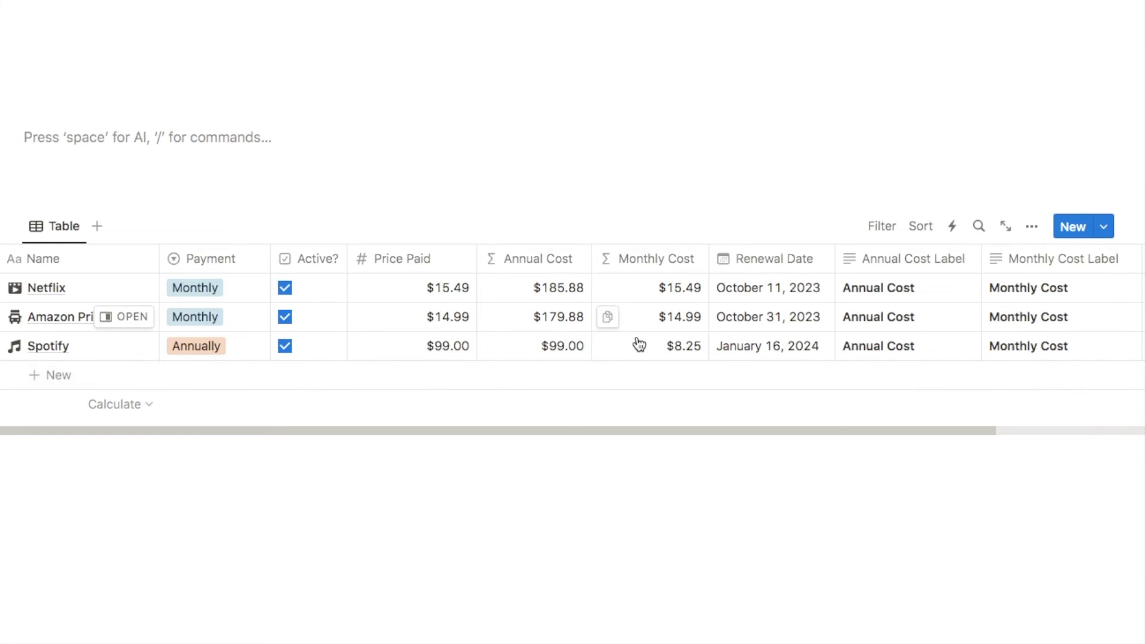
{"action": "scroll", "coordinate": [638, 344], "scroll_direction": "right", "scroll_amount": 2}
{"action": "scroll", "coordinate": [638, 344], "scroll_direction": "right", "scroll_amount": 3}
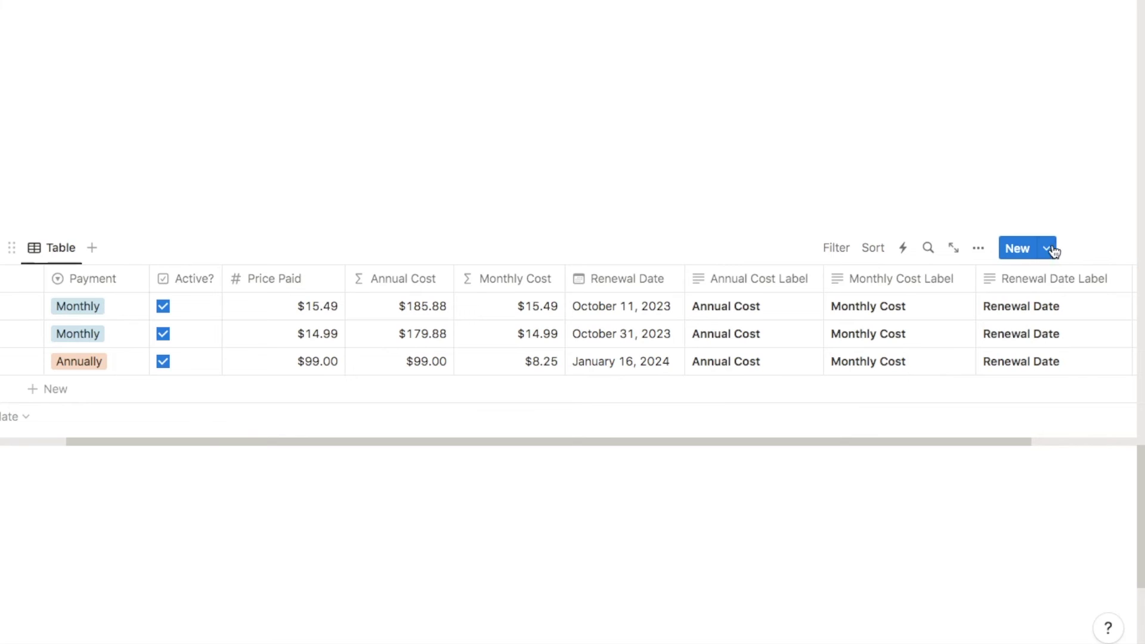
{"action": "left_click", "coordinate": [1047, 248]}
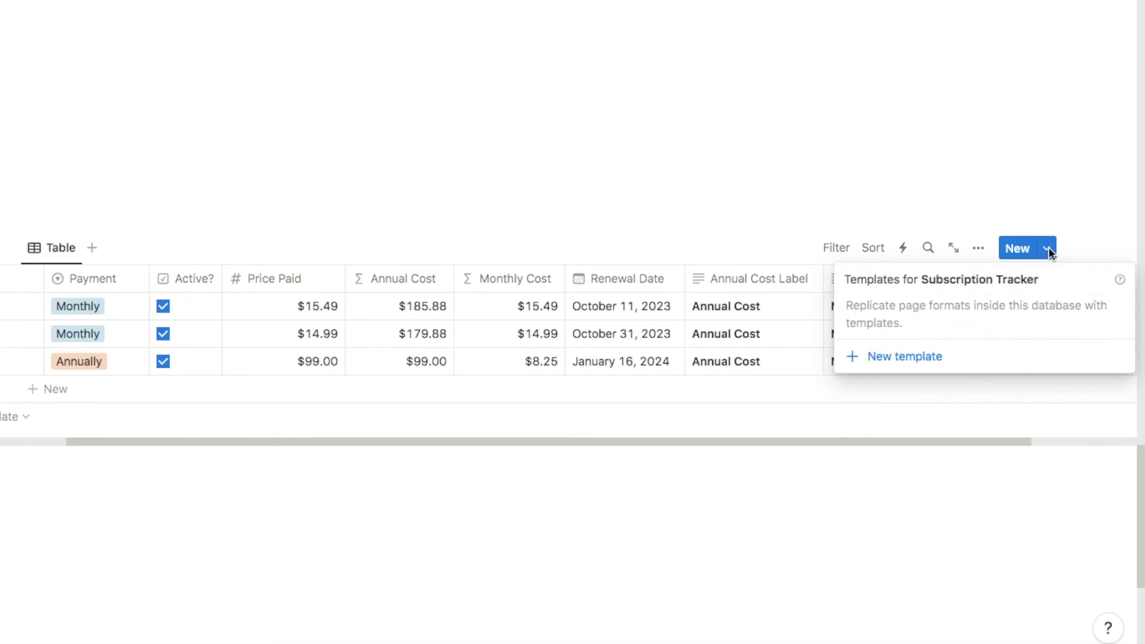
{"action": "left_click", "coordinate": [893, 357]}
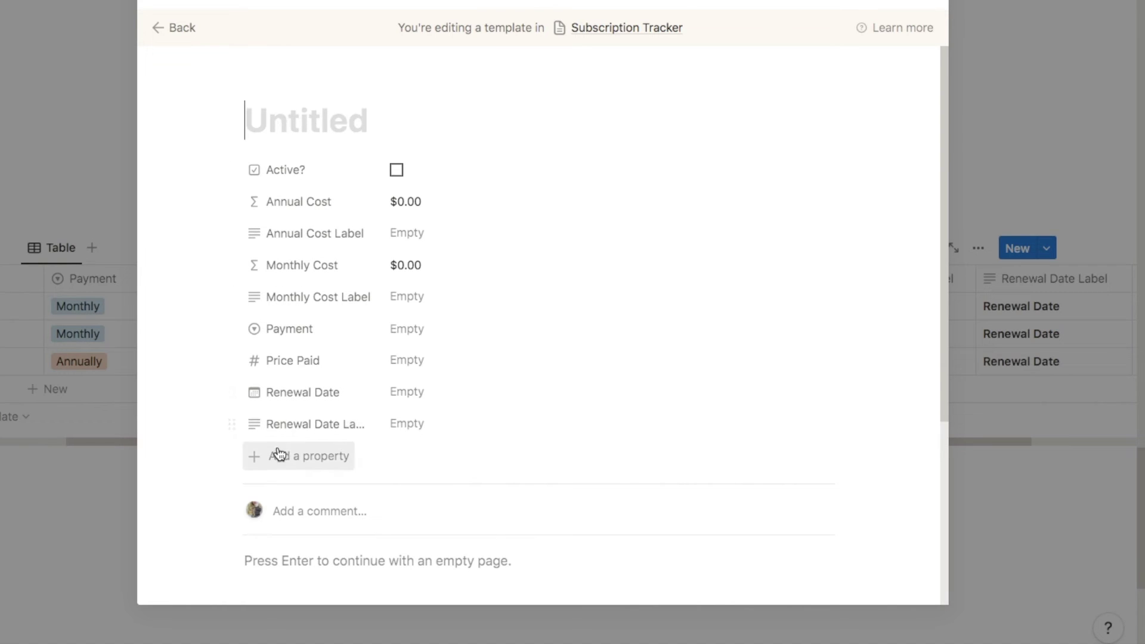
{"action": "left_click_drag", "start_coordinate": [304, 297], "coordinate": [286, 399]}
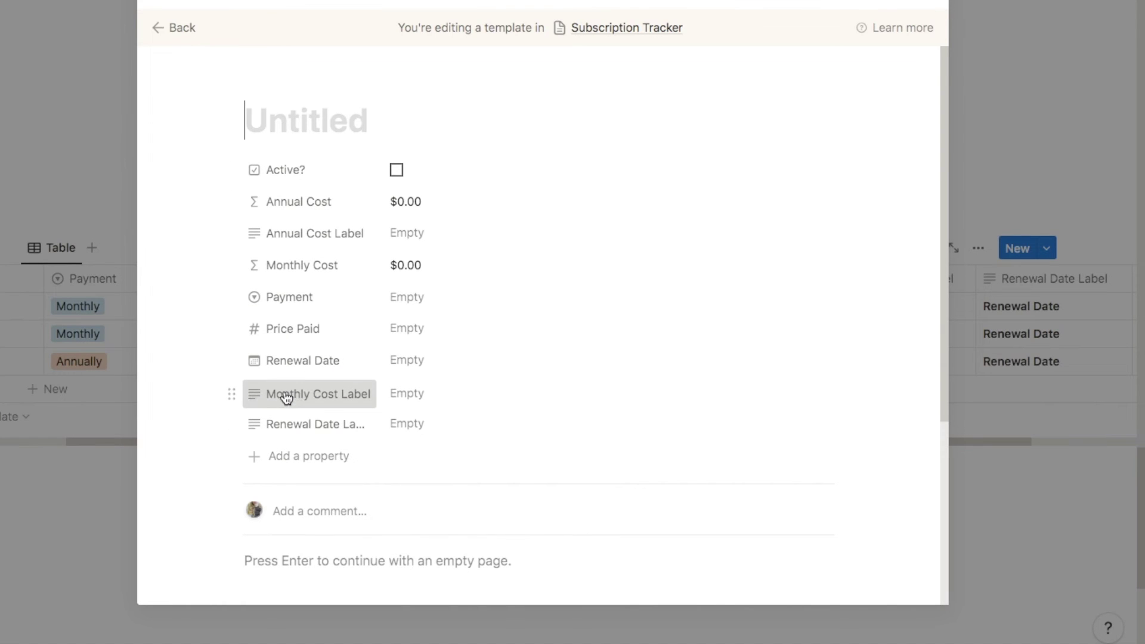
{"action": "left_click_drag", "start_coordinate": [299, 237], "coordinate": [284, 364]}
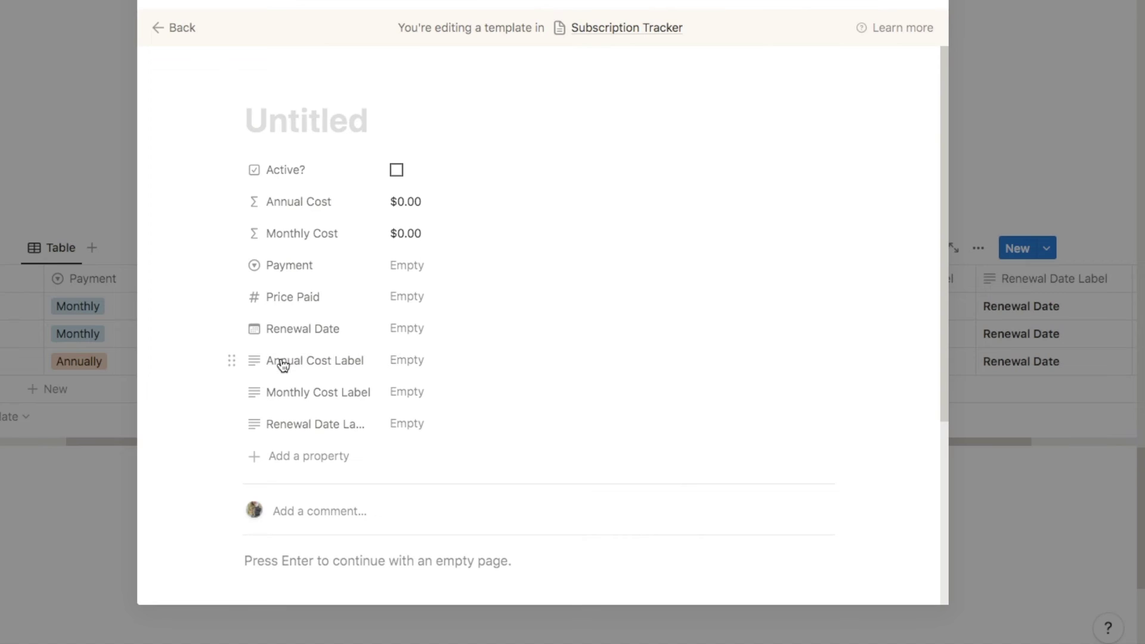
Fill the template's three label properties with "Annual Cost", "Monthly Cost" and "Renewal Date" in bold, and return to the table
{"action": "left_click", "coordinate": [407, 362]}
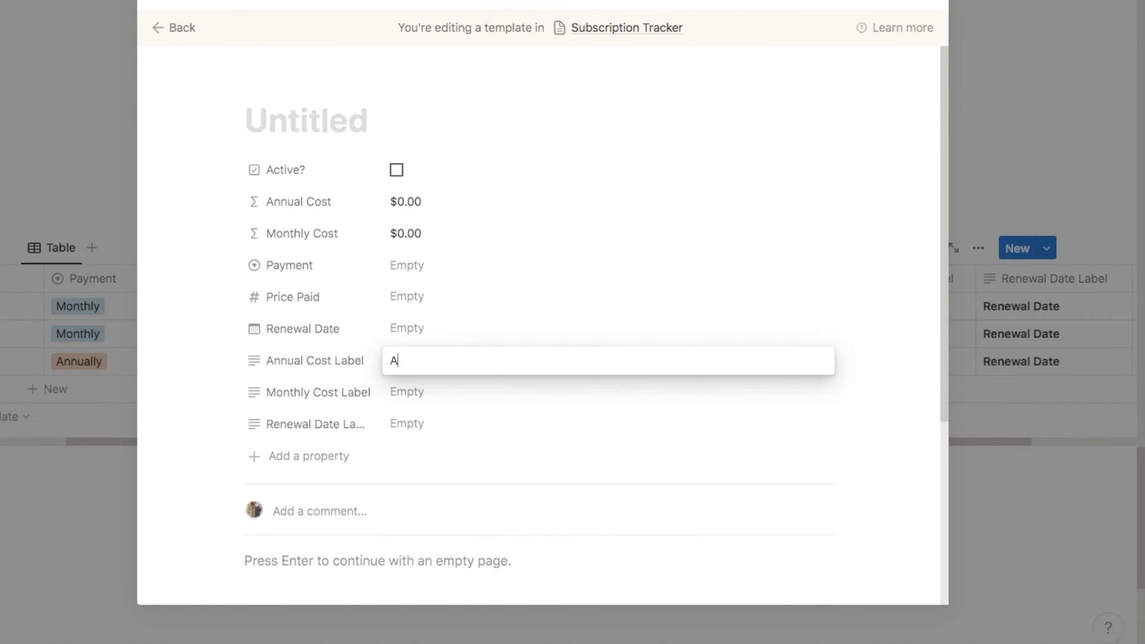
{"action": "type", "text": "Annual Cost"}
{"action": "left_click_drag", "start_coordinate": [459, 362], "coordinate": [387, 362]}
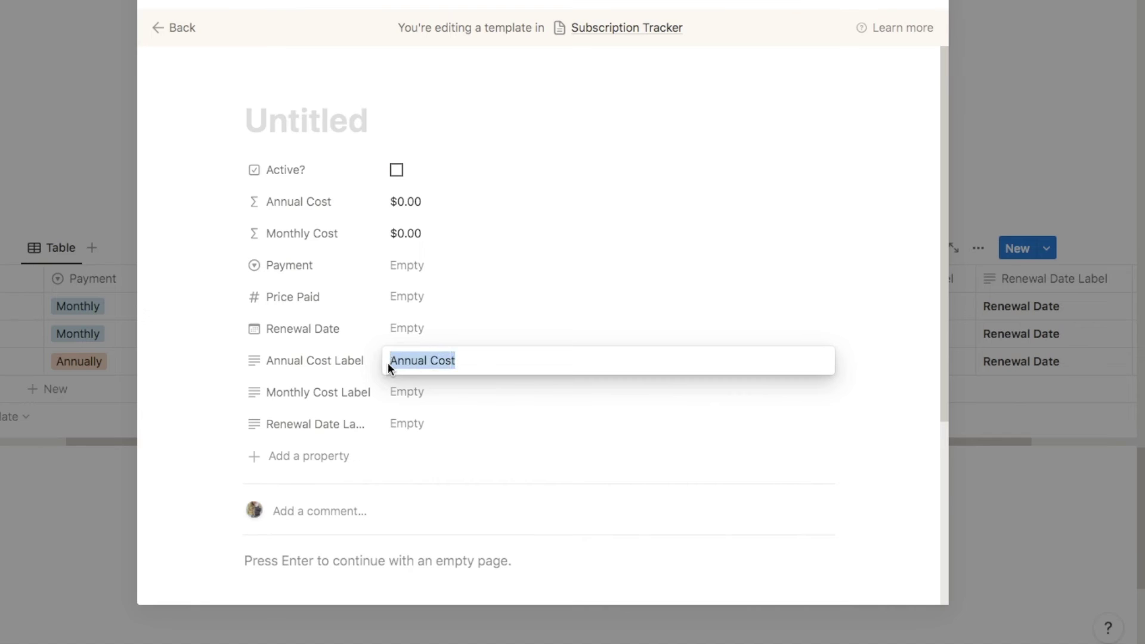
{"action": "key", "text": "super+b"}
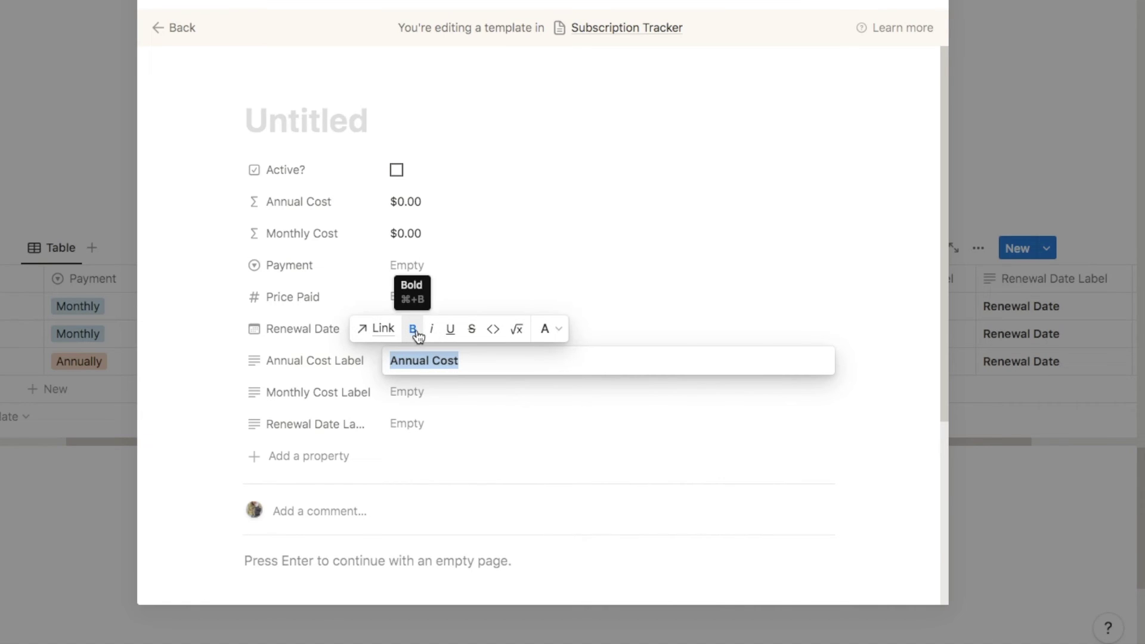
{"action": "key", "text": "Escape"}
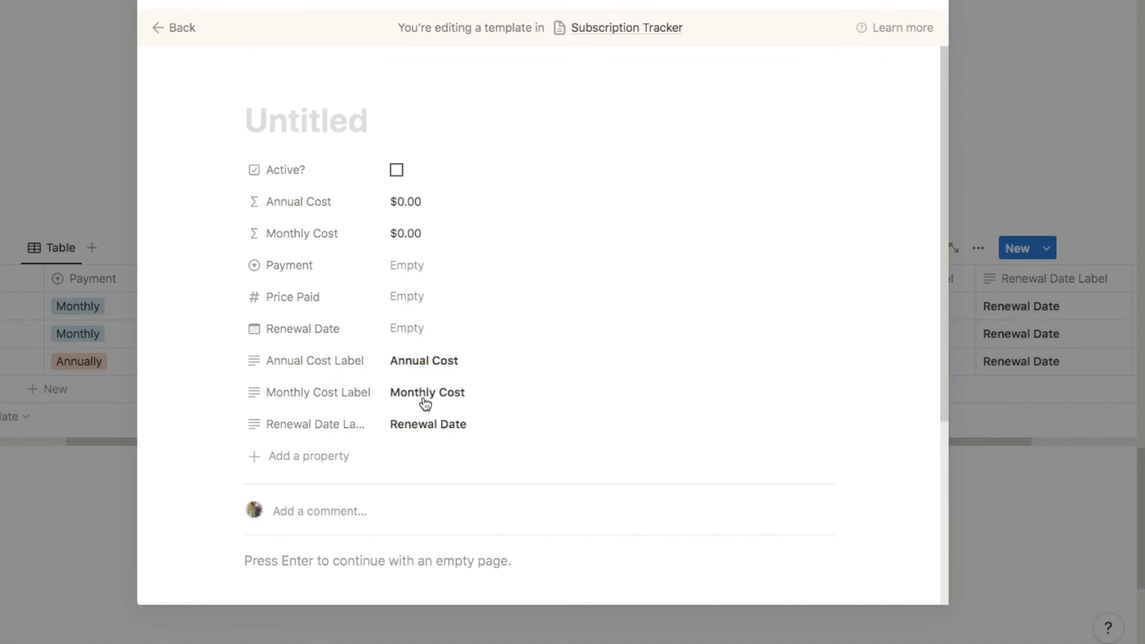
{"action": "left_click", "coordinate": [173, 28]}
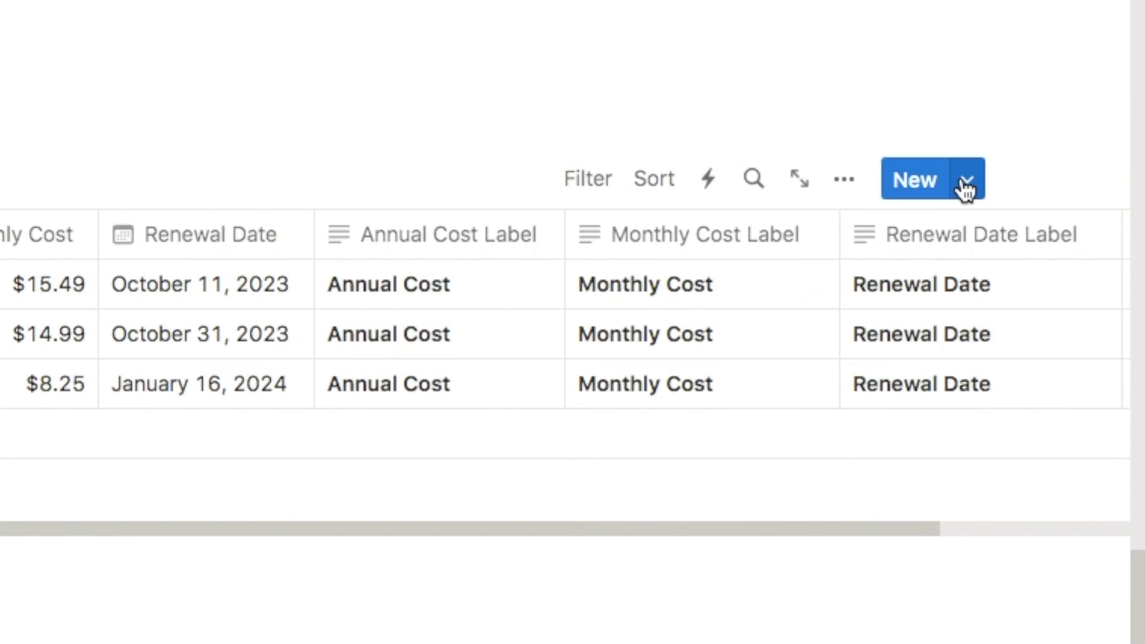
Set the untitled template as the default for all views in Subscription Tracker
{"action": "left_click", "coordinate": [961, 181]}
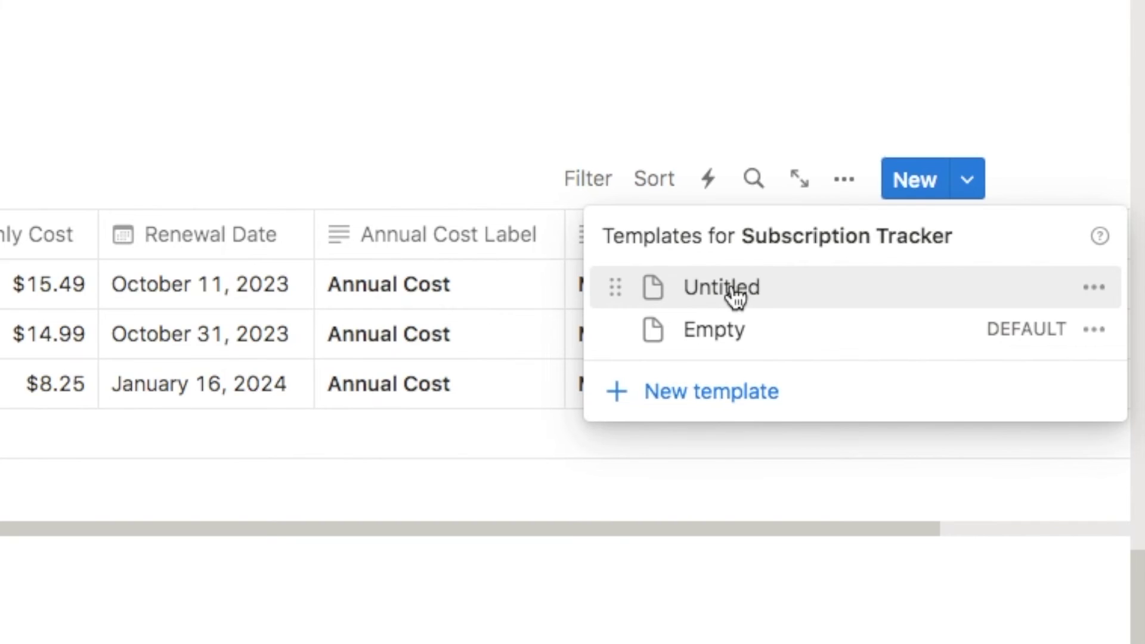
{"action": "left_click", "coordinate": [1096, 288]}
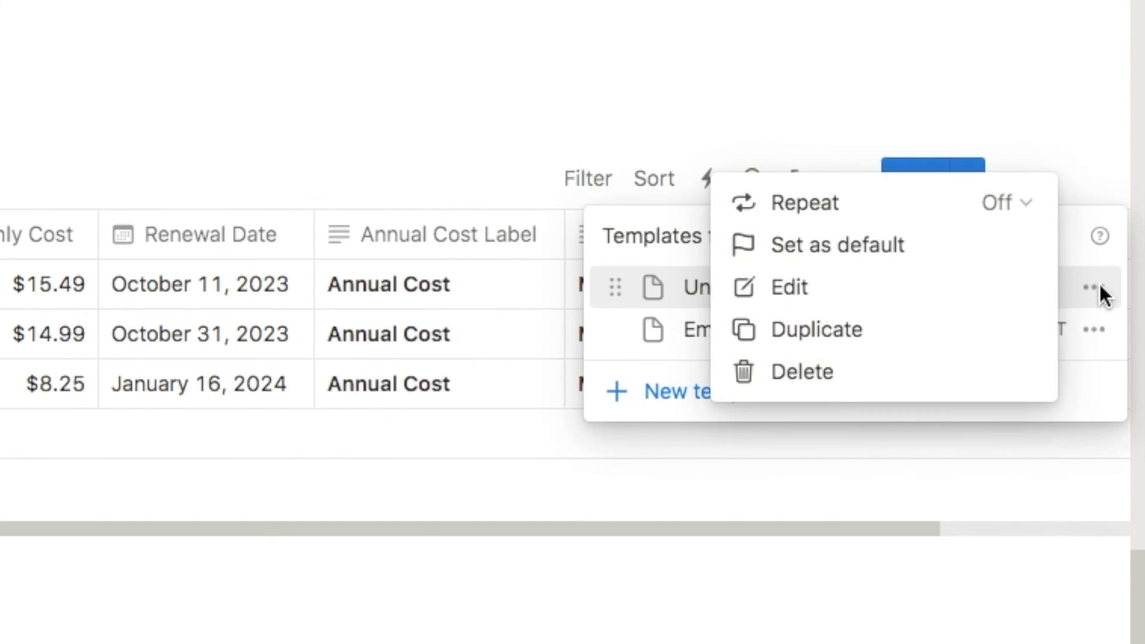
{"action": "left_click", "coordinate": [847, 246]}
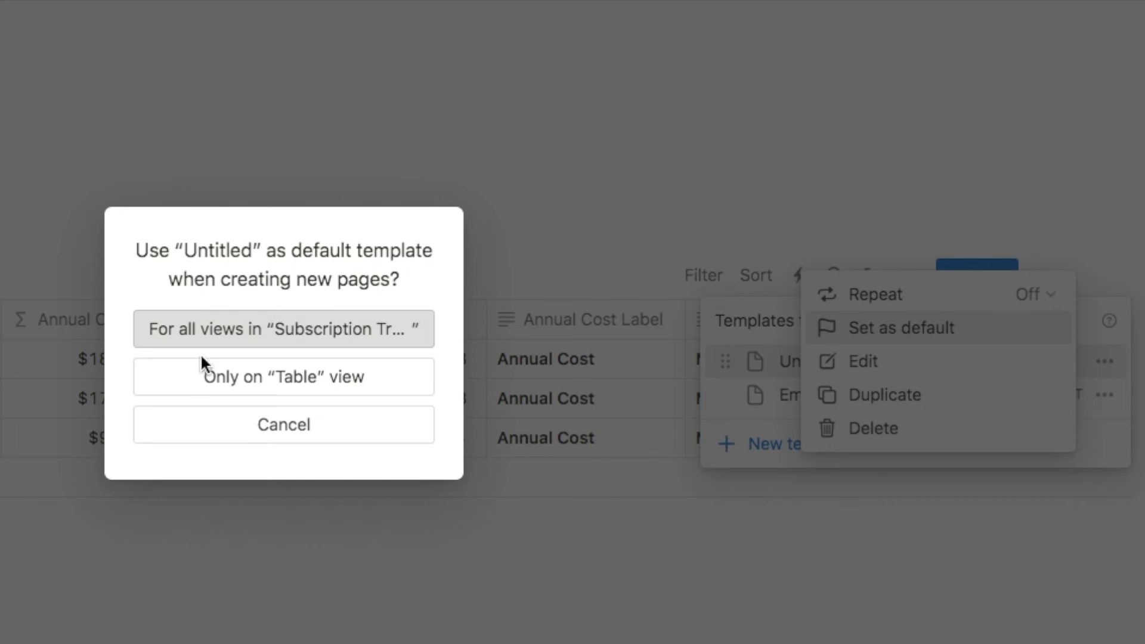
{"action": "left_click", "coordinate": [259, 330]}
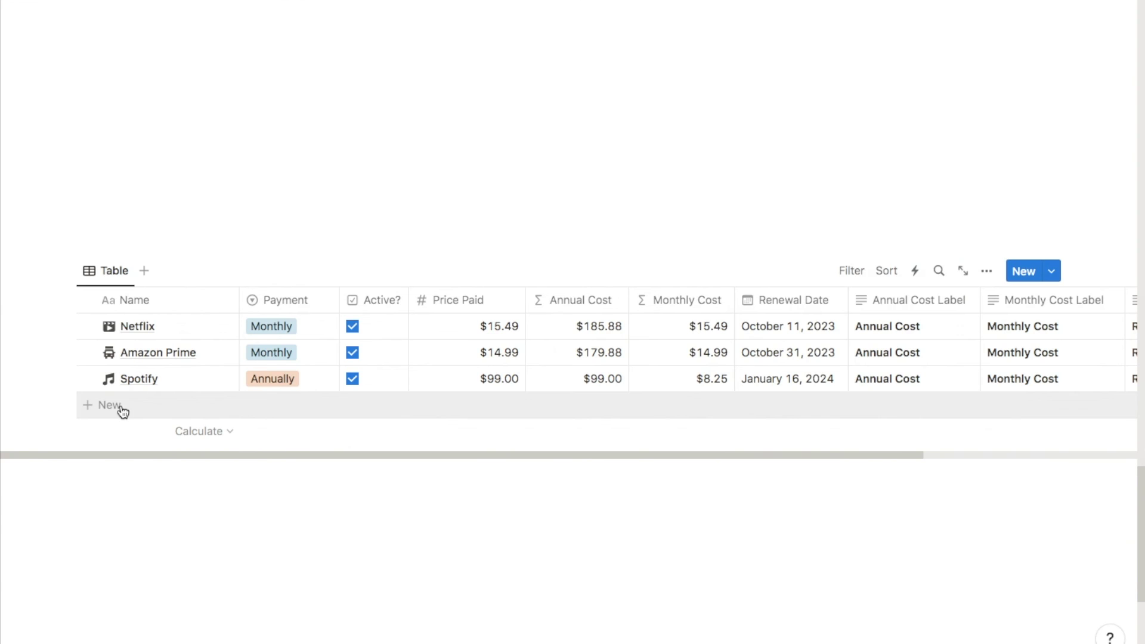
Add a new subscription named Canva to the table and check its label properties
{"action": "left_click", "coordinate": [109, 408]}
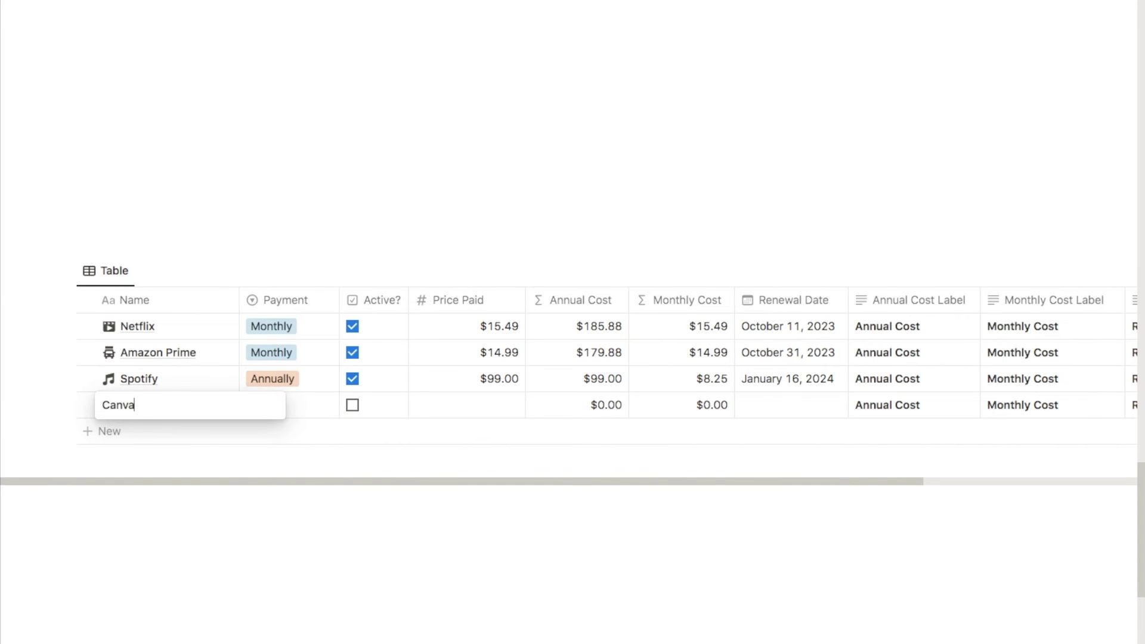
{"action": "key", "text": "Return"}
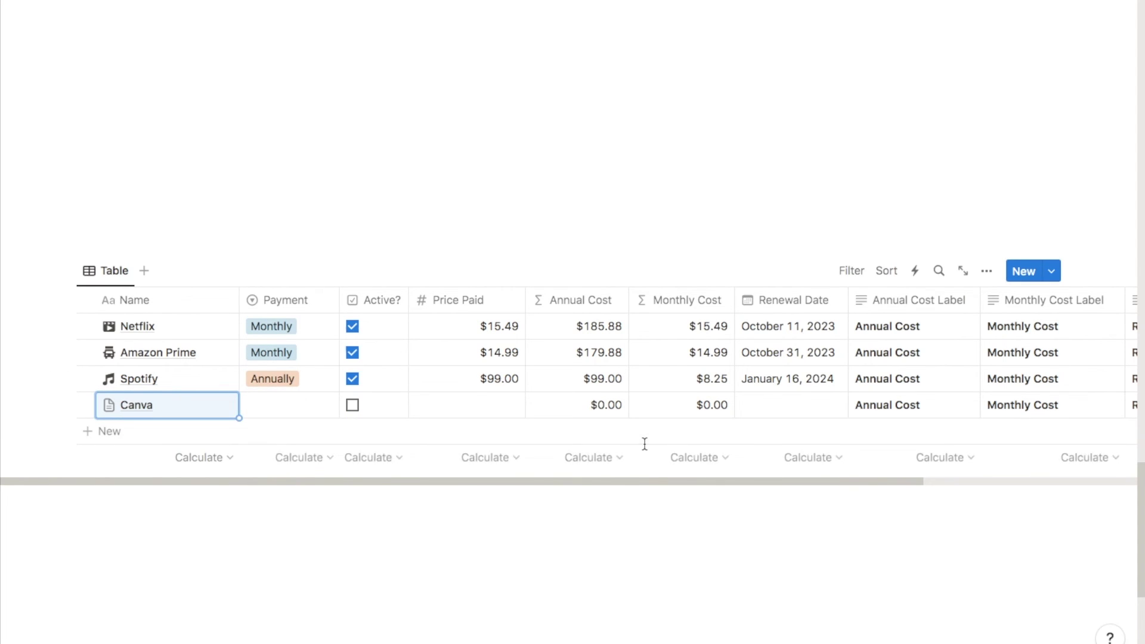
{"action": "scroll", "coordinate": [777, 421], "scroll_direction": "right", "scroll_amount": 3}
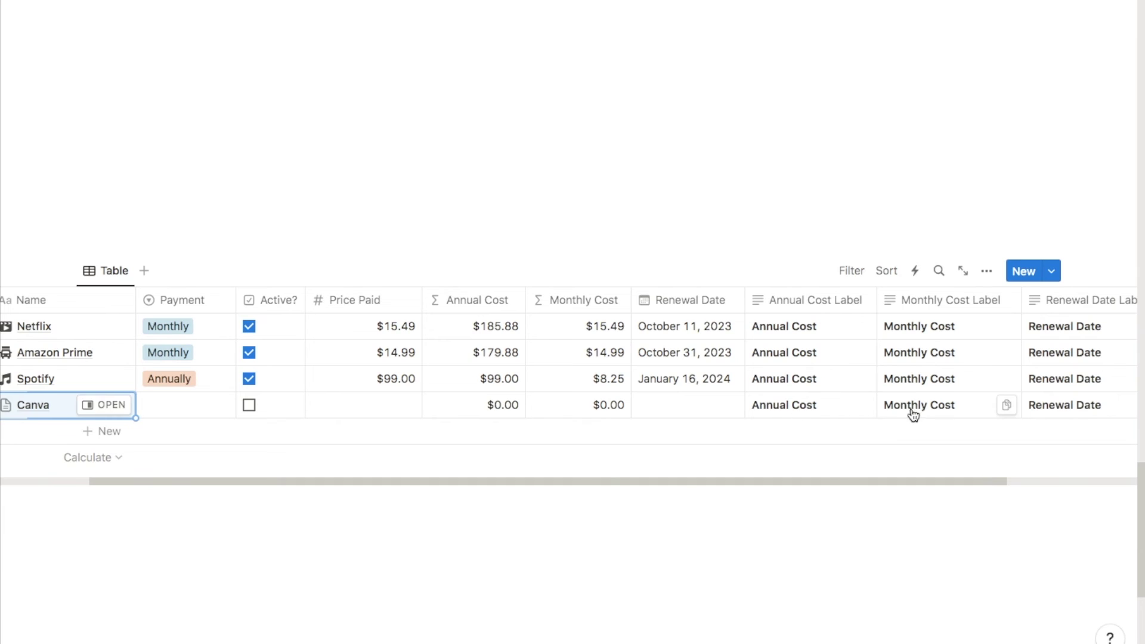
{"action": "scroll", "coordinate": [918, 416], "scroll_direction": "right", "scroll_amount": 2}
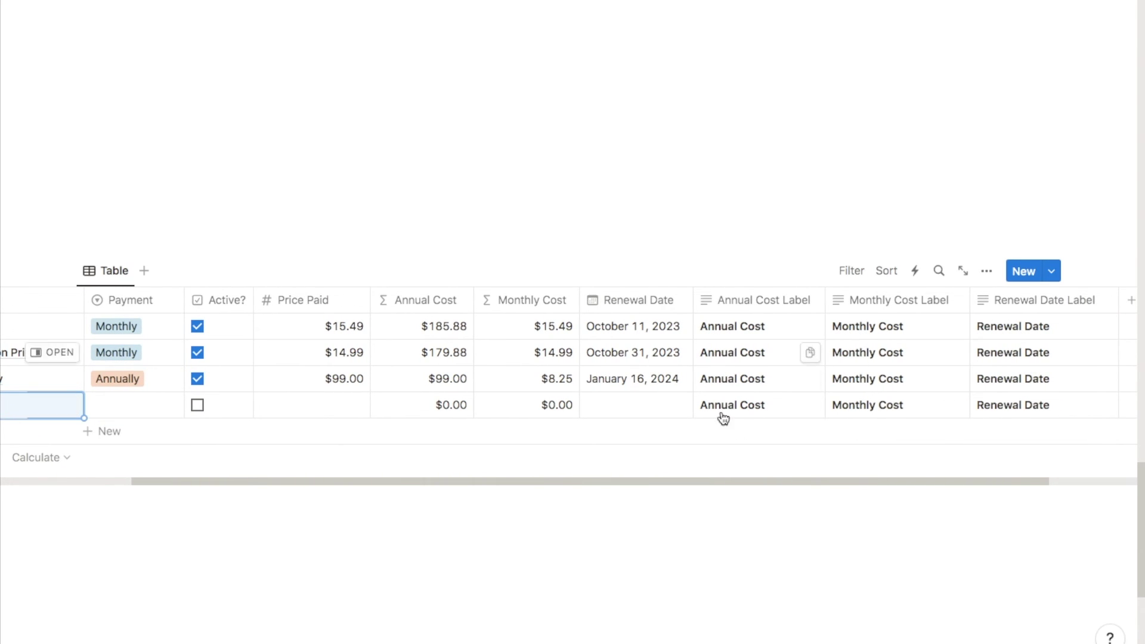
{"action": "scroll", "coordinate": [752, 383], "scroll_direction": "right", "scroll_amount": 2}
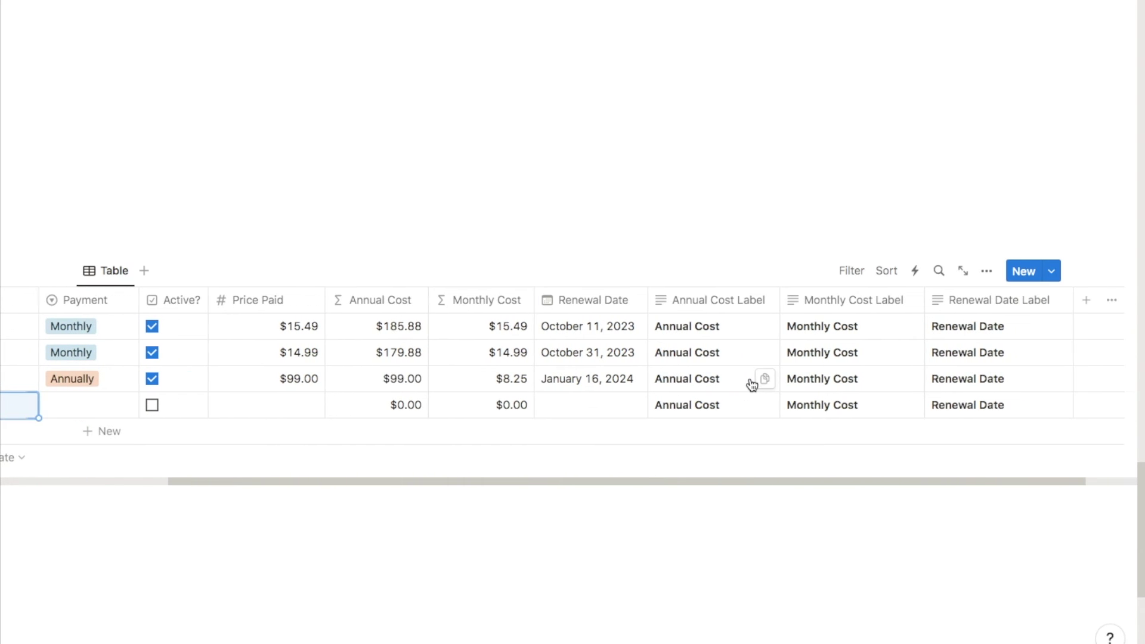
Hide the Annual Cost Label, Monthly Cost Label and Renewal Date Label properties in the table view
{"action": "left_click", "coordinate": [705, 300]}
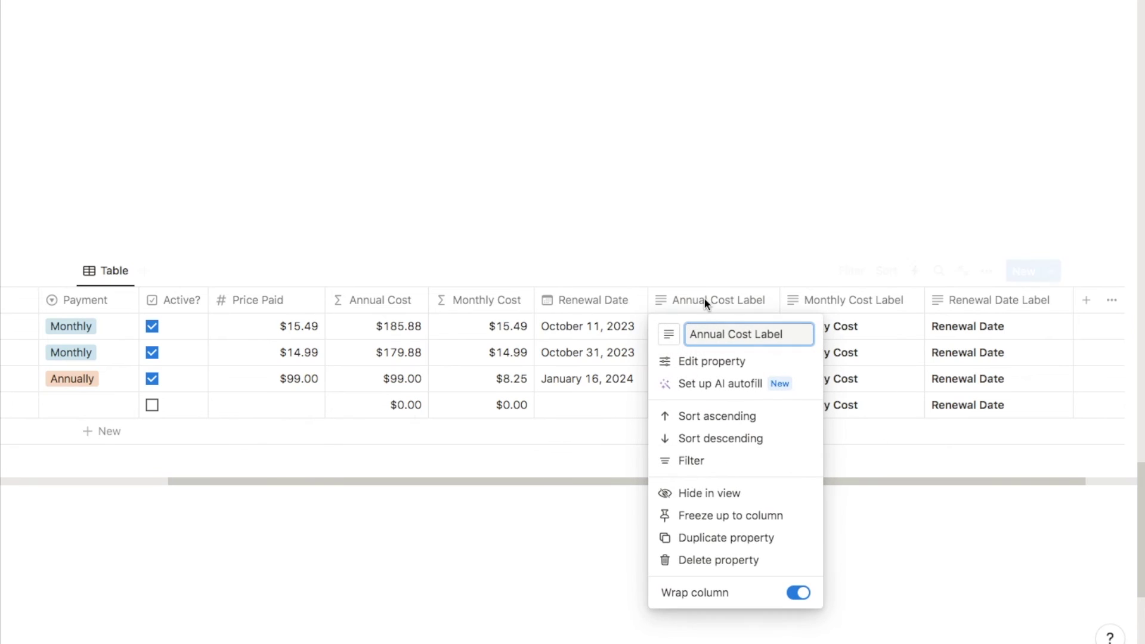
{"action": "left_click", "coordinate": [702, 496]}
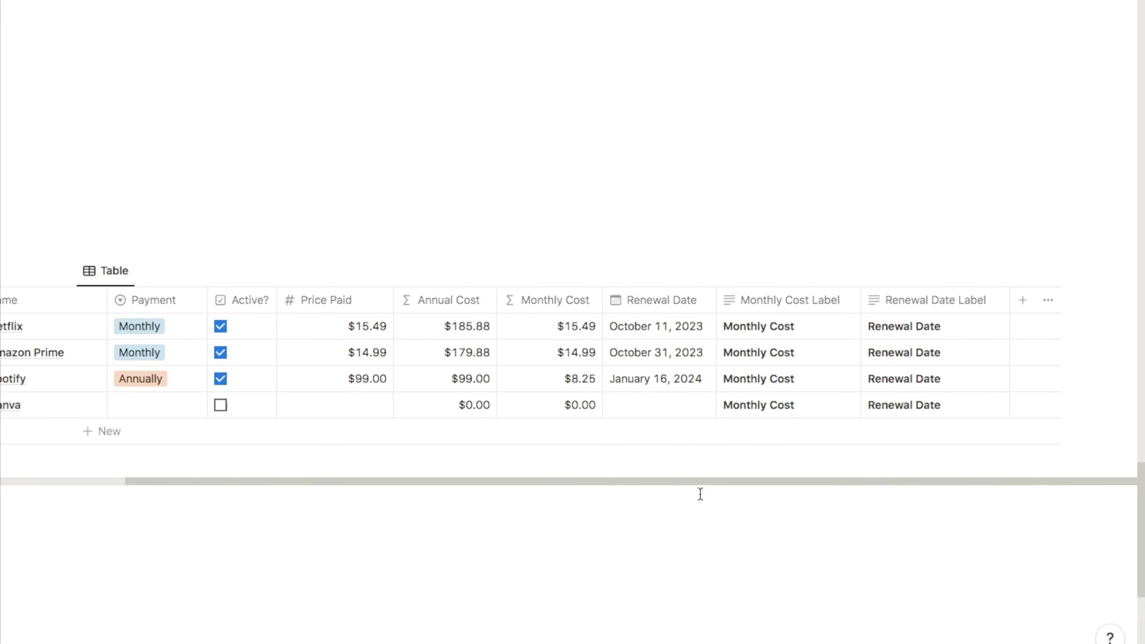
{"action": "left_click", "coordinate": [778, 306]}
{"action": "left_click", "coordinate": [764, 491]}
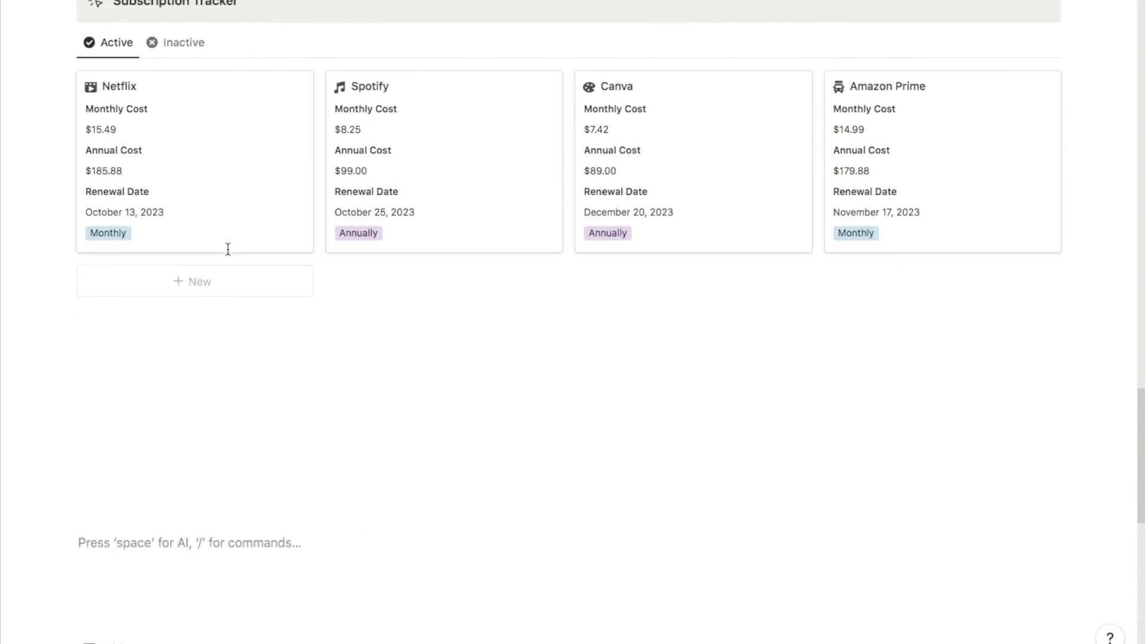
Change the subscription table's layout to Gallery and set its card preview to None
{"action": "scroll", "coordinate": [227, 248], "scroll_direction": "up", "scroll_amount": 3}
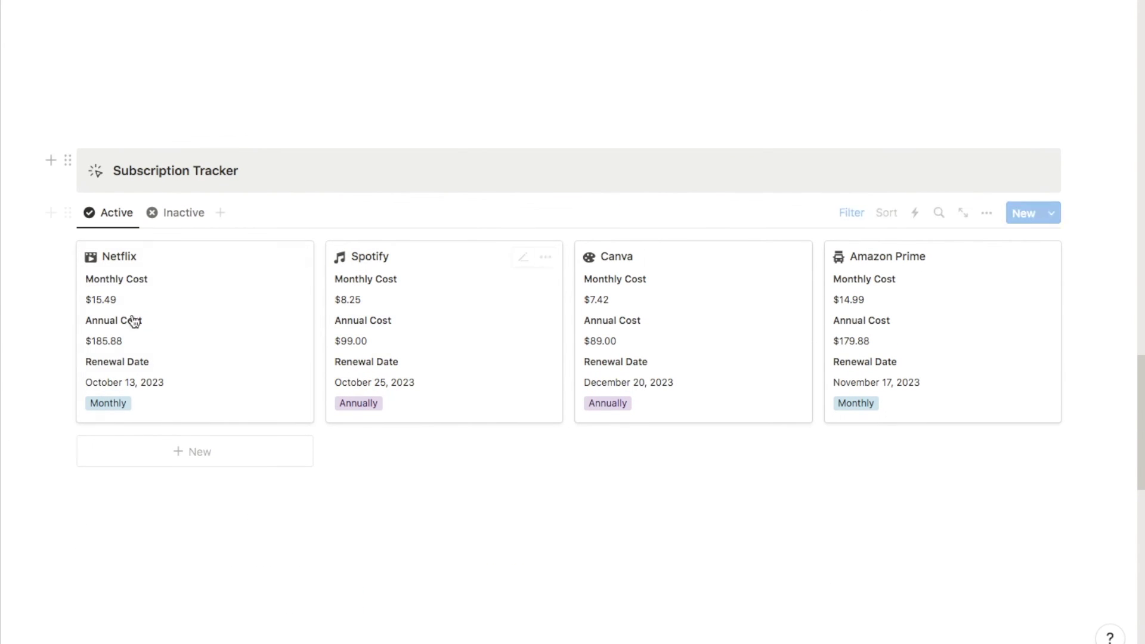
{"action": "scroll", "coordinate": [316, 547], "scroll_direction": "down", "scroll_amount": 10}
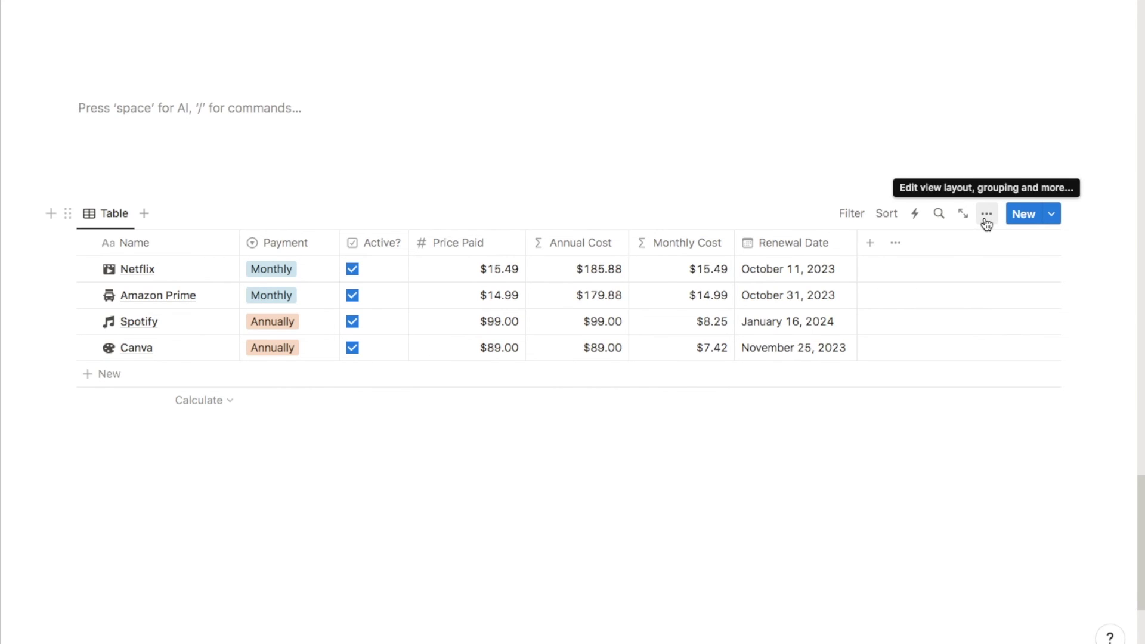
{"action": "left_click", "coordinate": [986, 215]}
{"action": "left_click", "coordinate": [888, 309]}
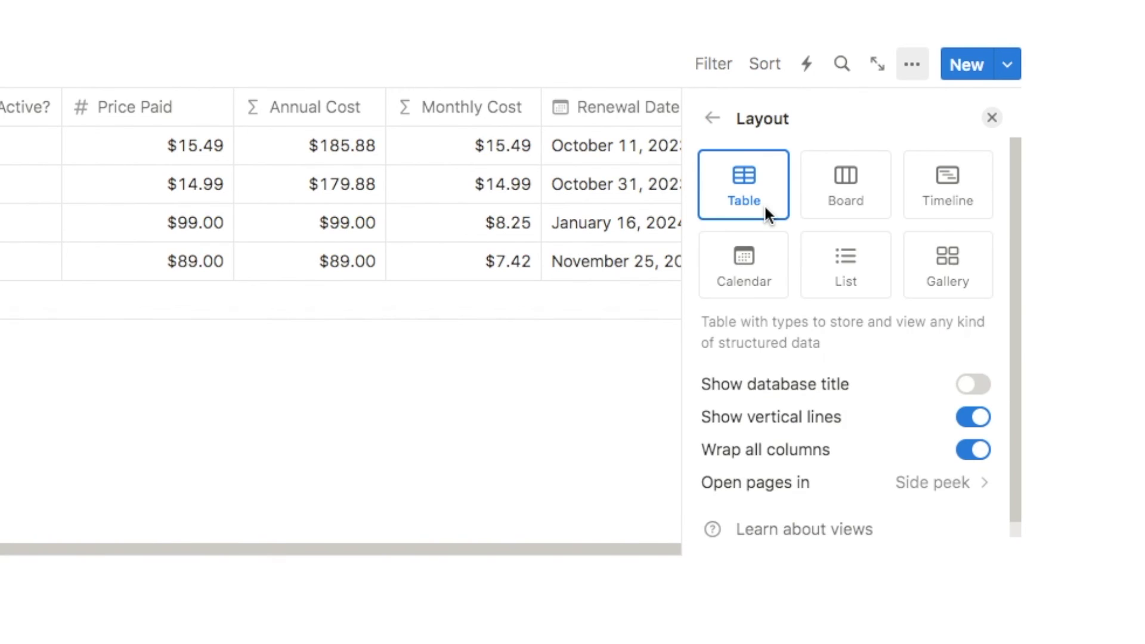
{"action": "left_click", "coordinate": [956, 289]}
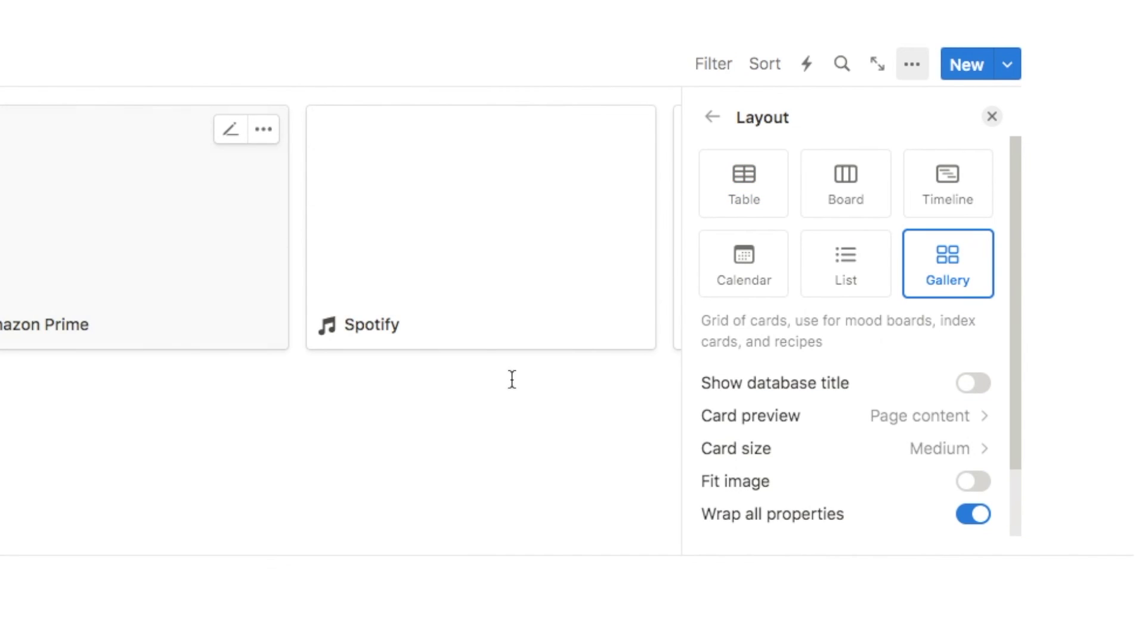
{"action": "left_click", "coordinate": [799, 418]}
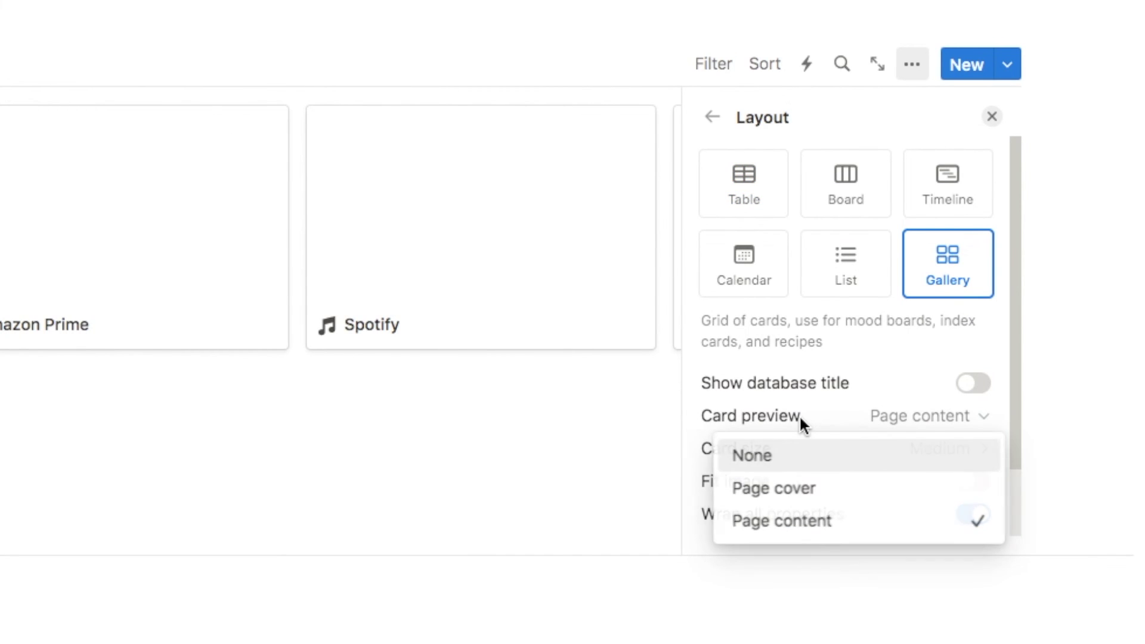
{"action": "left_click", "coordinate": [765, 459]}
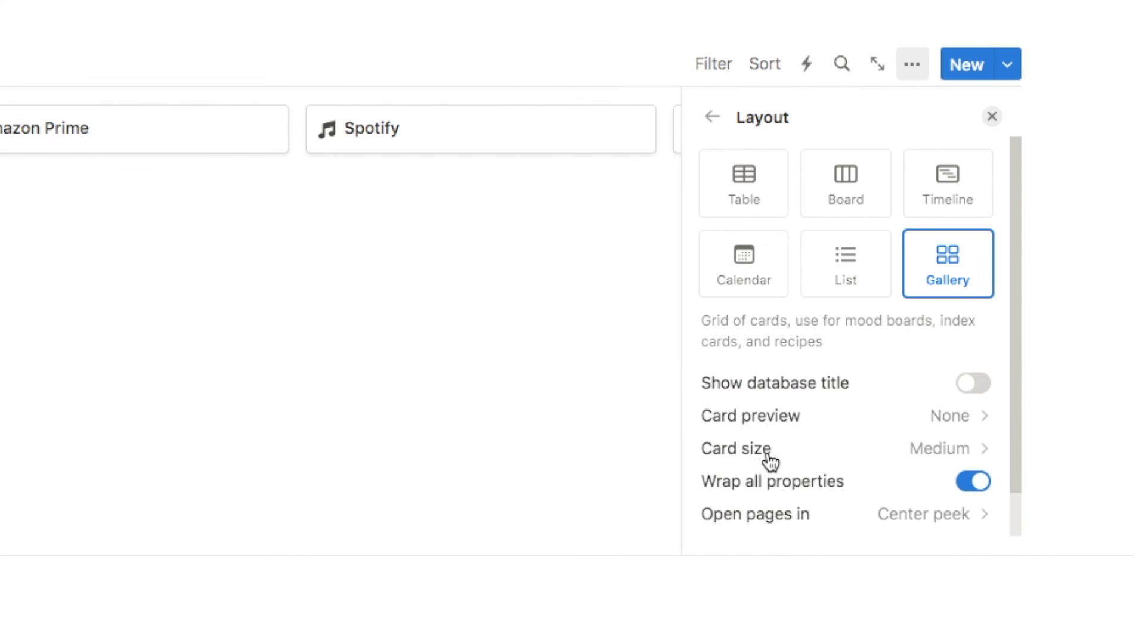
Rename the gallery view as Active and give it a circled checkmark icon
{"action": "left_click", "coordinate": [713, 120]}
{"action": "left_click", "coordinate": [774, 154]}
{"action": "type", "text": "Active"}
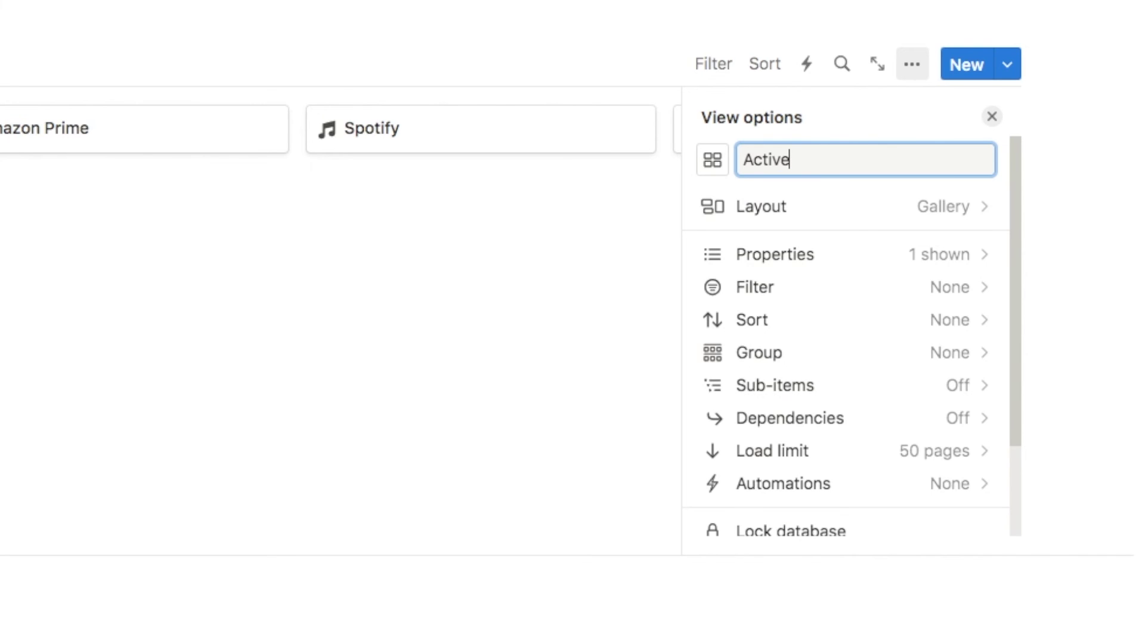
{"action": "left_click", "coordinate": [713, 160]}
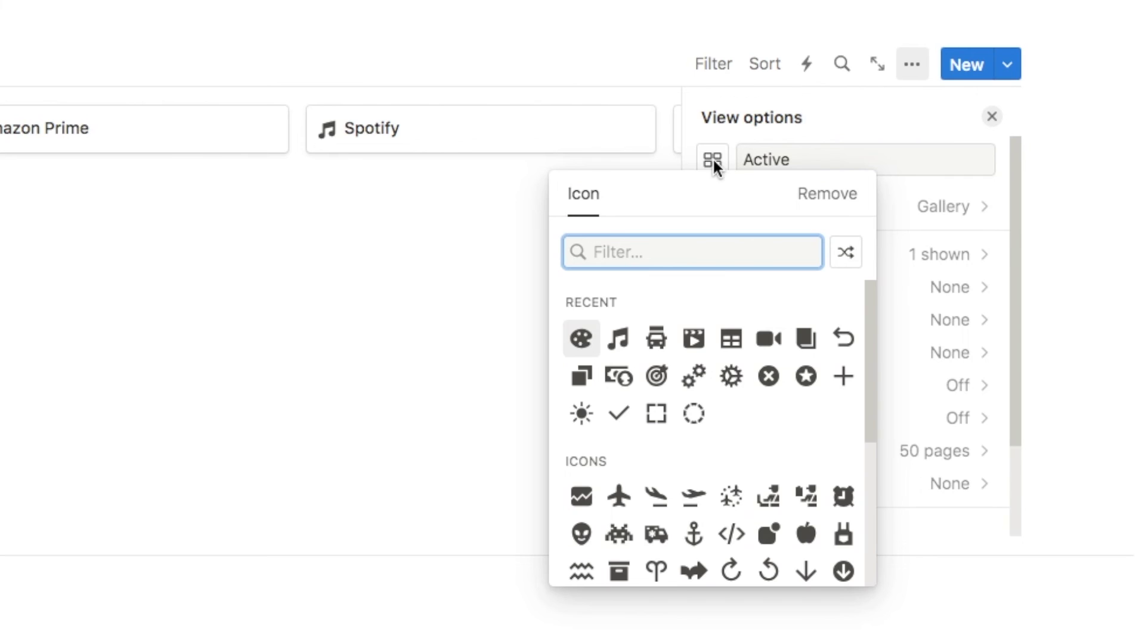
{"action": "type", "text": "chec"}
{"action": "left_click", "coordinate": [661, 309]}
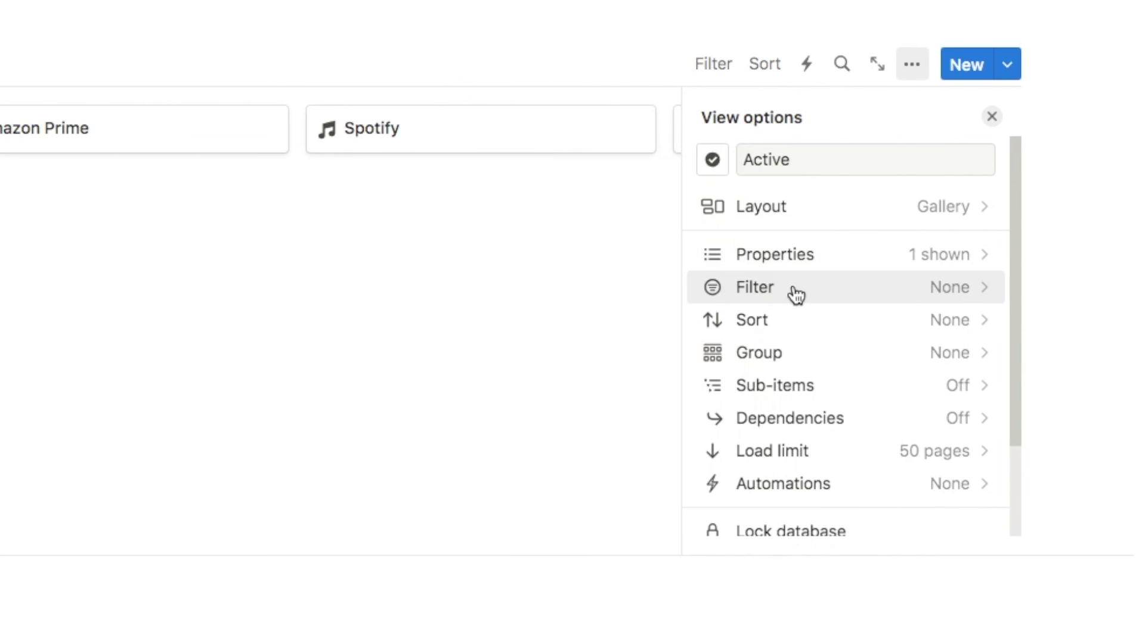
Show the Monthly Cost Label and Monthly Cost properties on the gallery cards, with the label first
{"action": "left_click", "coordinate": [792, 263]}
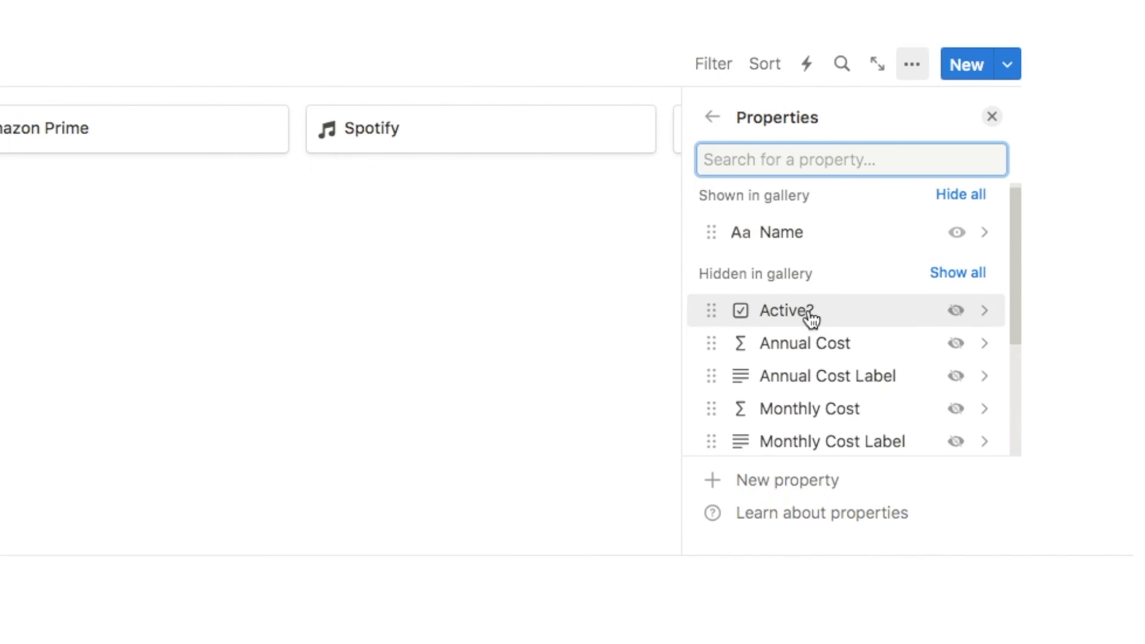
{"action": "scroll", "coordinate": [807, 313], "scroll_direction": "down", "scroll_amount": 2}
{"action": "scroll", "coordinate": [792, 364], "scroll_direction": "down", "scroll_amount": 4}
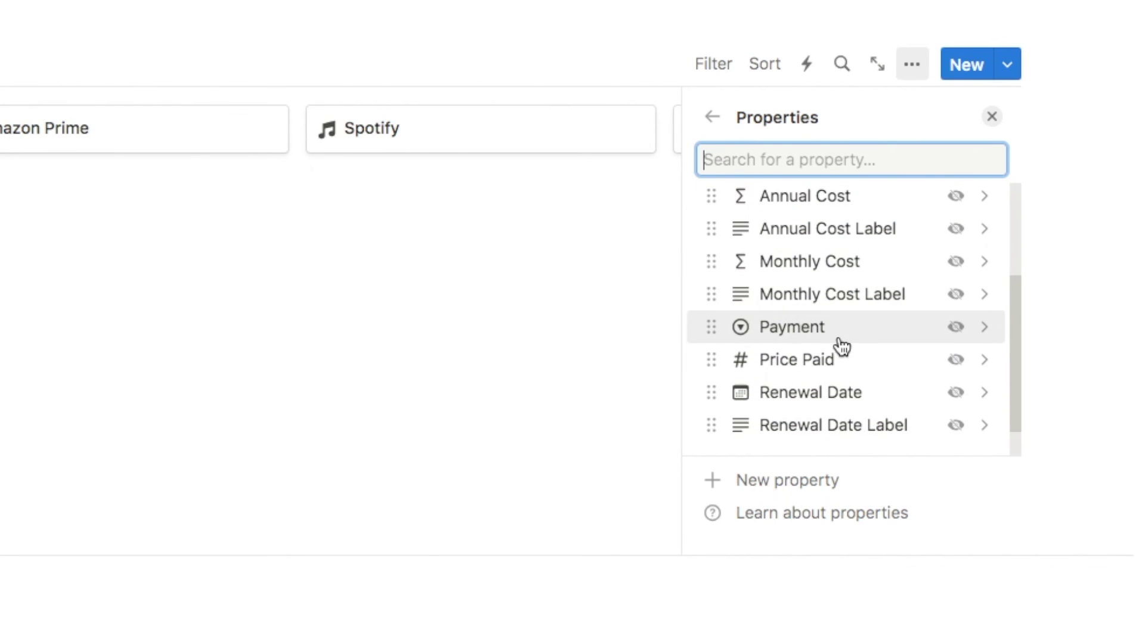
{"action": "scroll", "coordinate": [838, 346], "scroll_direction": "up", "scroll_amount": 1}
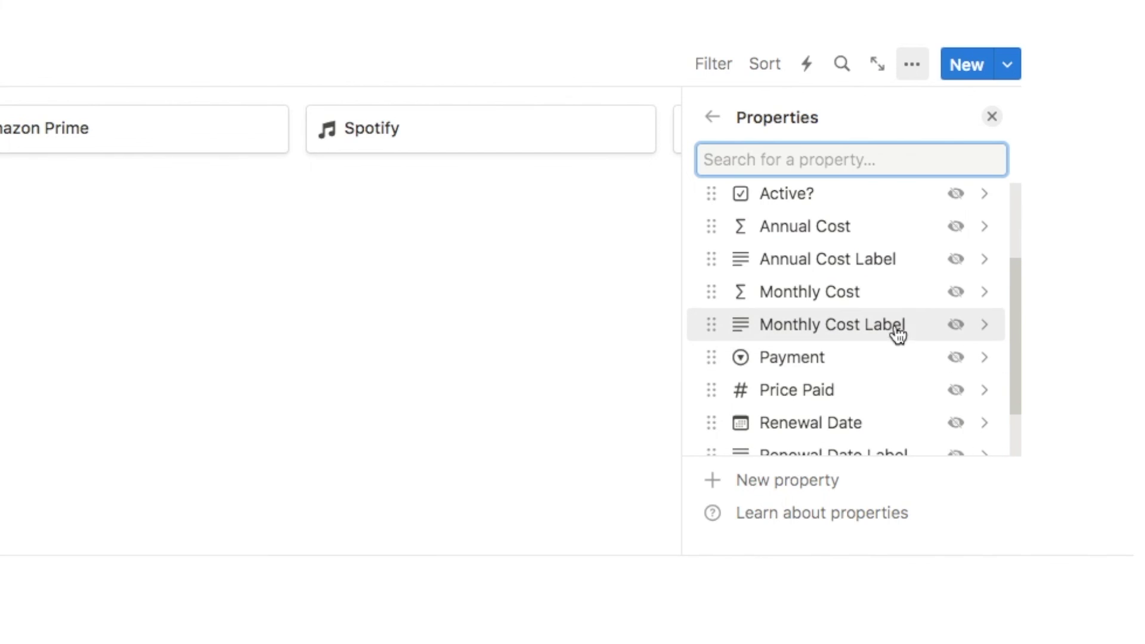
{"action": "left_click", "coordinate": [955, 325]}
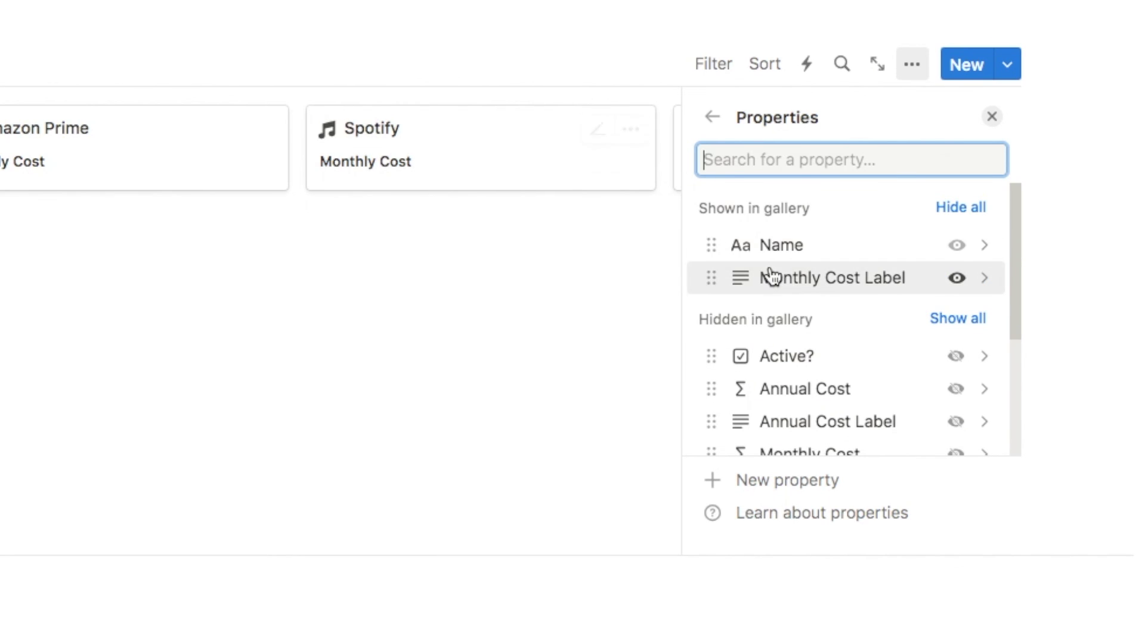
{"action": "scroll", "coordinate": [794, 391], "scroll_direction": "down", "scroll_amount": 1}
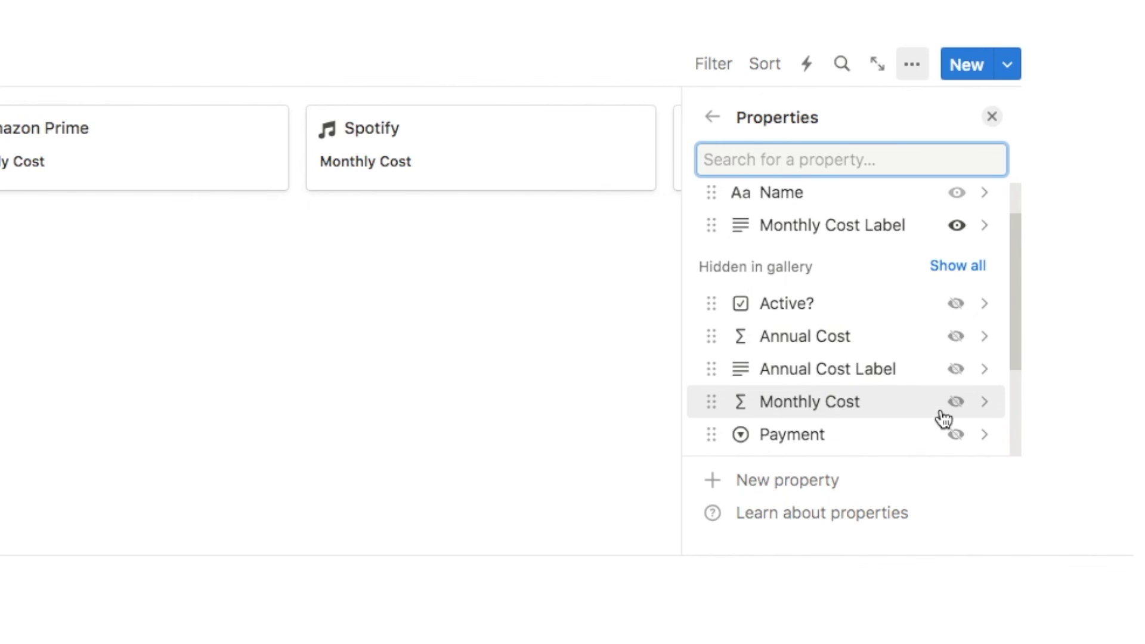
{"action": "left_click", "coordinate": [956, 402]}
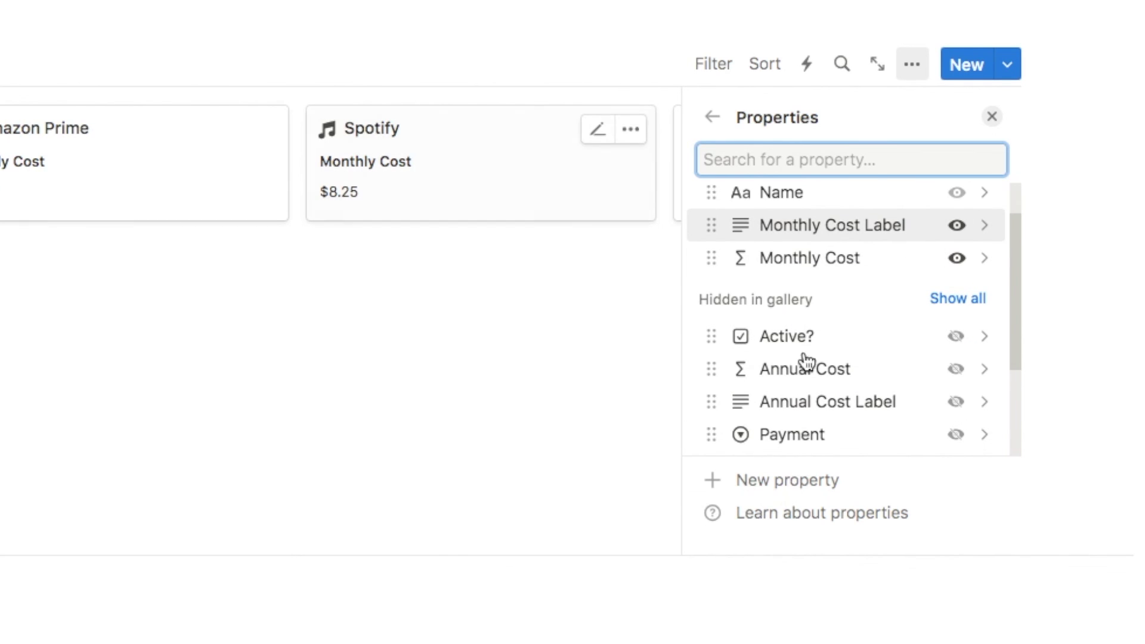
Show the Annual Cost Label and Annual Cost properties below the monthly cost on the gallery cards
{"action": "scroll", "coordinate": [793, 370], "scroll_direction": "down", "scroll_amount": 1}
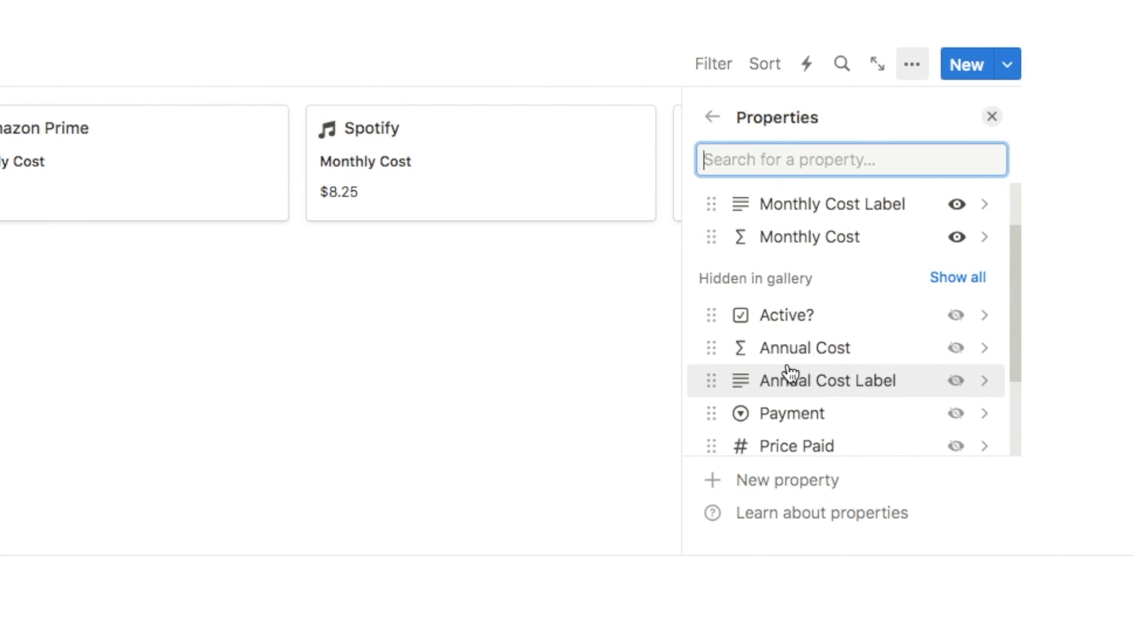
{"action": "left_click", "coordinate": [956, 382]}
{"action": "scroll", "coordinate": [966, 388], "scroll_direction": "down", "scroll_amount": 1}
{"action": "left_click", "coordinate": [956, 359]}
Show the Renewal Date Label, Renewal Date and Payment properties on the gallery cards, in that order
{"action": "scroll", "coordinate": [894, 388], "scroll_direction": "down", "scroll_amount": 3}
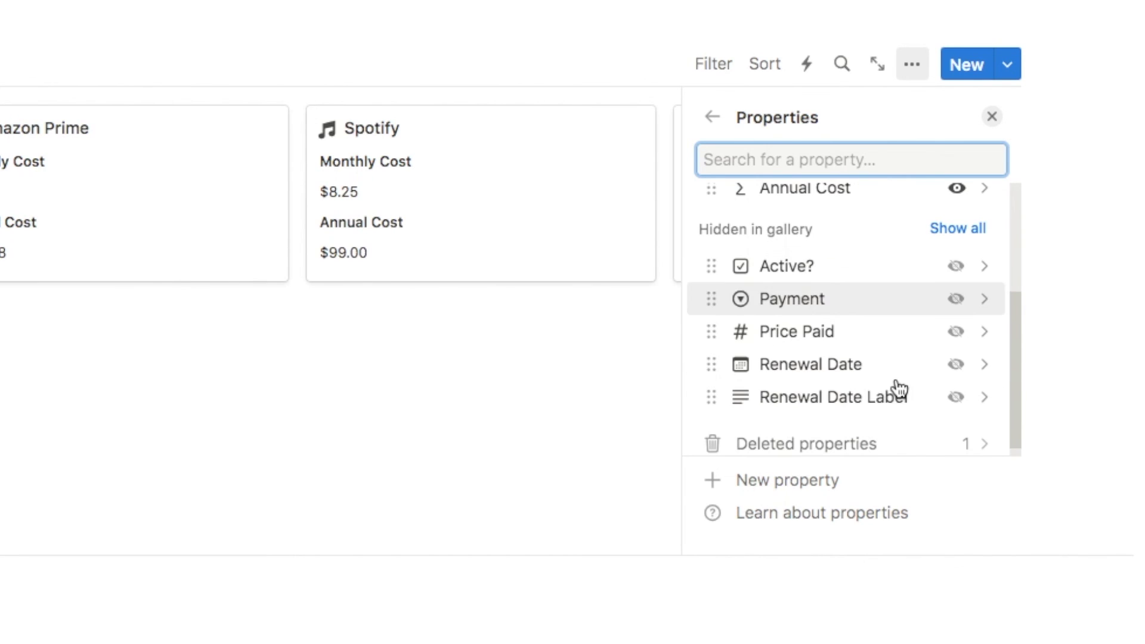
{"action": "left_click", "coordinate": [956, 397]}
{"action": "scroll", "coordinate": [834, 394], "scroll_direction": "down", "scroll_amount": 1}
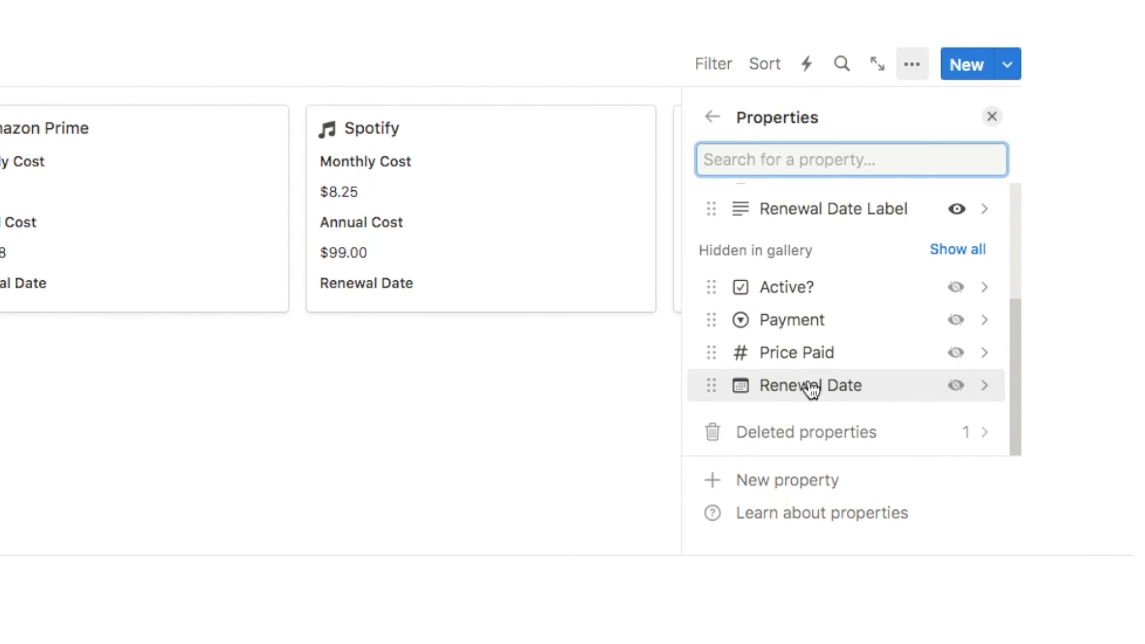
{"action": "left_click", "coordinate": [958, 390]}
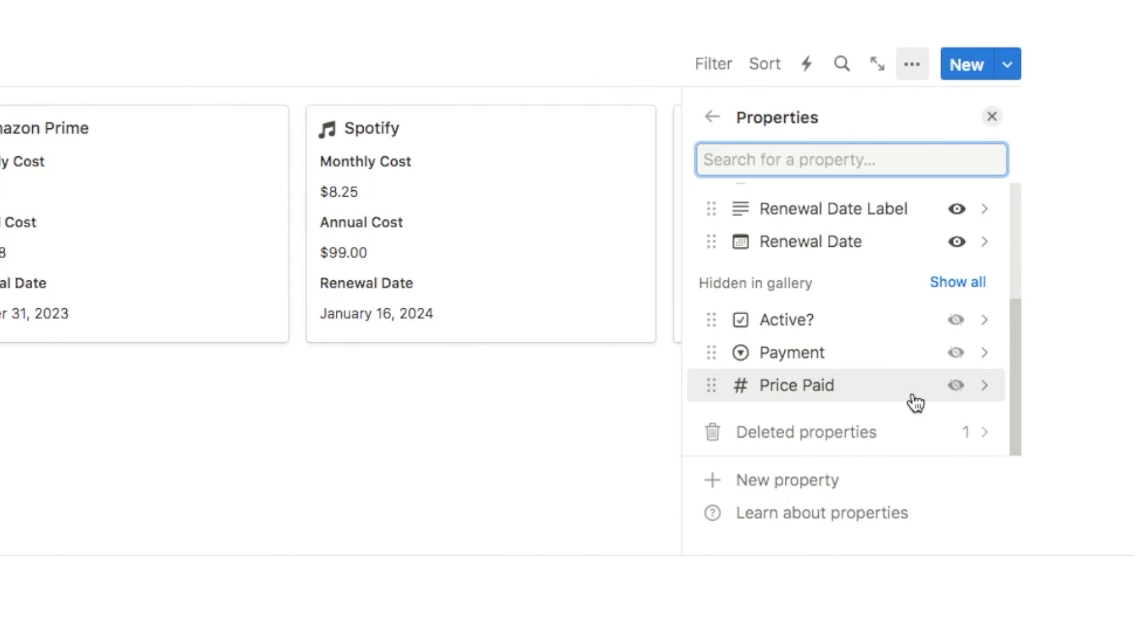
{"action": "left_click", "coordinate": [956, 356]}
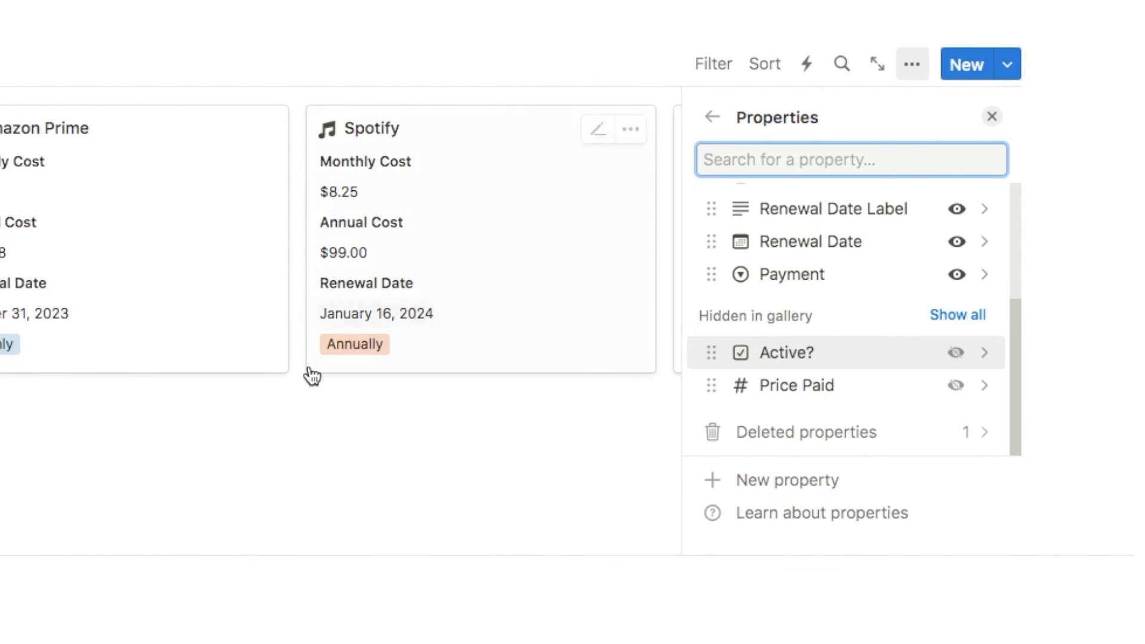
{"action": "left_click", "coordinate": [667, 118]}
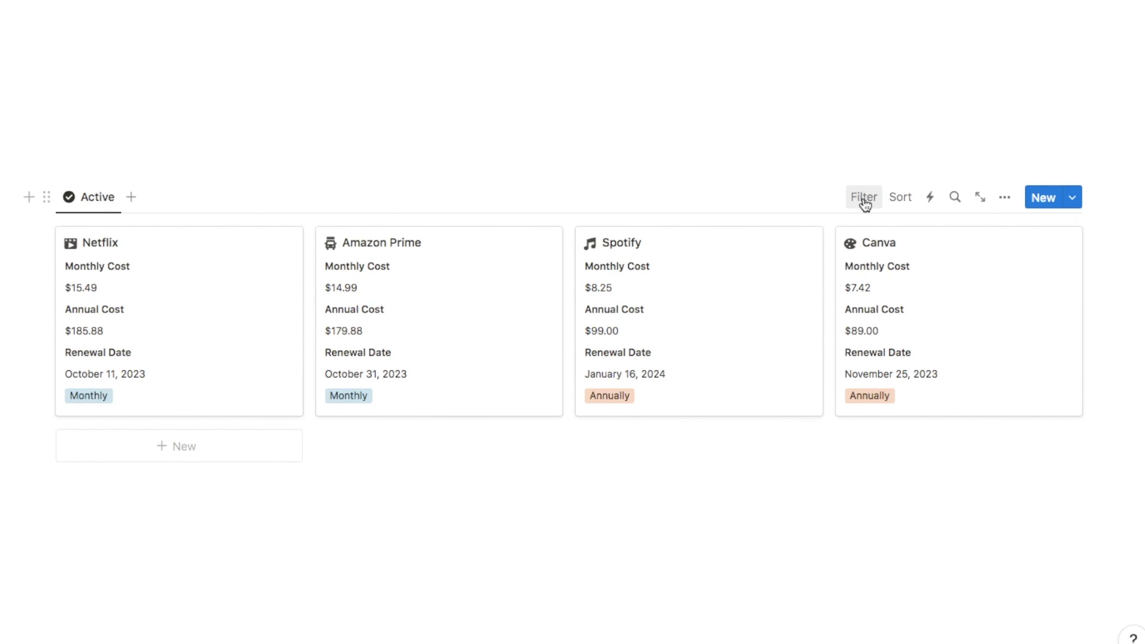
Filter the Active view to subscriptions whose Active? property is Checked
{"action": "left_click", "coordinate": [871, 197]}
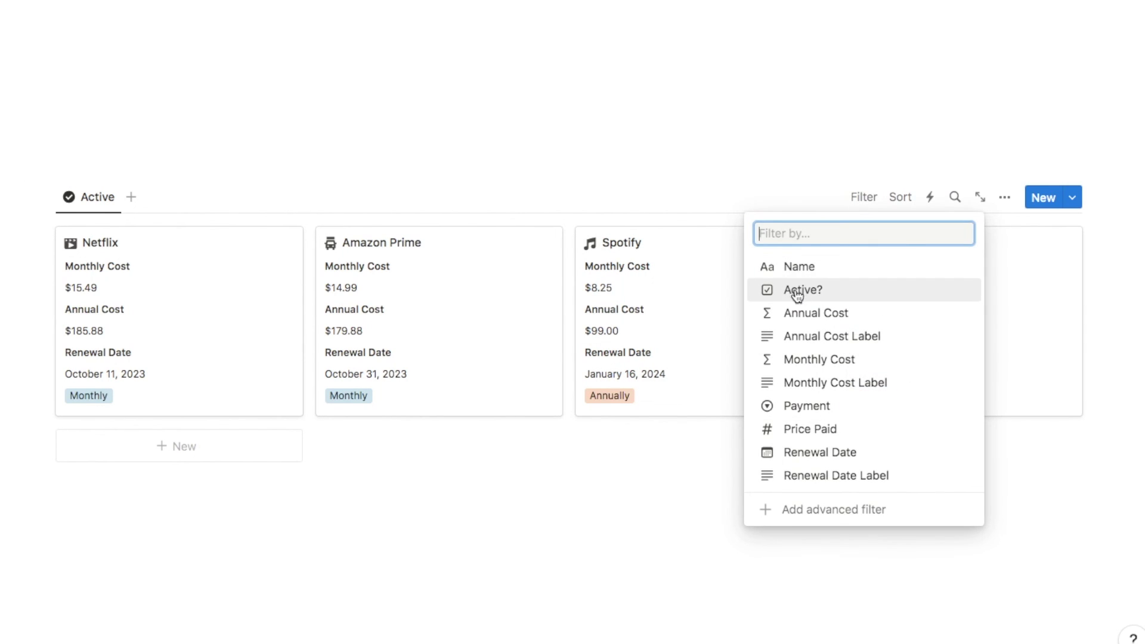
{"action": "left_click", "coordinate": [814, 291]}
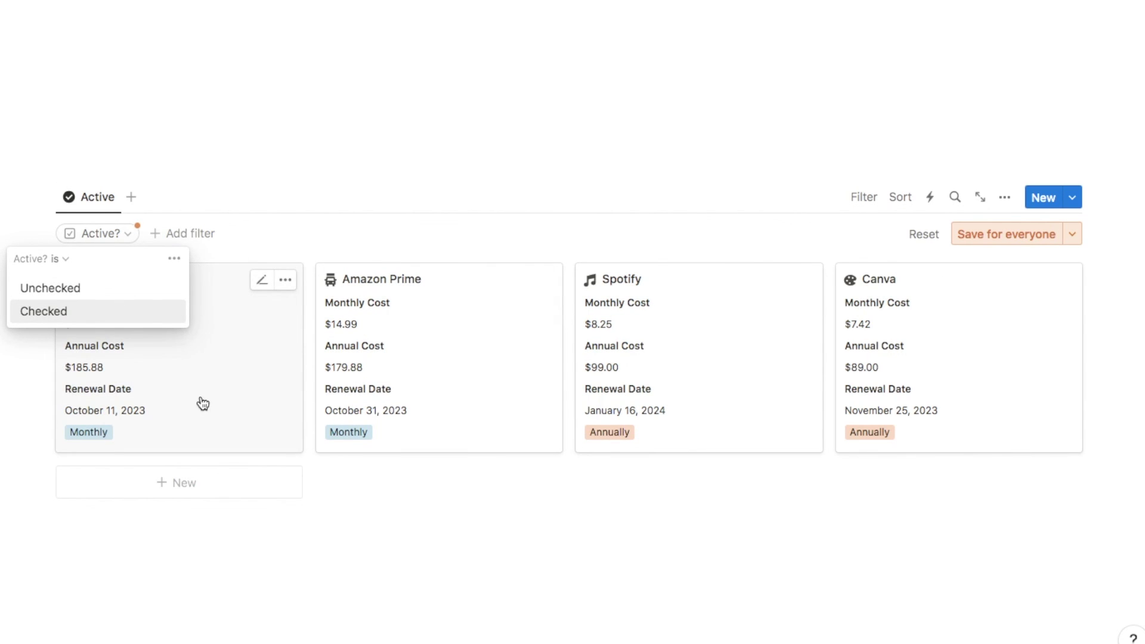
{"action": "left_click", "coordinate": [59, 317]}
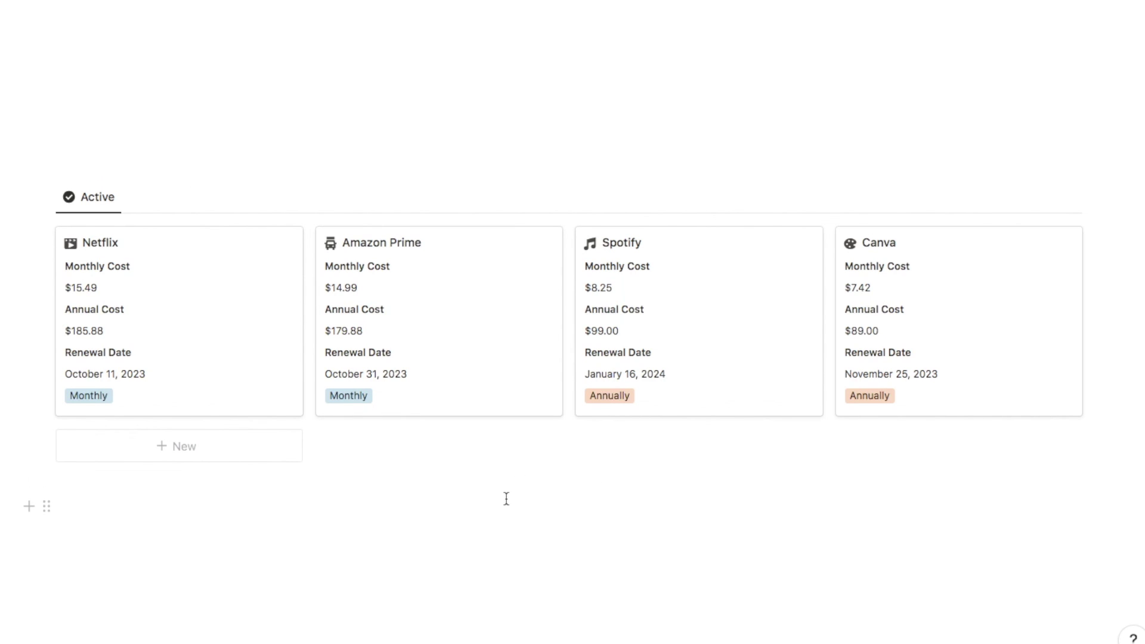
Open the Canva subscription and uncheck its Active? property
{"action": "left_click", "coordinate": [979, 400]}
{"action": "left_click", "coordinate": [427, 275]}
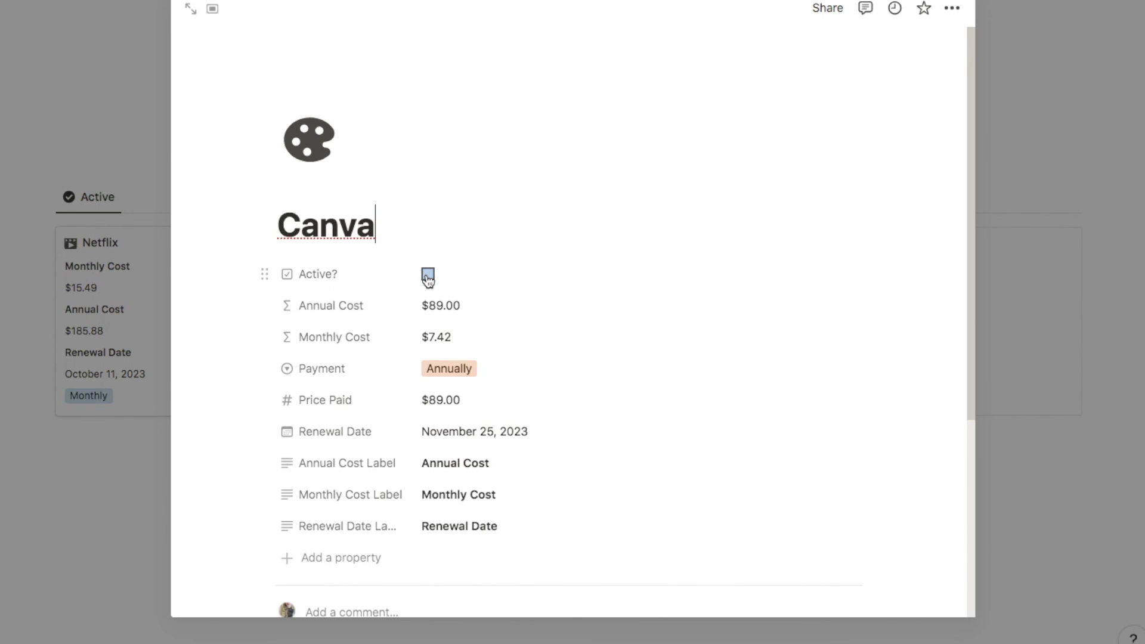
{"action": "left_click", "coordinate": [87, 541]}
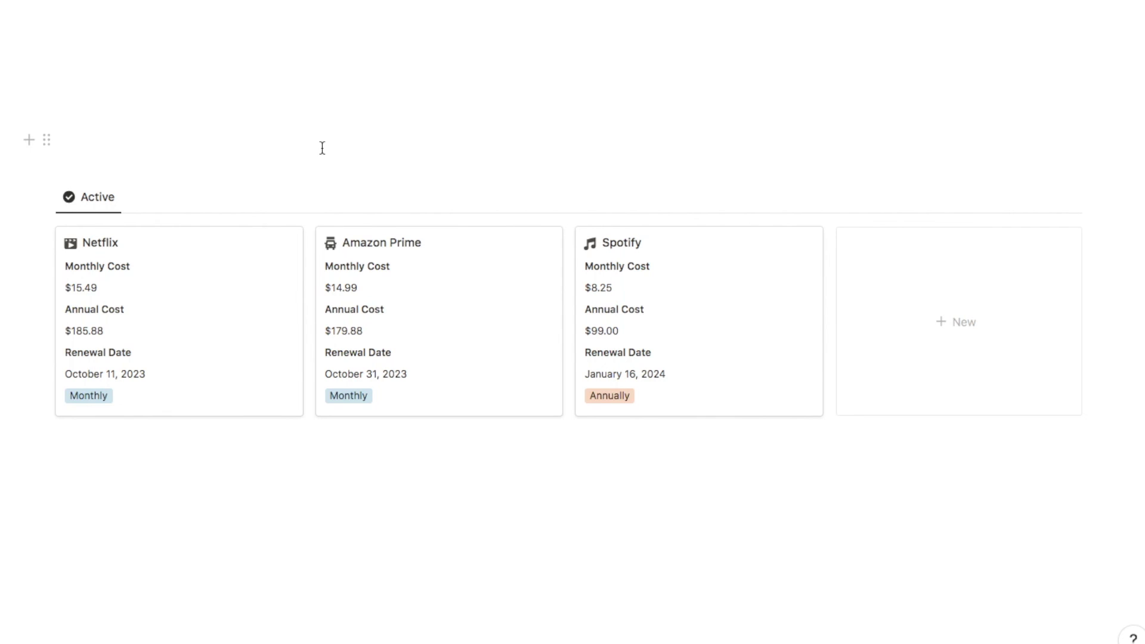
Duplicate the Active view and name the copy Inactive
{"action": "left_click", "coordinate": [98, 198]}
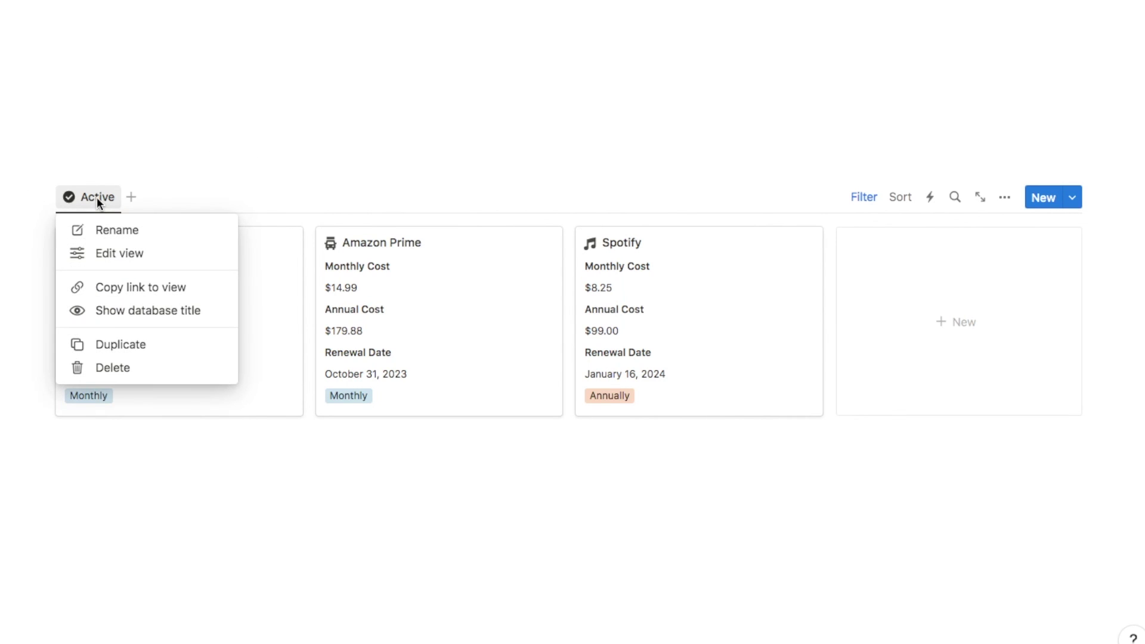
{"action": "left_click", "coordinate": [113, 346]}
{"action": "type", "text": "I"}
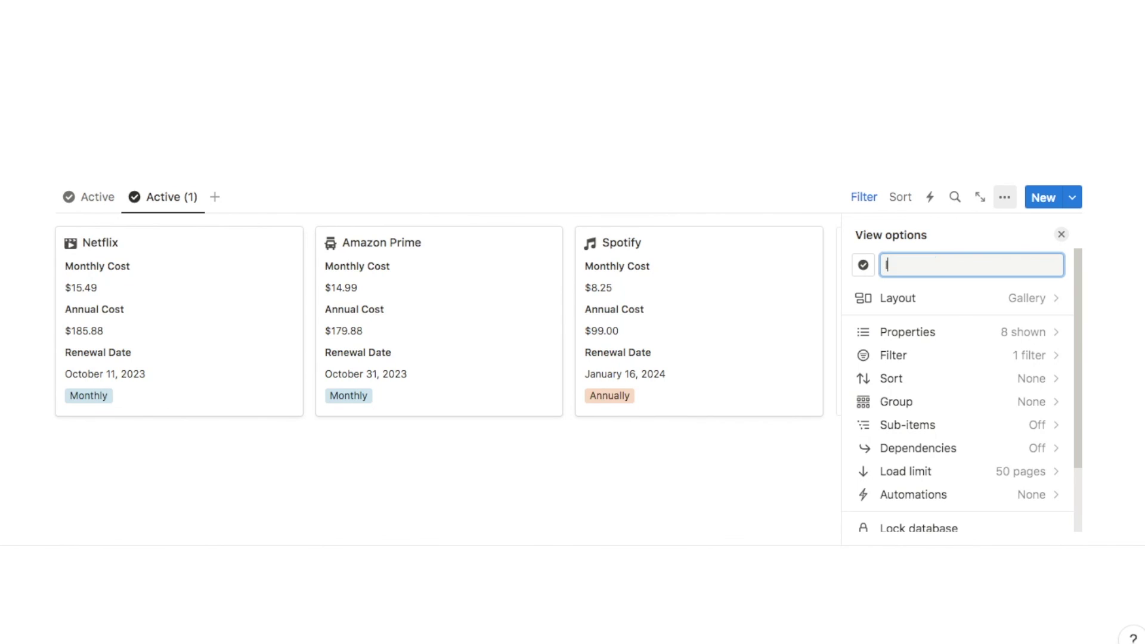
{"action": "type", "text": "nactive"}
Change the Inactive view's icon to a circled X
{"action": "left_click", "coordinate": [858, 266]}
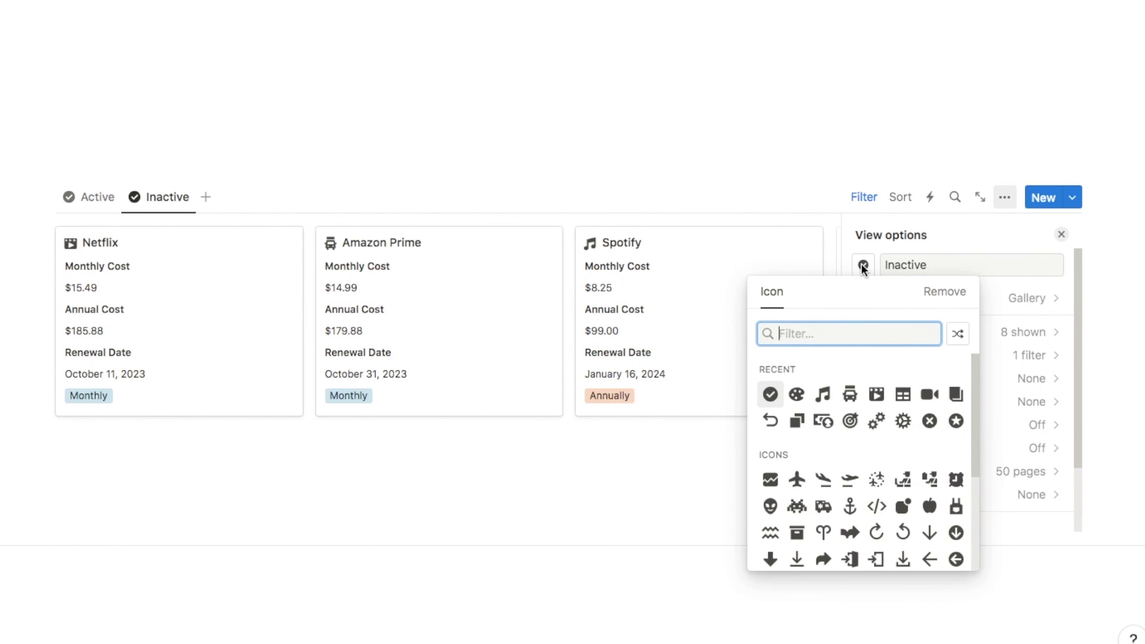
{"action": "type", "text": "x"}
{"action": "left_click", "coordinate": [875, 373]}
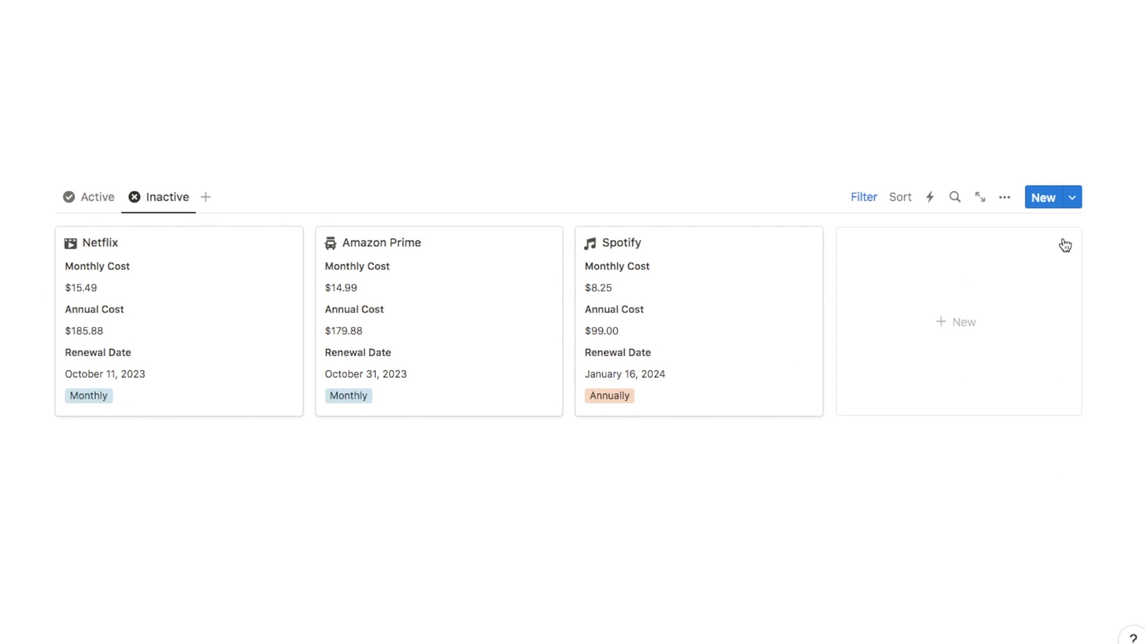
Set the Inactive view's Active? filter to Unchecked, save it for everyone, and return to the Active view
{"action": "left_click", "coordinate": [865, 200]}
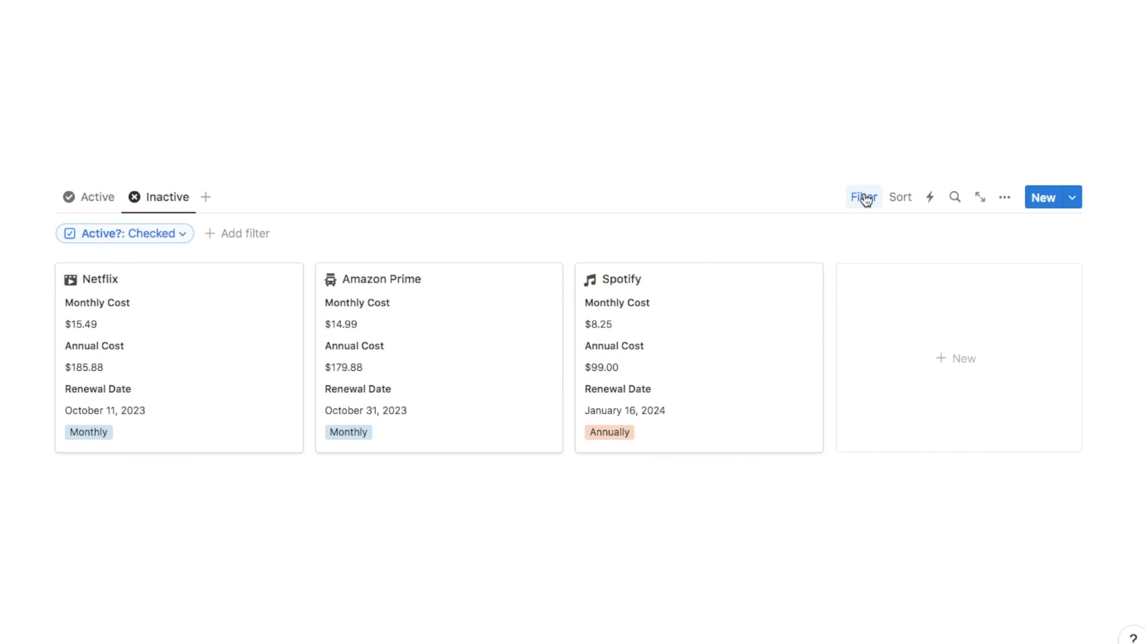
{"action": "left_click", "coordinate": [154, 238]}
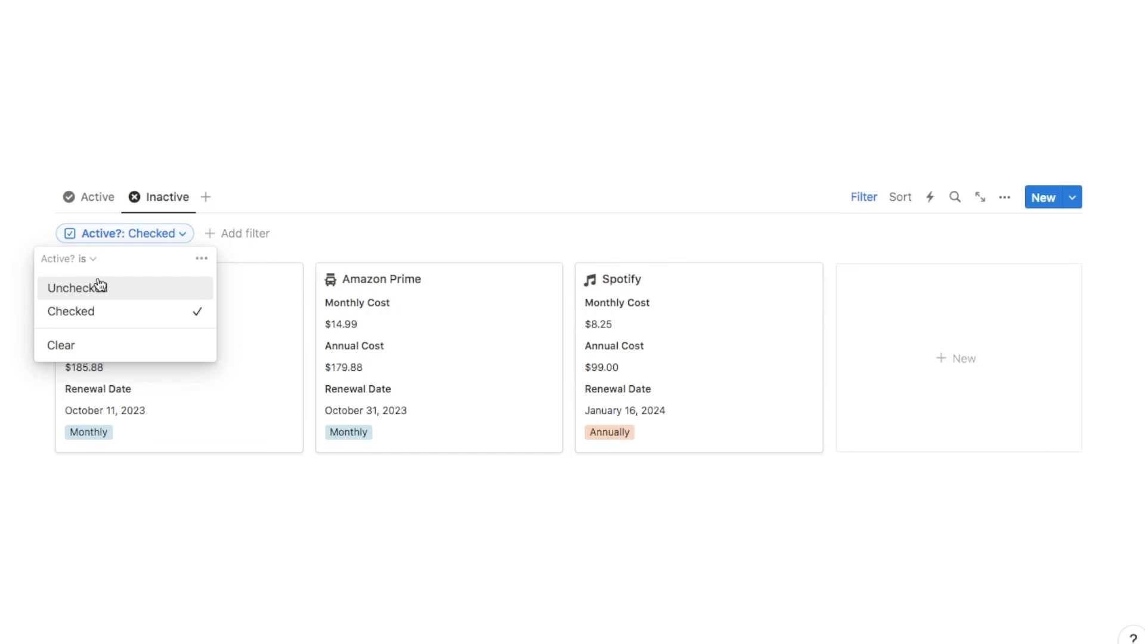
{"action": "left_click", "coordinate": [84, 288]}
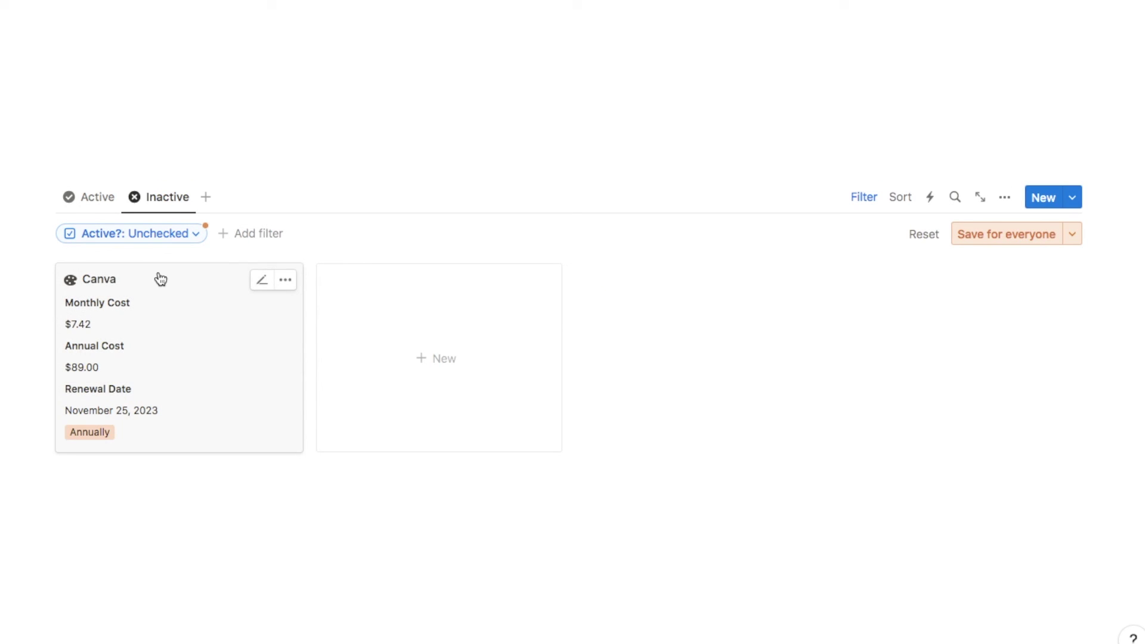
{"action": "left_click", "coordinate": [974, 237]}
{"action": "left_click", "coordinate": [97, 203]}
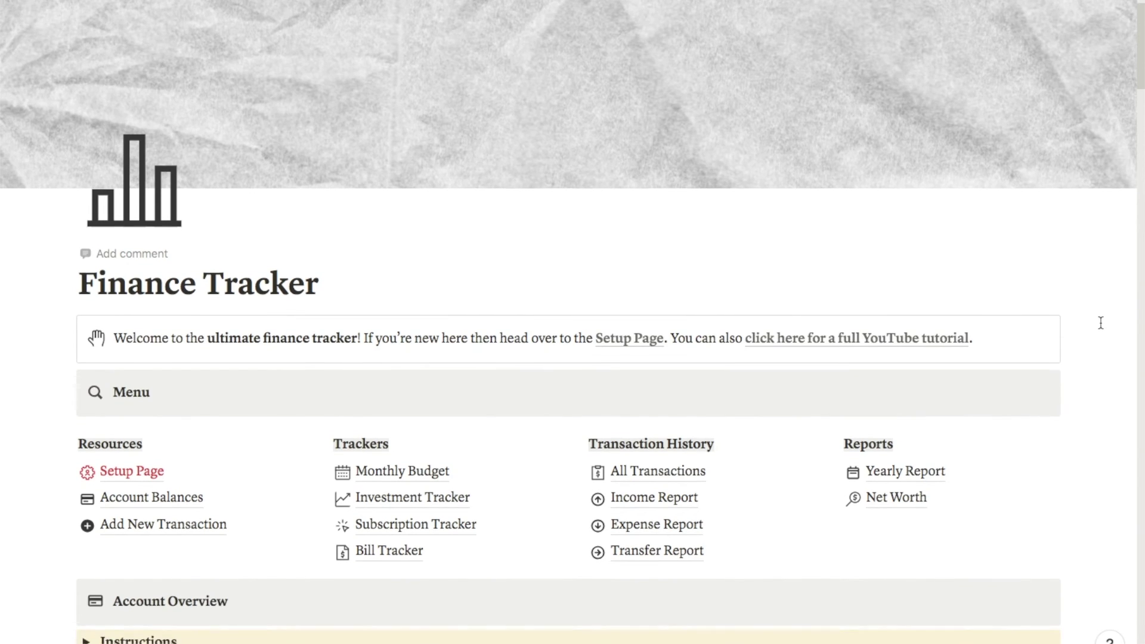
{"action": "scroll", "coordinate": [1100, 322], "scroll_direction": "down", "scroll_amount": 6}
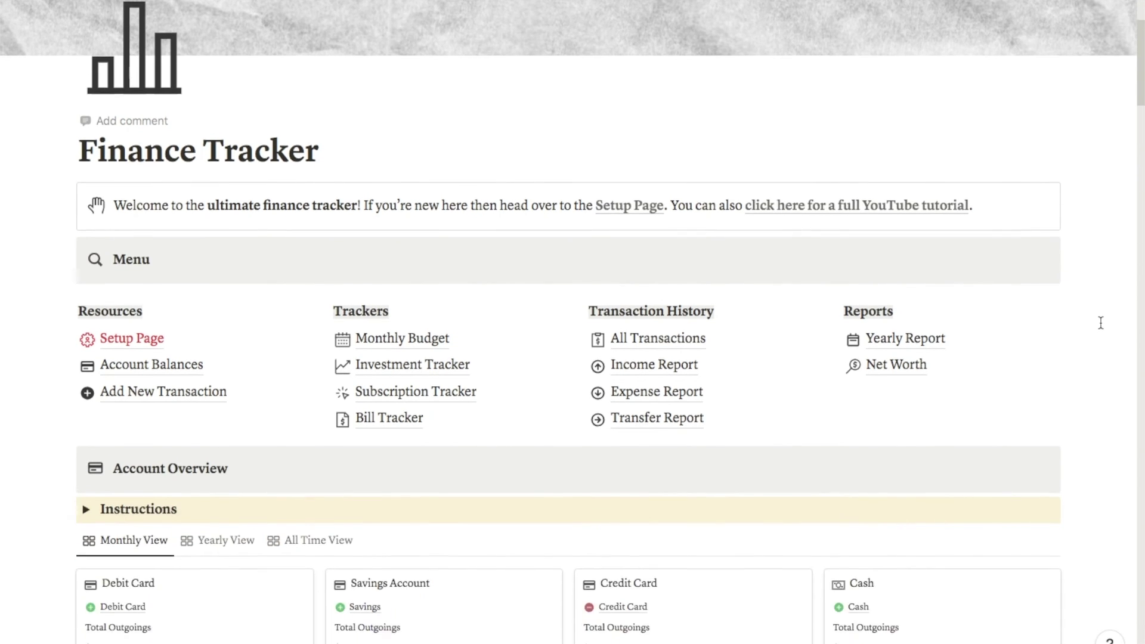
{"action": "scroll", "coordinate": [1100, 322], "scroll_direction": "down", "scroll_amount": 8}
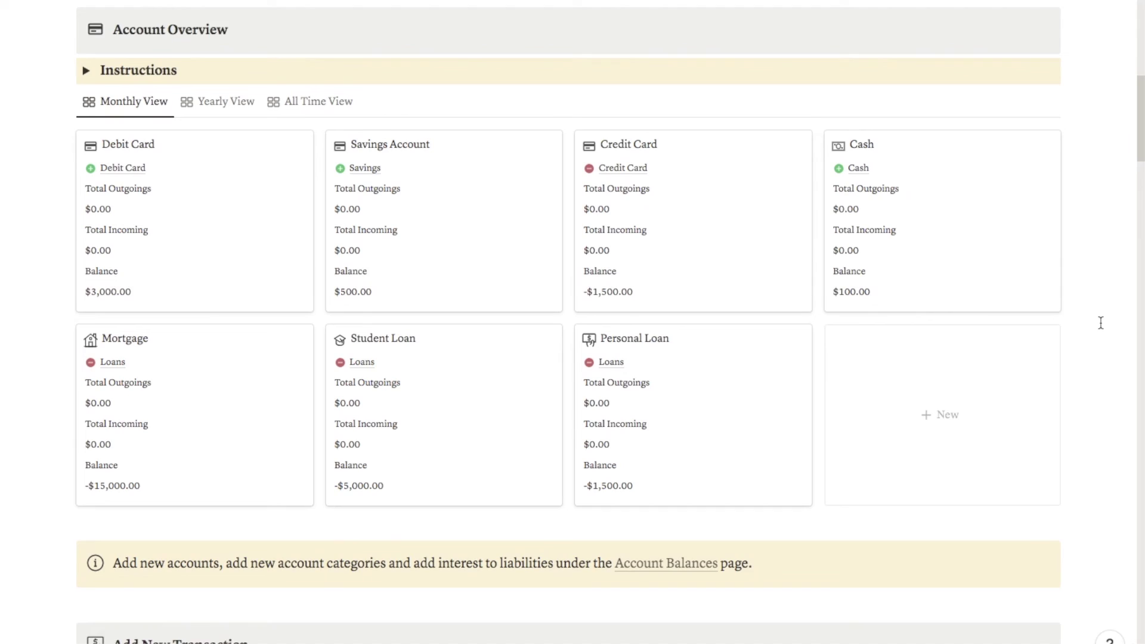
{"action": "scroll", "coordinate": [1100, 322], "scroll_direction": "down", "scroll_amount": 6}
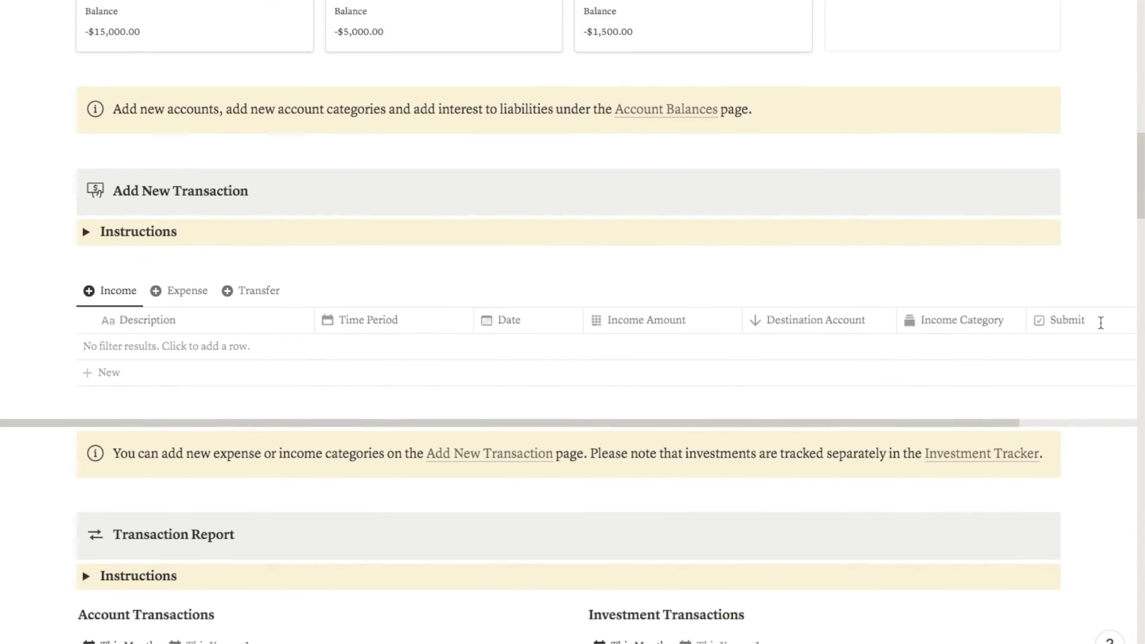
{"action": "scroll", "coordinate": [1102, 330], "scroll_direction": "down", "scroll_amount": 2}
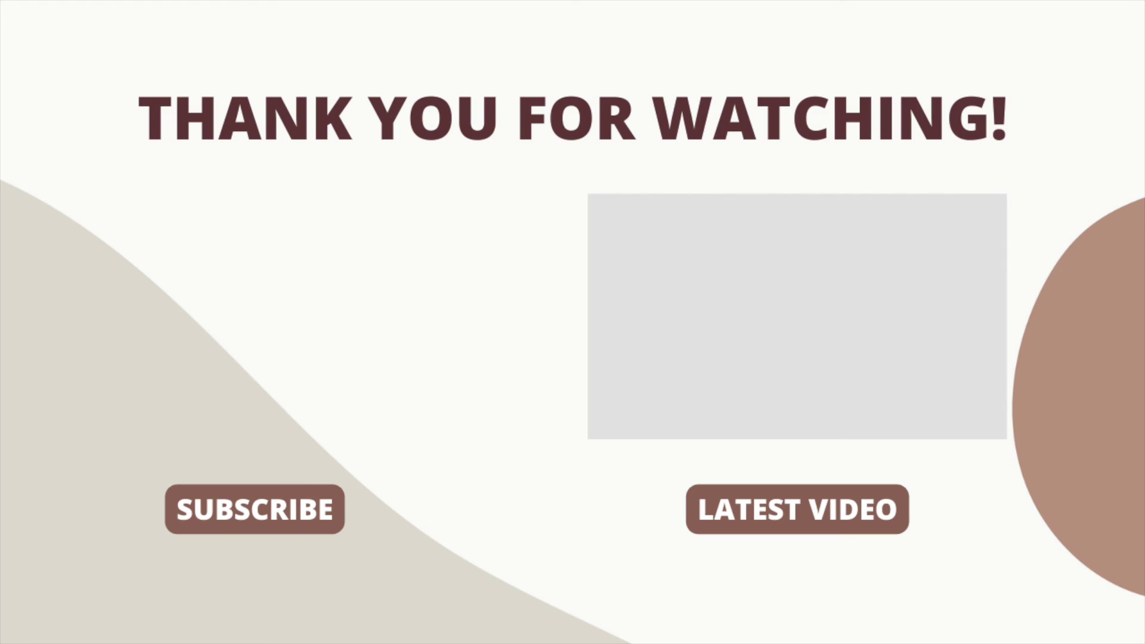